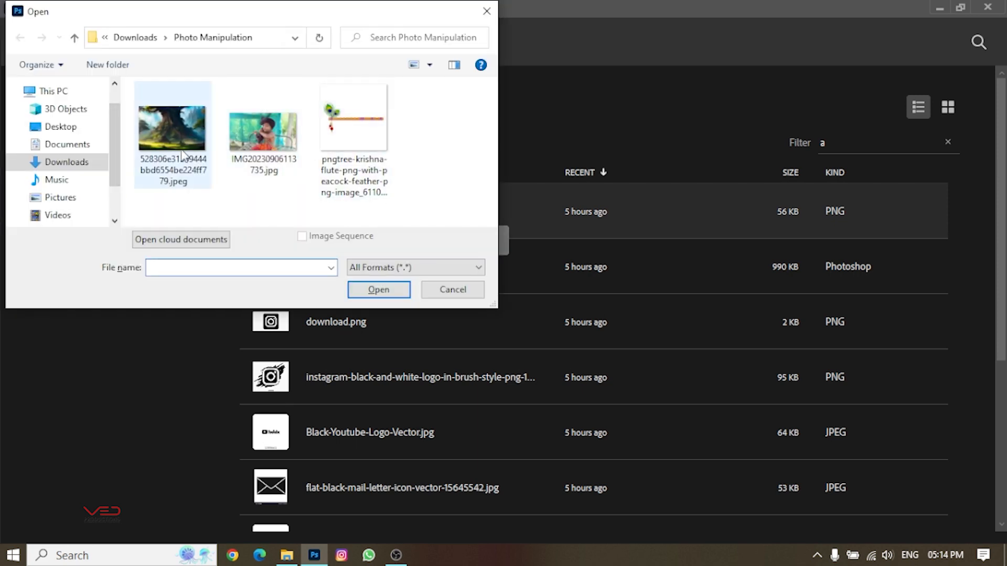
Step: Open the photo IMG20230906113735.jpg from the Photo Manipulation folder
{"action": "left_click", "coordinate": [282, 127]}
{"action": "left_click", "coordinate": [395, 298]}
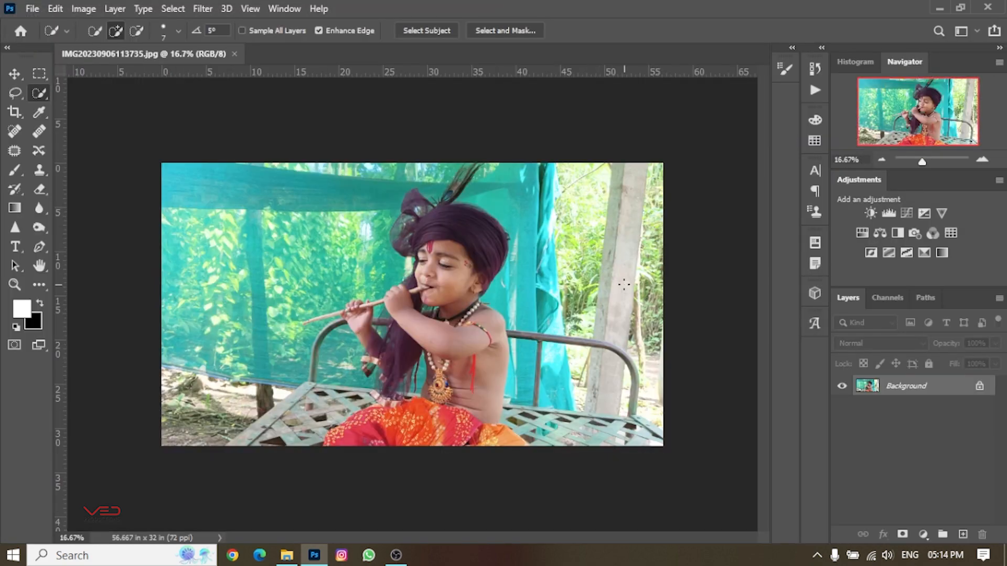
{"action": "scroll", "coordinate": [351, 341], "scroll_direction": "up", "scroll_amount": 2}
{"action": "scroll", "coordinate": [402, 282], "scroll_direction": "down", "scroll_amount": 3}
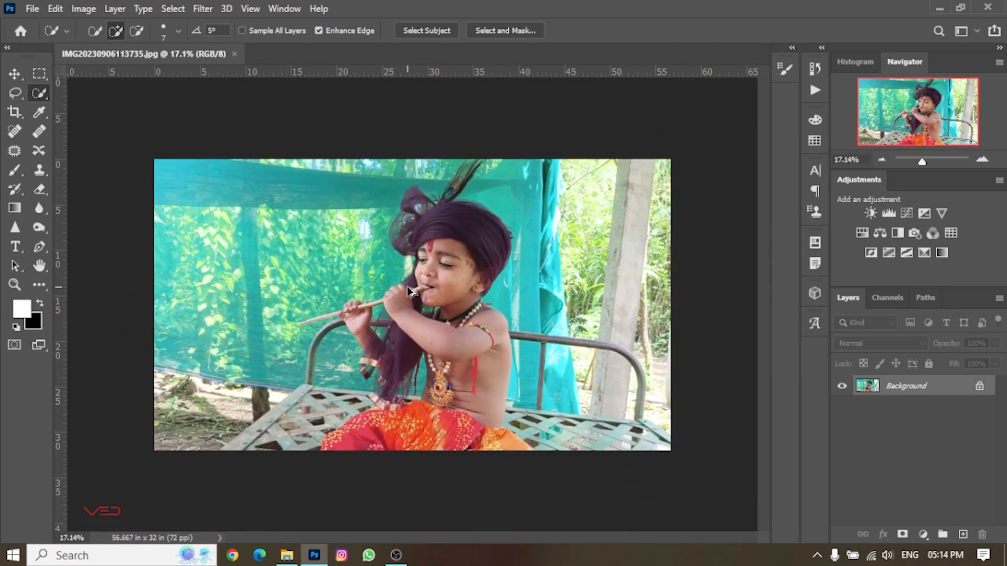
{"action": "scroll", "coordinate": [407, 285], "scroll_direction": "up", "scroll_amount": 1}
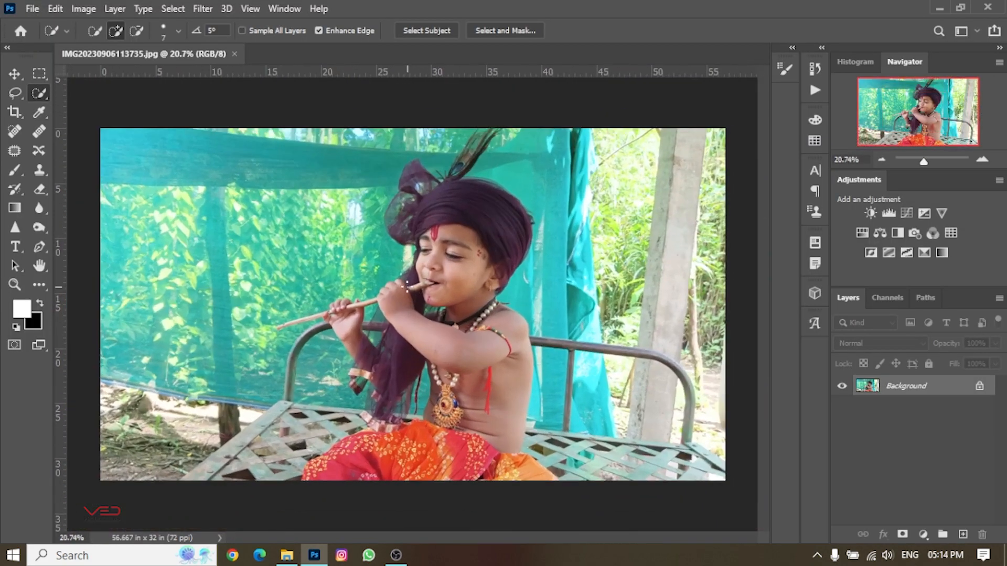
Step: With the Pen tool, start outlining the child where the red cloth's left edge meets the photo's bottom border
{"action": "left_click", "coordinate": [39, 247]}
{"action": "scroll", "coordinate": [478, 476], "scroll_direction": "up", "scroll_amount": 3}
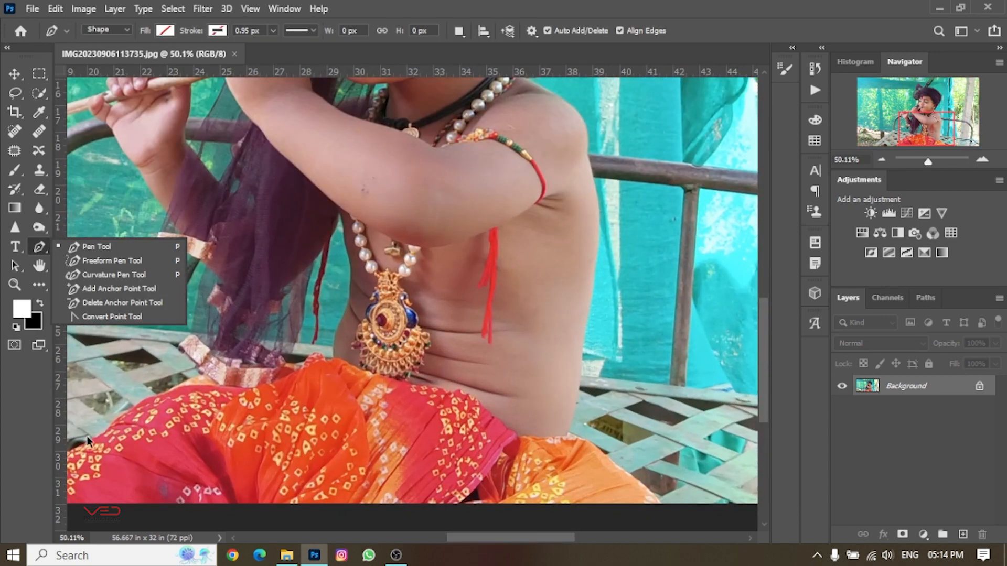
{"action": "left_click_drag", "start_coordinate": [460, 536], "coordinate": [392, 535]}
{"action": "scroll", "coordinate": [462, 480], "scroll_direction": "down", "scroll_amount": 1}
{"action": "scroll", "coordinate": [435, 442], "scroll_direction": "up", "scroll_amount": 5}
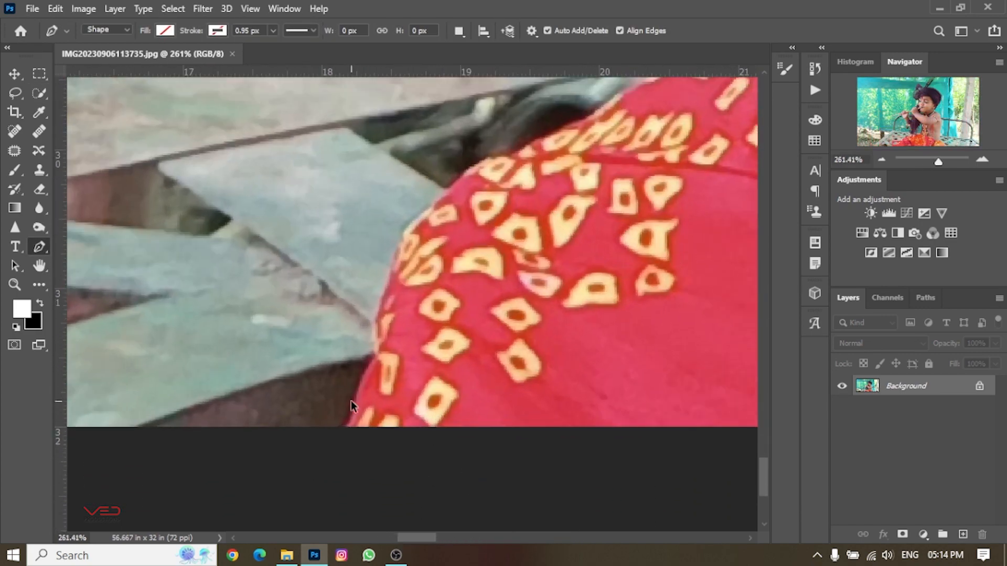
{"action": "left_click", "coordinate": [344, 425]}
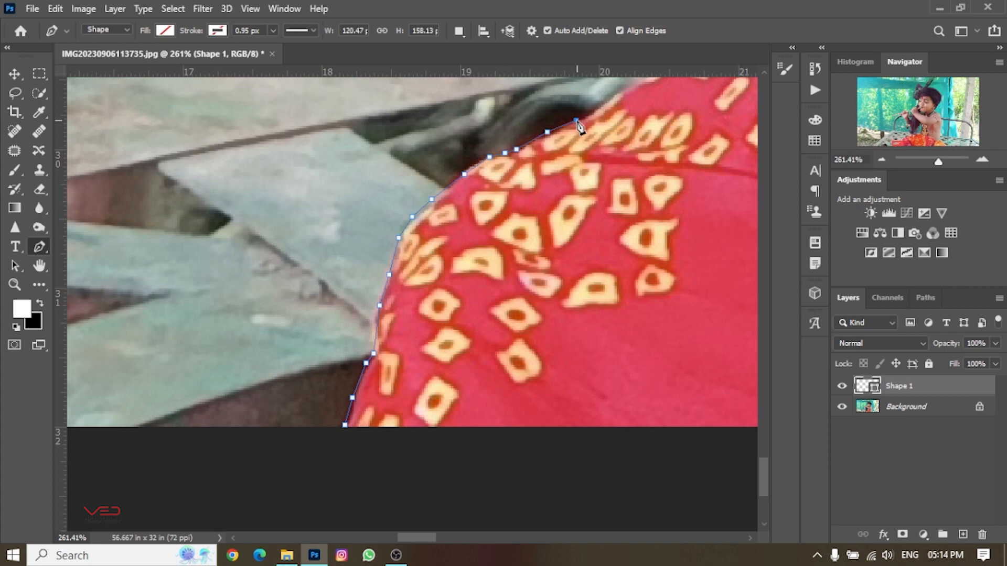
Step: Continue the pen outline along the upper edge of the red cloth up to the hem of the scarf
{"action": "left_click_drag", "start_coordinate": [430, 538], "coordinate": [450, 538]}
{"action": "scroll", "coordinate": [413, 324], "scroll_direction": "up", "scroll_amount": 8}
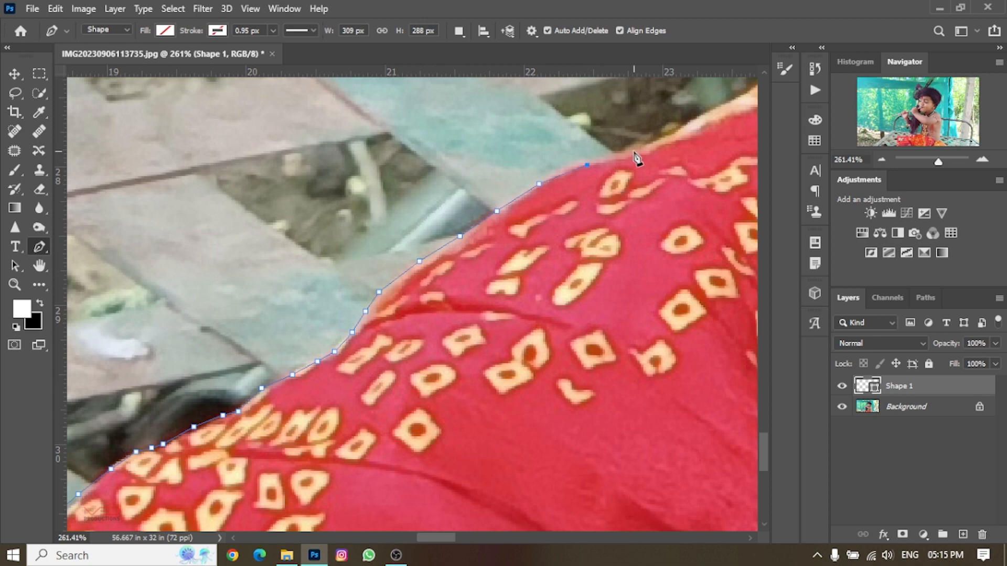
{"action": "left_click", "coordinate": [668, 136]}
{"action": "scroll", "coordinate": [710, 175], "scroll_direction": "down", "scroll_amount": 9}
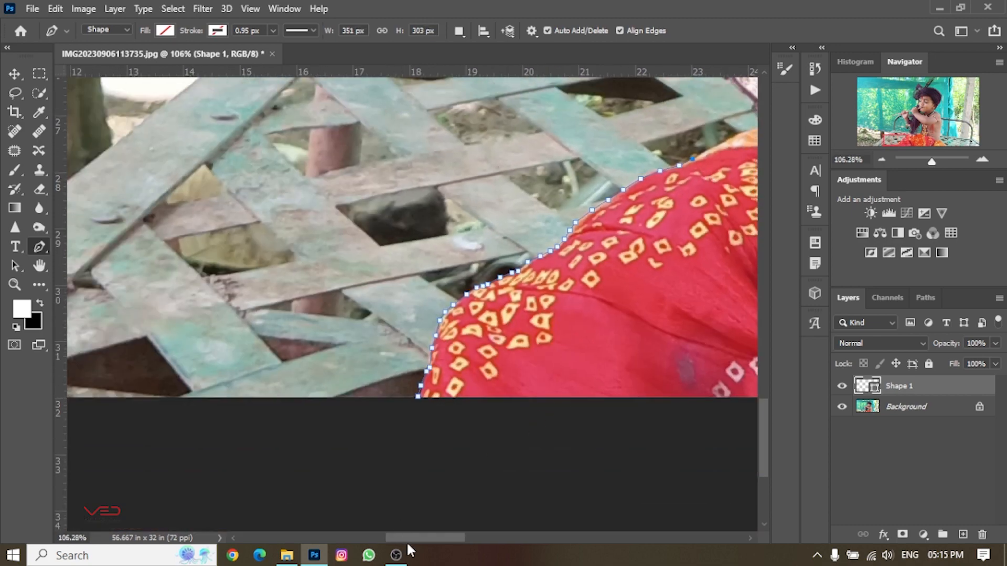
{"action": "left_click_drag", "start_coordinate": [409, 538], "coordinate": [437, 538]}
{"action": "scroll", "coordinate": [331, 262], "scroll_direction": "up", "scroll_amount": 10}
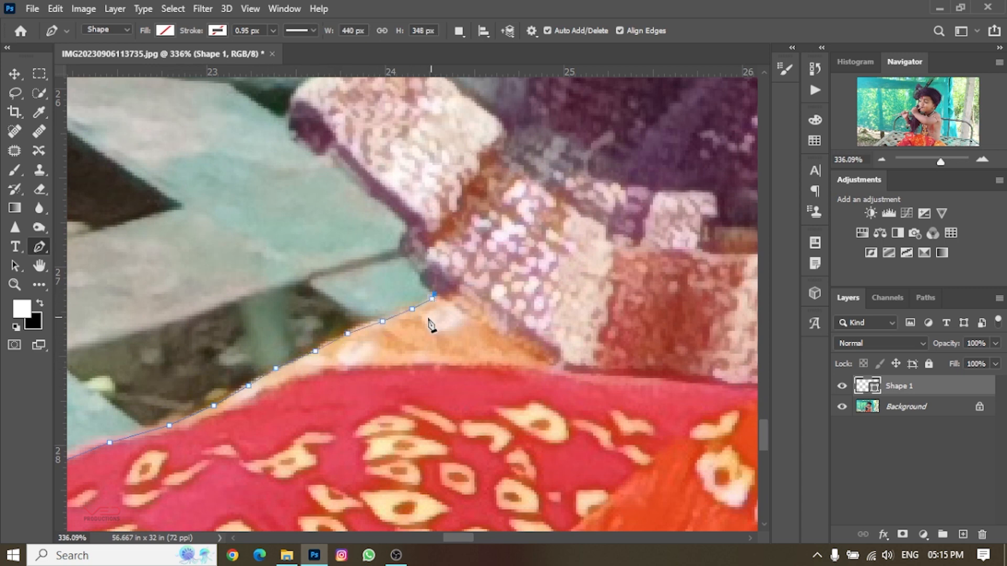
Step: Extend the pen outline around the lower corner of the scarf's light border and up its dark edge
{"action": "scroll", "coordinate": [429, 314], "scroll_direction": "up", "scroll_amount": 9}
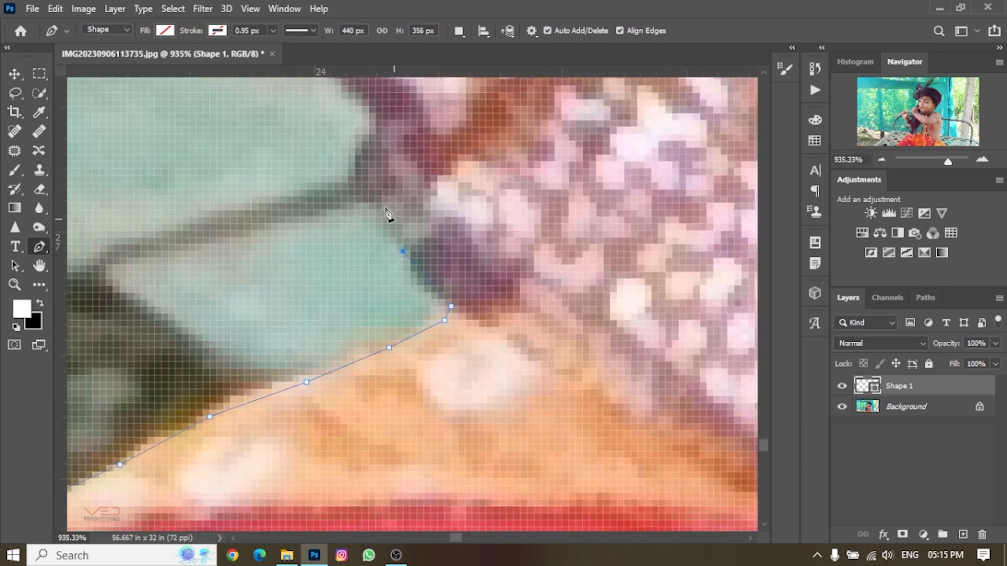
{"action": "left_click", "coordinate": [354, 179]}
{"action": "scroll", "coordinate": [354, 178], "scroll_direction": "down", "scroll_amount": 4}
{"action": "scroll", "coordinate": [357, 236], "scroll_direction": "up", "scroll_amount": 2}
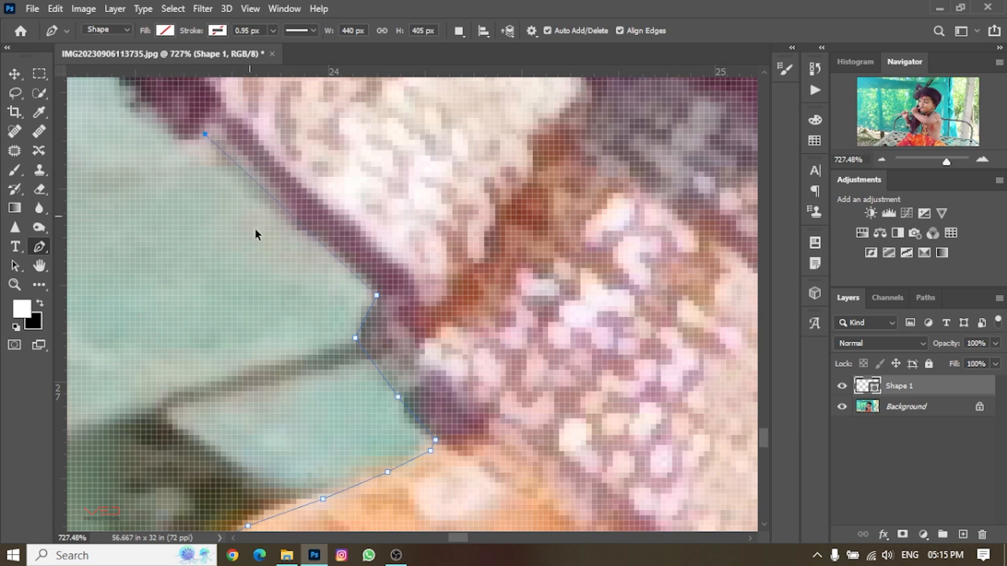
{"action": "scroll", "coordinate": [164, 131], "scroll_direction": "down", "scroll_amount": 5}
{"action": "scroll", "coordinate": [265, 207], "scroll_direction": "up", "scroll_amount": 5}
{"action": "left_click", "coordinate": [265, 210]}
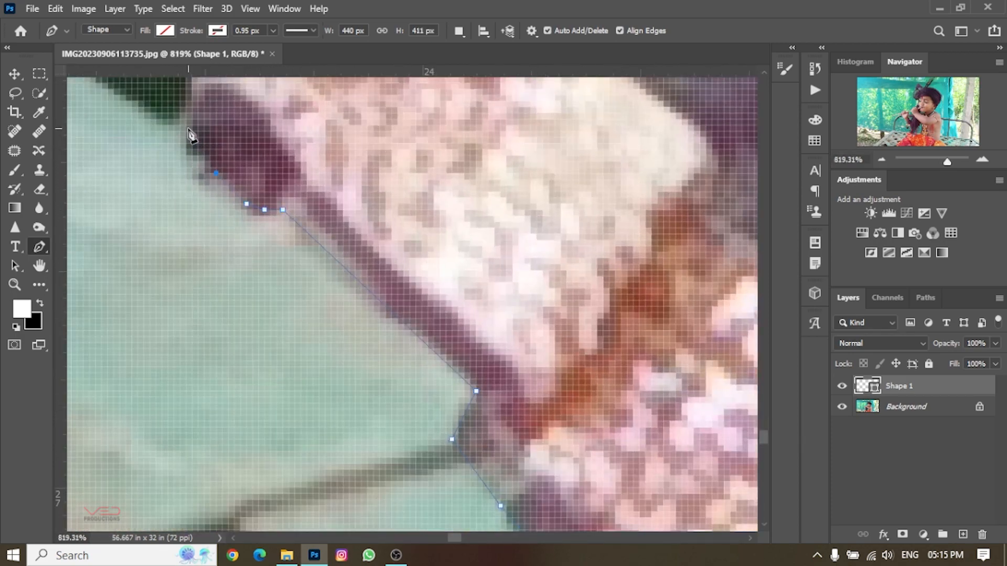
Step: Carry the pen outline around the dark tip of the scarf border to its upper corner
{"action": "left_click", "coordinate": [192, 97]}
{"action": "scroll", "coordinate": [209, 178], "scroll_direction": "down", "scroll_amount": 3}
{"action": "scroll", "coordinate": [238, 164], "scroll_direction": "up", "scroll_amount": 2}
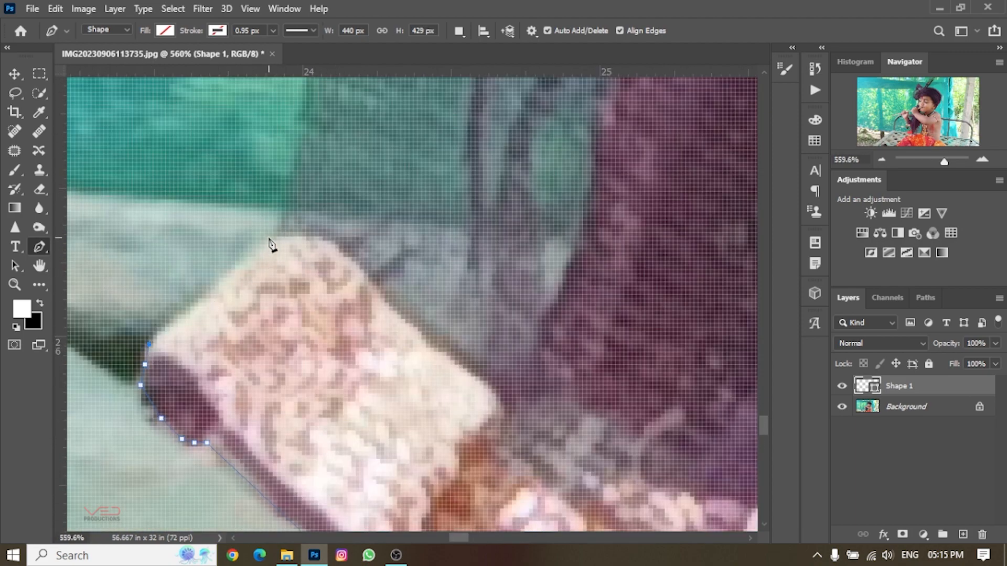
{"action": "scroll", "coordinate": [320, 265], "scroll_direction": "up", "scroll_amount": 3}
{"action": "scroll", "coordinate": [332, 249], "scroll_direction": "down", "scroll_amount": 3}
{"action": "scroll", "coordinate": [322, 262], "scroll_direction": "up", "scroll_amount": 4}
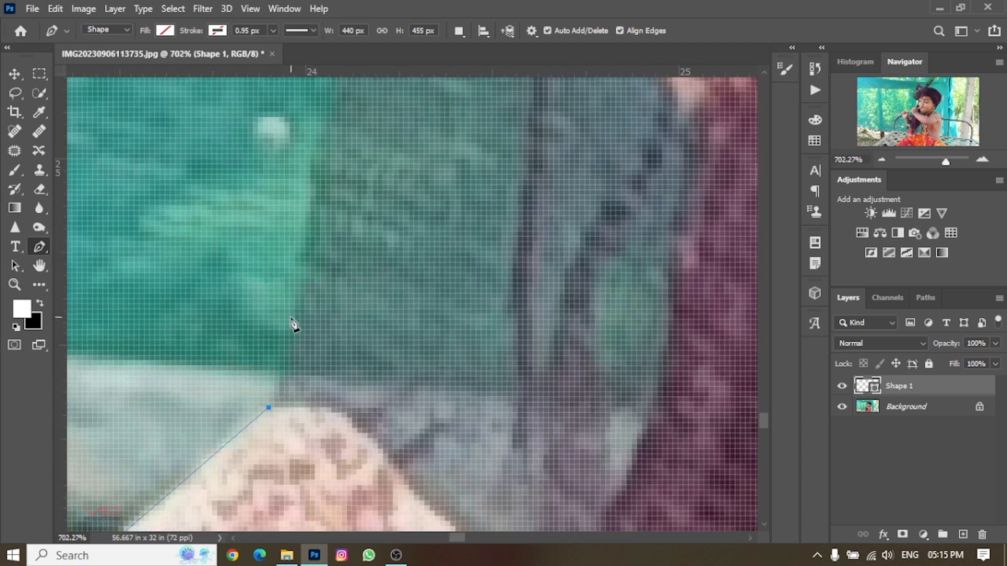
Step: Continue the pen outline upward along the left edge of the scarf's translucent fabric
{"action": "scroll", "coordinate": [315, 180], "scroll_direction": "up", "scroll_amount": 5}
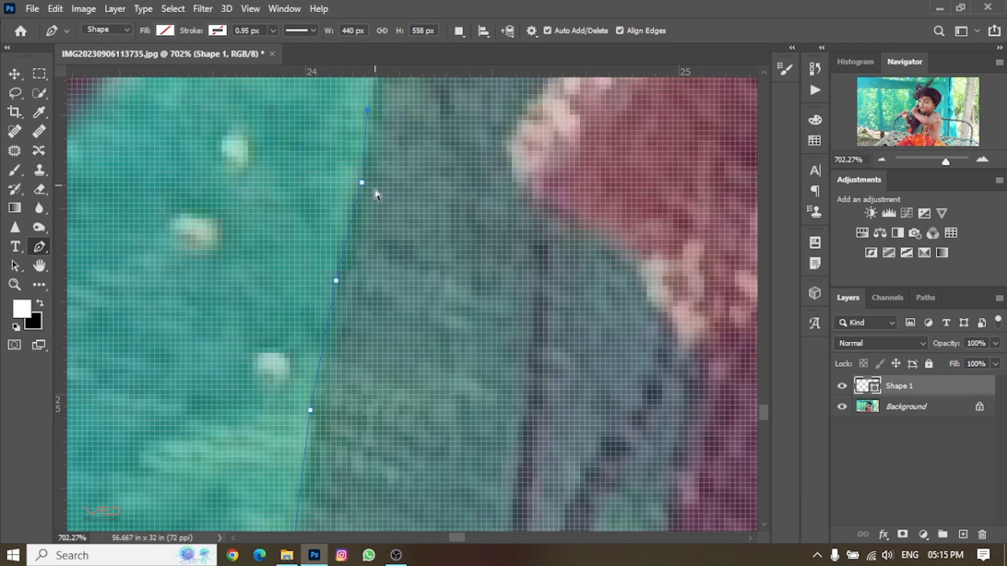
{"action": "scroll", "coordinate": [375, 193], "scroll_direction": "down", "scroll_amount": 4}
{"action": "scroll", "coordinate": [385, 199], "scroll_direction": "up", "scroll_amount": 3}
{"action": "scroll", "coordinate": [402, 235], "scroll_direction": "up", "scroll_amount": 3}
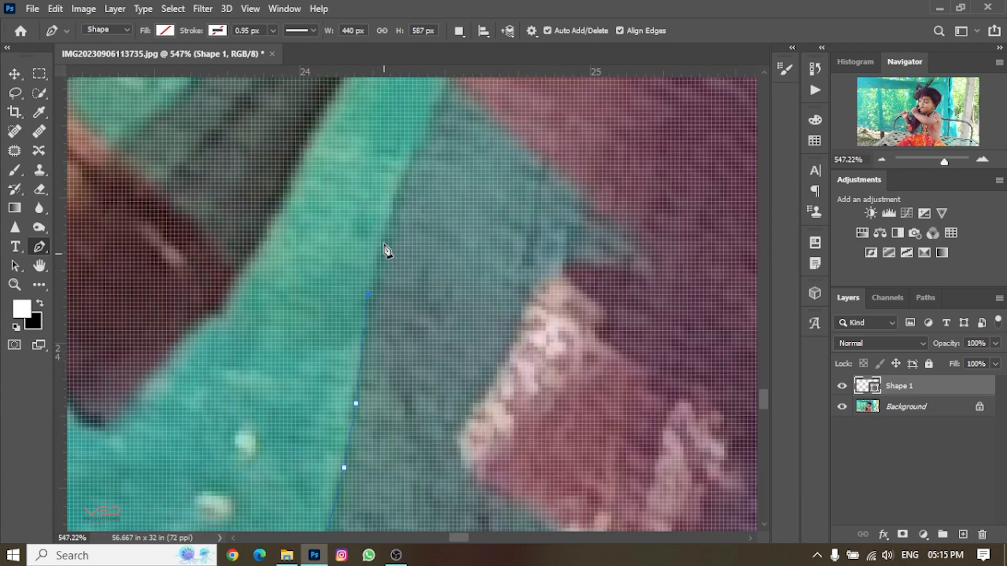
{"action": "scroll", "coordinate": [435, 126], "scroll_direction": "up", "scroll_amount": 3}
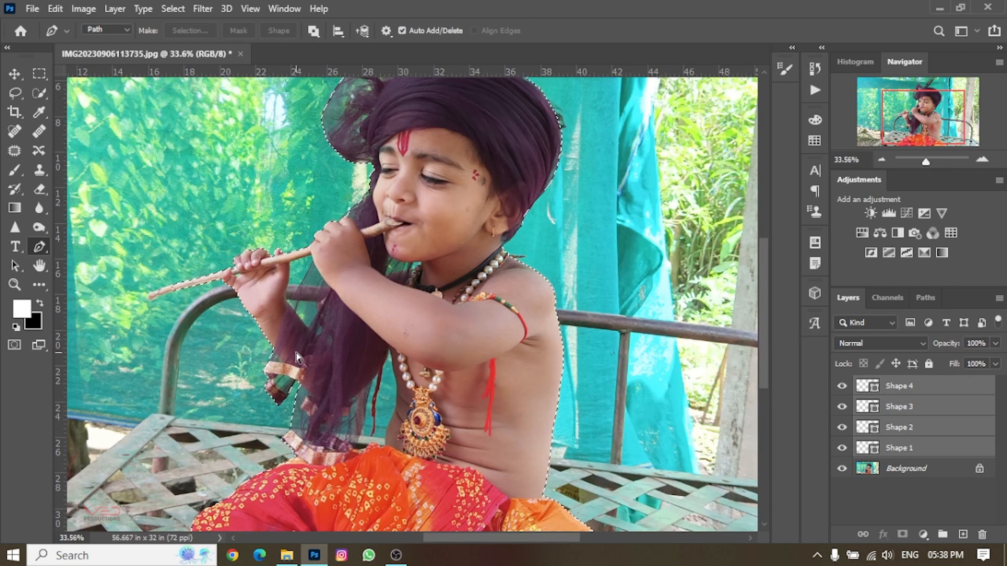
Step: Subtract the paths around the inner background gaps from the selection, anti-aliased with a 2-pixel feather radius
{"action": "scroll", "coordinate": [477, 234], "scroll_direction": "up", "scroll_amount": 2}
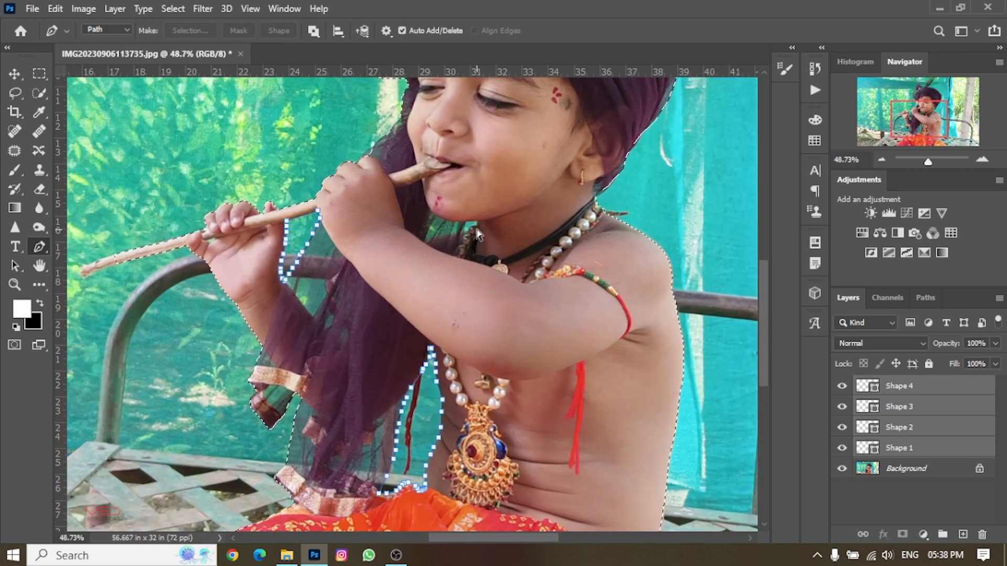
{"action": "right_click", "coordinate": [573, 216]}
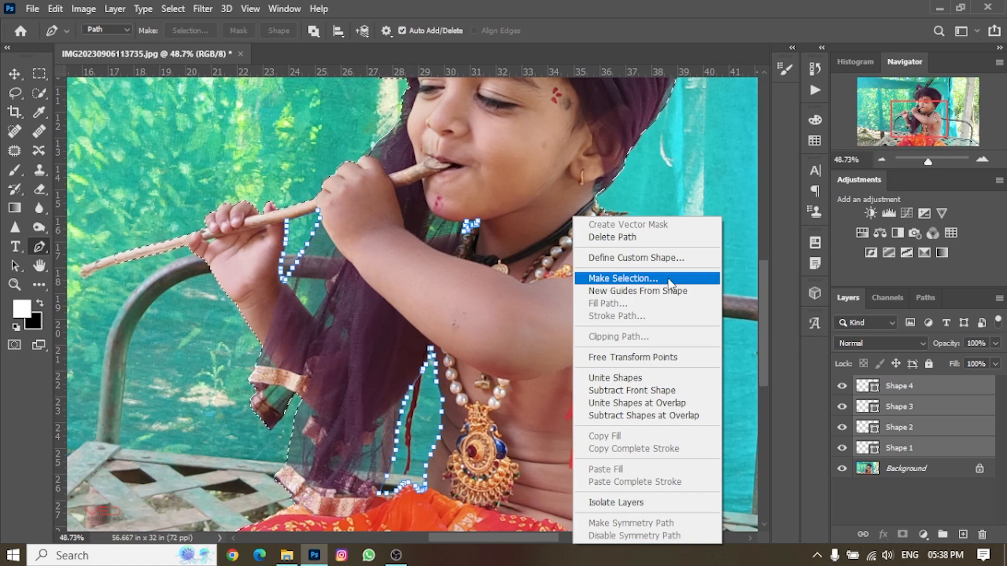
{"action": "left_click", "coordinate": [623, 278]}
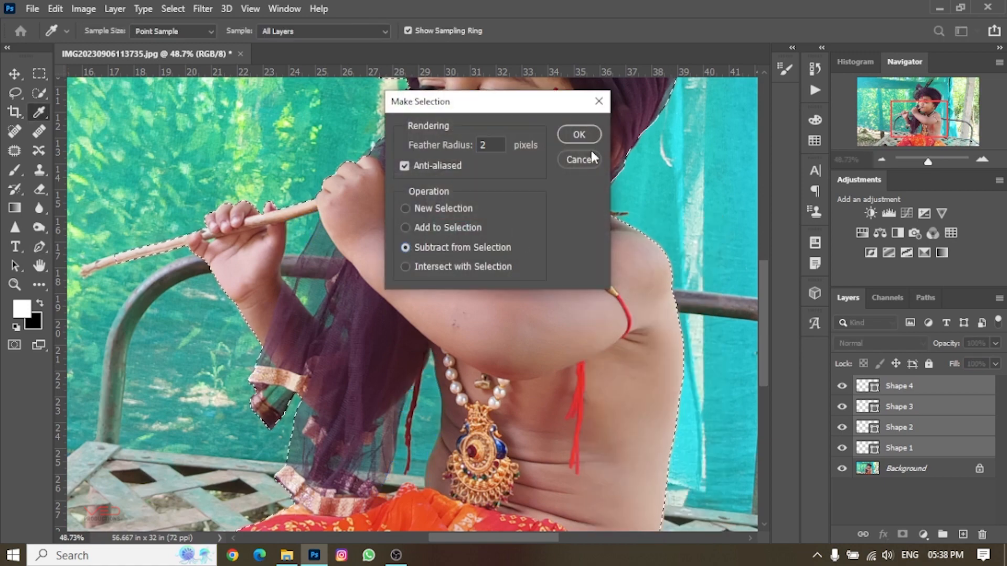
{"action": "left_click", "coordinate": [583, 136]}
{"action": "scroll", "coordinate": [540, 328], "scroll_direction": "down", "scroll_amount": 2}
{"action": "scroll", "coordinate": [538, 324], "scroll_direction": "up", "scroll_amount": 1}
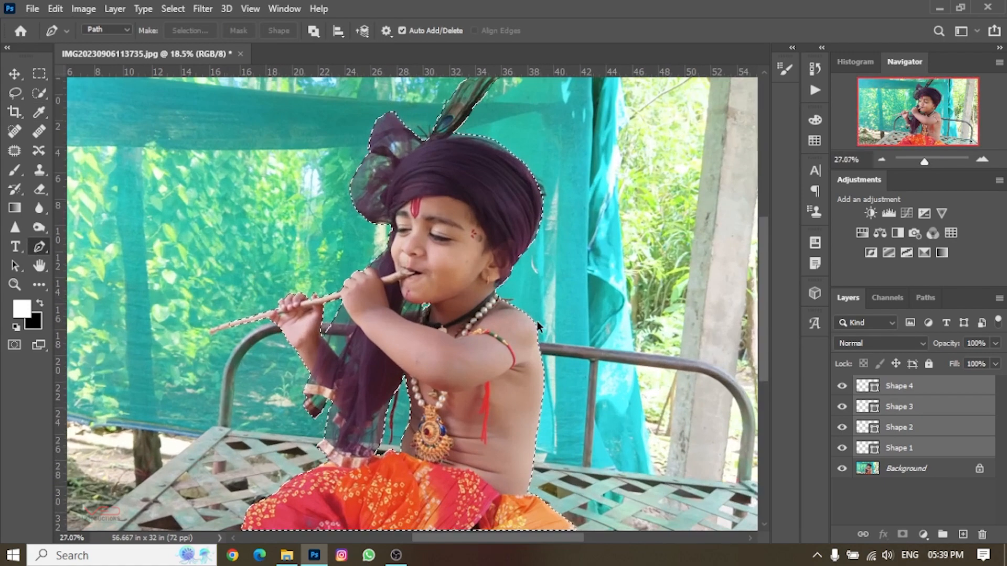
Step: Copy the selected child from the Background layer to a new layer and show only that layer
{"action": "key", "text": "ctrl+j"}
{"action": "key", "text": "ctrl+z"}
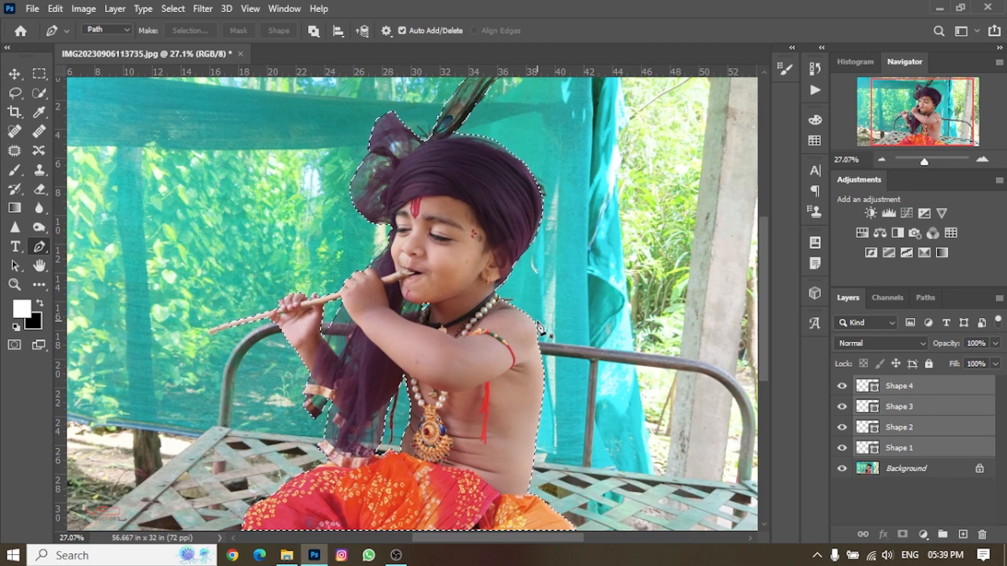
{"action": "left_click", "coordinate": [904, 468]}
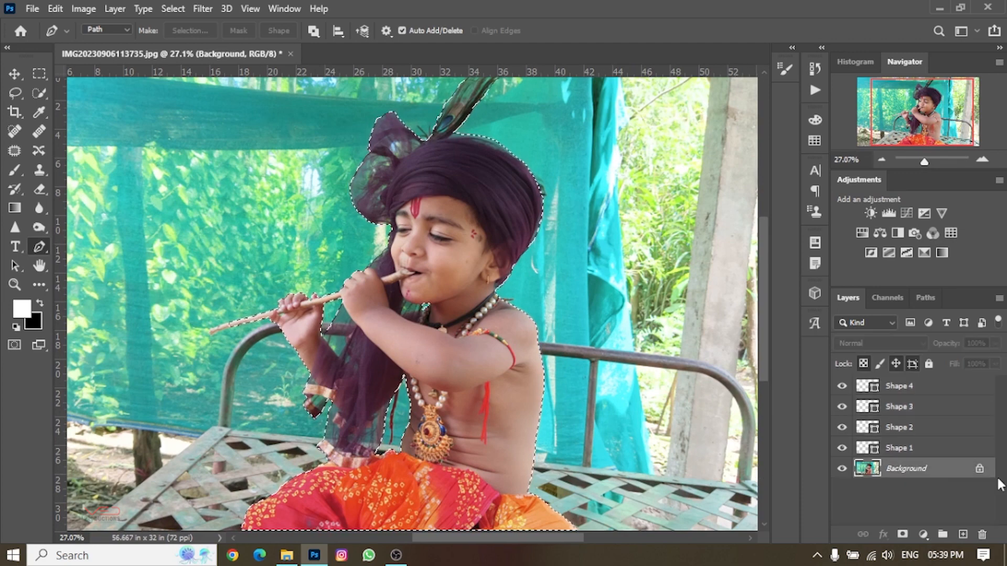
{"action": "key", "text": "ctrl+j"}
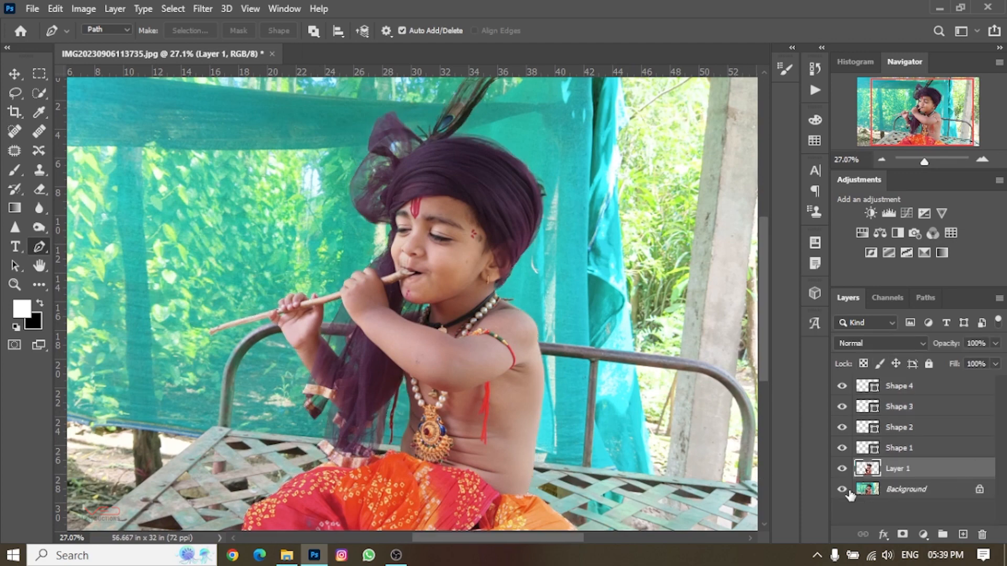
{"action": "left_click", "coordinate": [842, 472], "text": "alt"}
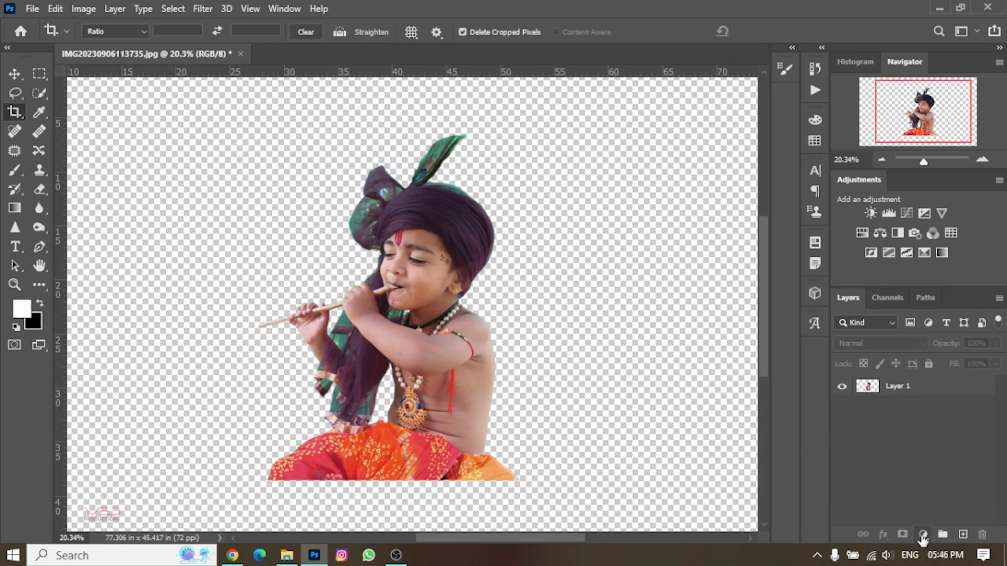
Step: Add a Hue/Saturation adjustment layer and target the Cyans range by sampling the teal tint near the turban
{"action": "left_click", "coordinate": [923, 535]}
{"action": "left_click", "coordinate": [939, 393]}
{"action": "scroll", "coordinate": [440, 183], "scroll_direction": "up", "scroll_amount": 10}
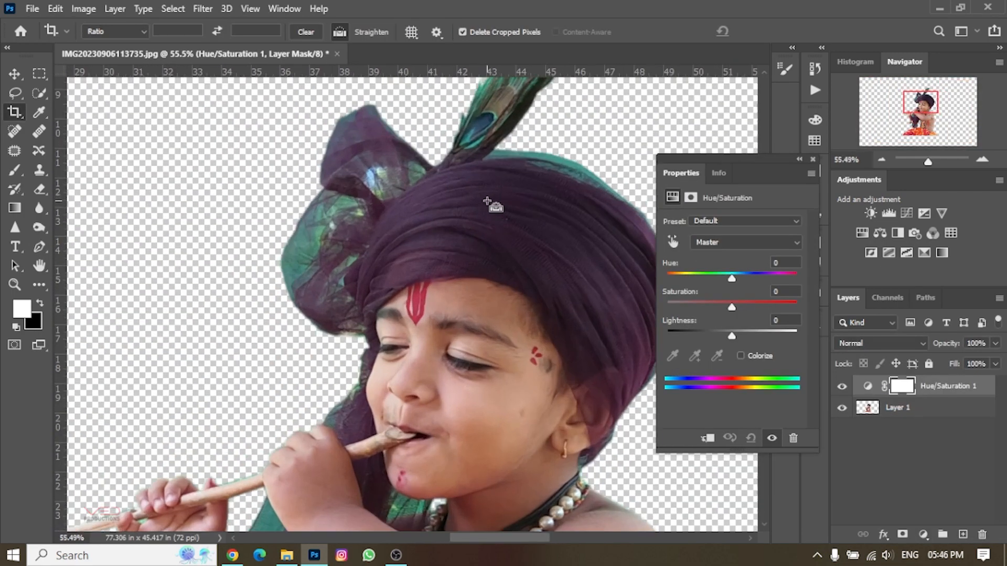
{"action": "left_click", "coordinate": [673, 241]}
{"action": "left_click", "coordinate": [527, 218]}
{"action": "scroll", "coordinate": [584, 253], "scroll_direction": "down", "scroll_amount": 5}
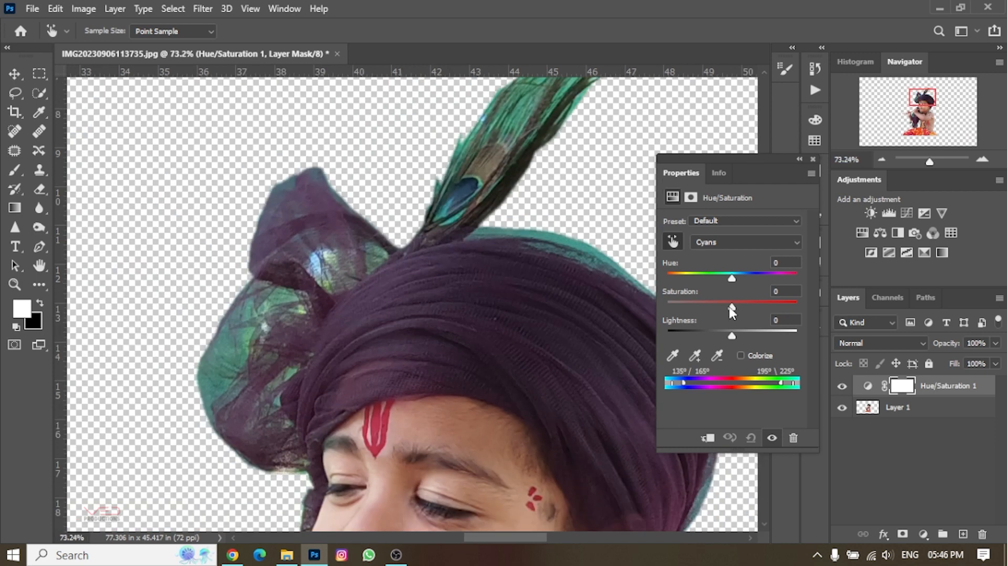
Step: Set the Cyans to hue +138, saturation -49 and lightness -69 to neutralize the teal tint
{"action": "left_click_drag", "start_coordinate": [731, 307], "coordinate": [814, 307]}
{"action": "mouse_move", "coordinate": [731, 278]}
{"action": "left_mouse_down"}
{"action": "mouse_move", "coordinate": [760, 278]}
{"action": "mouse_move", "coordinate": [700, 277]}
{"action": "mouse_move", "coordinate": [729, 278]}
{"action": "left_mouse_up"}
{"action": "left_click_drag", "start_coordinate": [796, 307], "coordinate": [643, 278]}
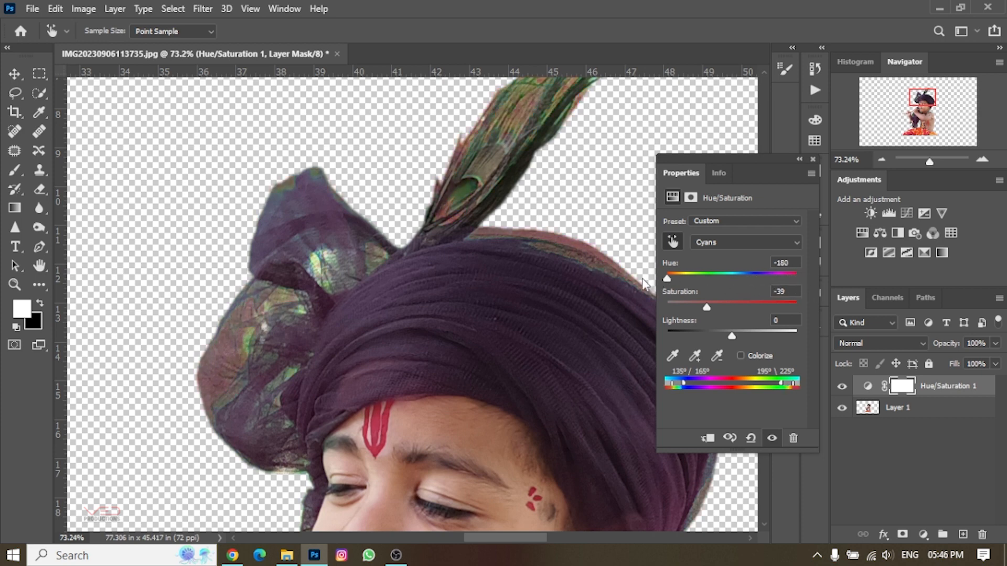
{"action": "left_click_drag", "start_coordinate": [693, 309], "coordinate": [785, 278]}
{"action": "left_click", "coordinate": [306, 310]}
{"action": "left_click", "coordinate": [316, 261]}
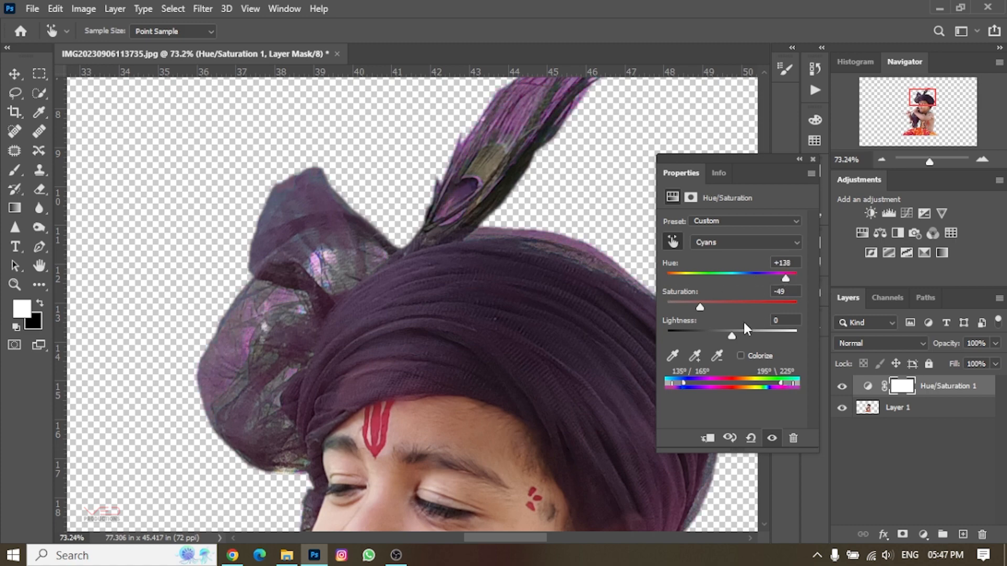
{"action": "left_click_drag", "start_coordinate": [731, 336], "coordinate": [686, 339]}
{"action": "scroll", "coordinate": [471, 337], "scroll_direction": "down", "scroll_amount": 13}
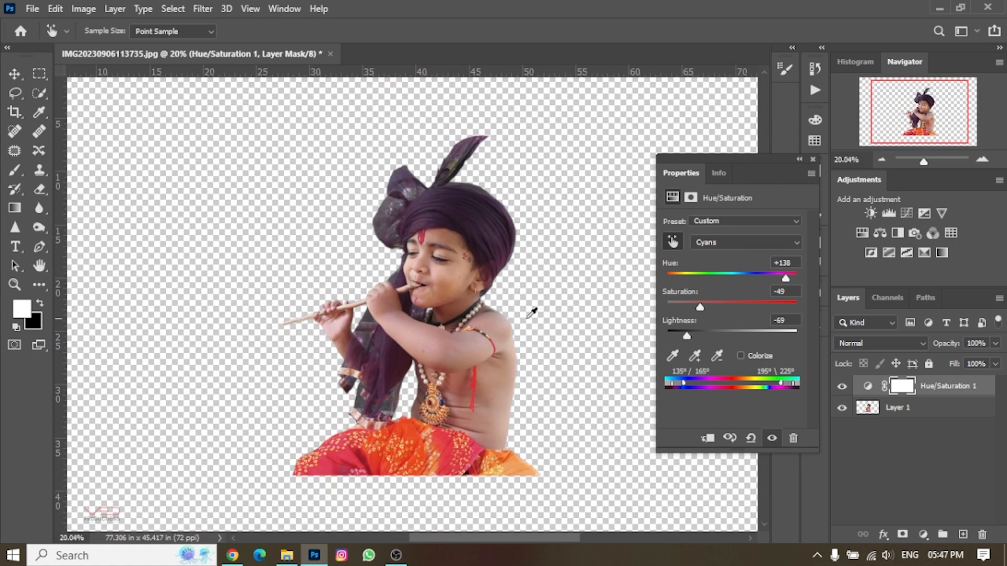
Step: Merge the Hue/Saturation adjustment layer into the cutout layer
{"action": "left_click", "coordinate": [812, 159]}
{"action": "right_click", "coordinate": [952, 384]}
{"action": "left_click", "coordinate": [829, 378]}
Step: Remove the leftover bed rail showing through the scarf between the hands using a size 45 Spot Healing Brush
{"action": "scroll", "coordinate": [375, 357], "scroll_direction": "up", "scroll_amount": 17}
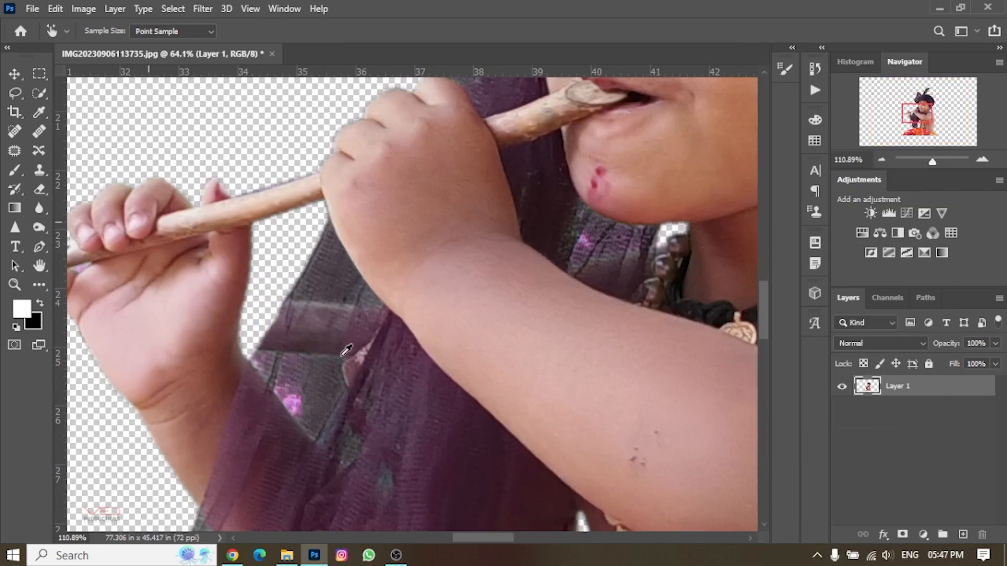
{"action": "key", "text": "s"}
{"action": "scroll", "coordinate": [305, 317], "scroll_direction": "up", "scroll_amount": 5}
{"action": "left_click", "coordinate": [14, 131]}
{"action": "key", "text": "bracketleft"}
{"action": "key", "text": "bracketleft"}
{"action": "key", "text": "bracketleft"}
{"action": "key", "text": "bracketleft"}
{"action": "key", "text": "bracketleft"}
{"action": "key", "text": "bracketleft"}
{"action": "key", "text": "bracketleft"}
{"action": "key", "text": "bracketleft"}
{"action": "left_click_drag", "start_coordinate": [267, 310], "coordinate": [393, 333]}
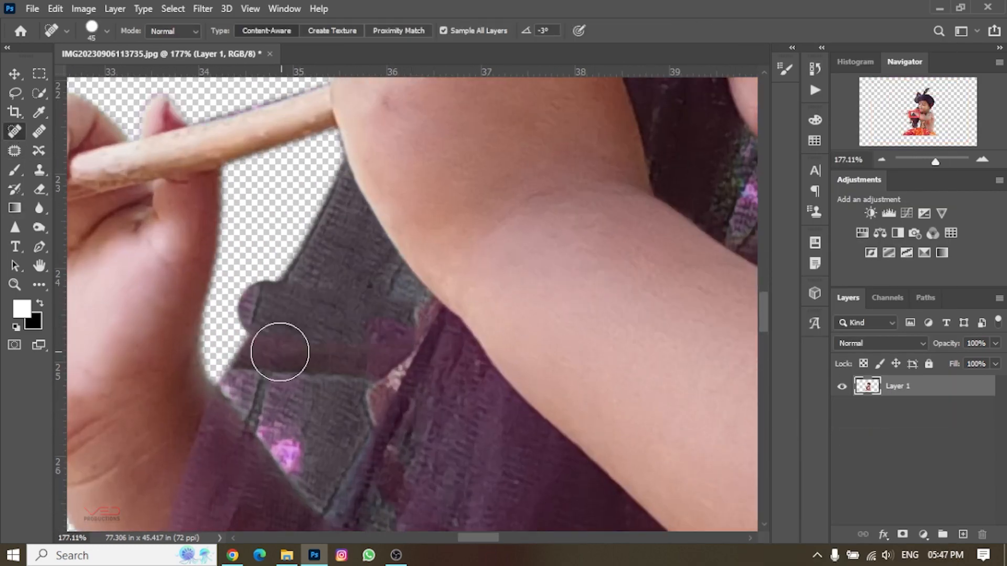
{"action": "left_click_drag", "start_coordinate": [279, 352], "coordinate": [412, 344]}
{"action": "left_click_drag", "start_coordinate": [247, 359], "coordinate": [416, 372]}
{"action": "mouse_move", "coordinate": [285, 315]}
{"action": "left_mouse_down"}
{"action": "mouse_move", "coordinate": [323, 315]}
{"action": "mouse_move", "coordinate": [411, 360]}
{"action": "left_mouse_up"}
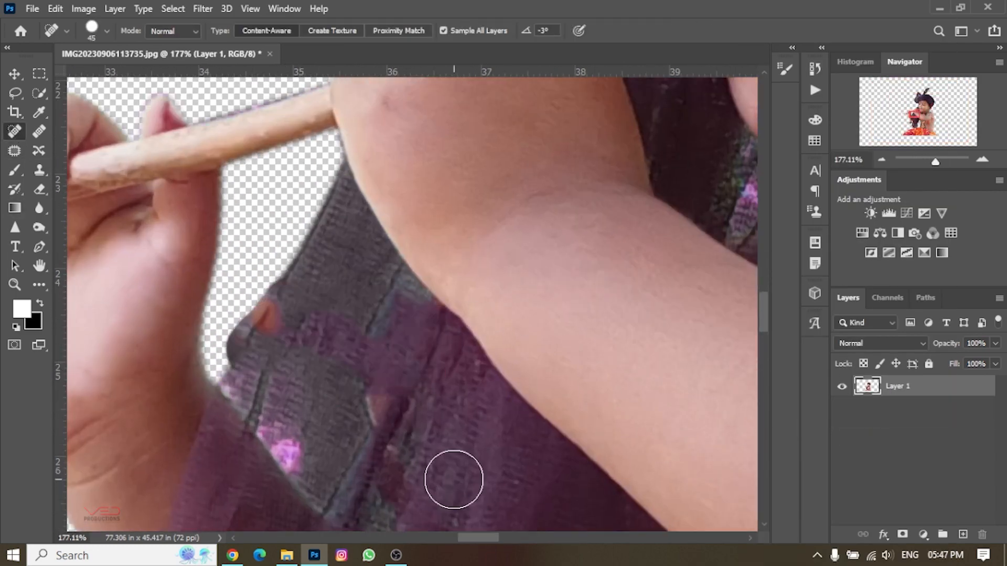
Step: Heal the bright magenta patch on the scarf beside the raised forearm with a size 30 brush
{"action": "scroll", "coordinate": [430, 347], "scroll_direction": "down", "scroll_amount": 3}
{"action": "scroll", "coordinate": [316, 331], "scroll_direction": "up", "scroll_amount": 3}
{"action": "scroll", "coordinate": [316, 331], "scroll_direction": "down", "scroll_amount": 10}
{"action": "scroll", "coordinate": [418, 396], "scroll_direction": "up", "scroll_amount": 11}
{"action": "key", "text": "bracketleft"}
{"action": "key", "text": "bracketleft"}
{"action": "key", "text": "bracketleft"}
{"action": "left_click_drag", "start_coordinate": [269, 293], "coordinate": [415, 427]}
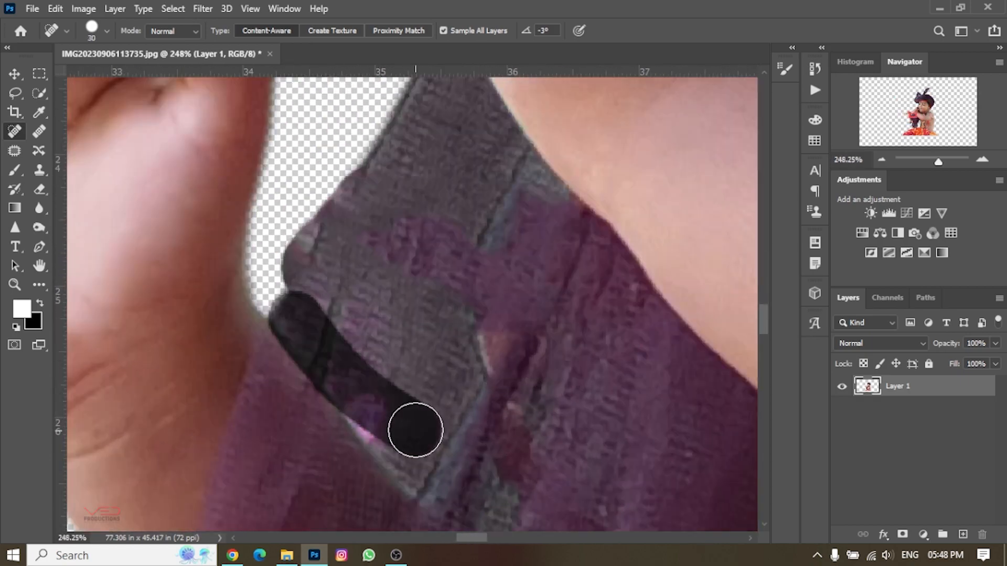
{"action": "scroll", "coordinate": [315, 319], "scroll_direction": "down", "scroll_amount": 10}
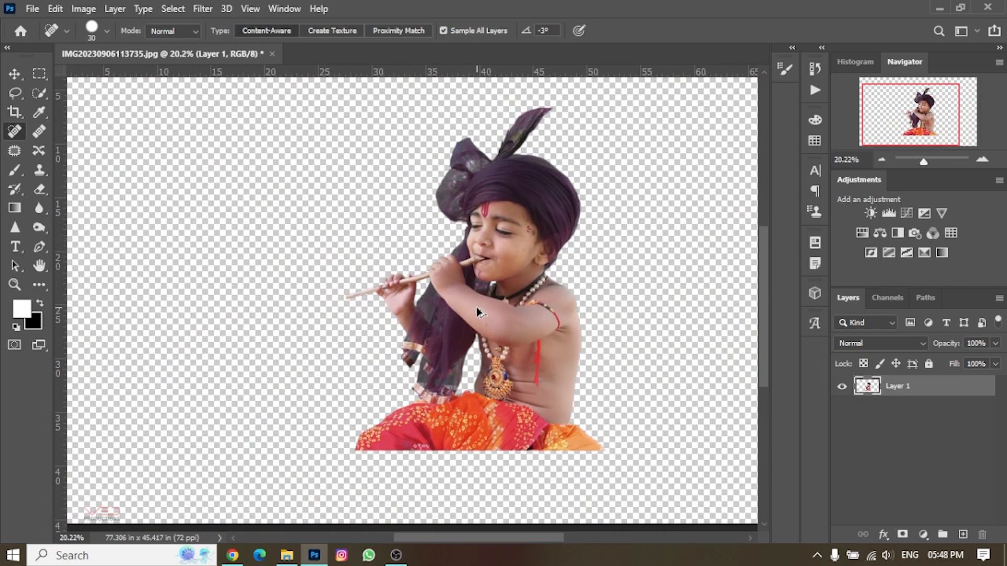
Step: Heal the bright coloured specks around the central fold of the turban's knot with the size 30 Spot Healing Brush
{"action": "scroll", "coordinate": [477, 313], "scroll_direction": "down", "scroll_amount": 2}
{"action": "scroll", "coordinate": [424, 207], "scroll_direction": "up", "scroll_amount": 11}
{"action": "left_click_drag", "start_coordinate": [393, 184], "coordinate": [336, 253]}
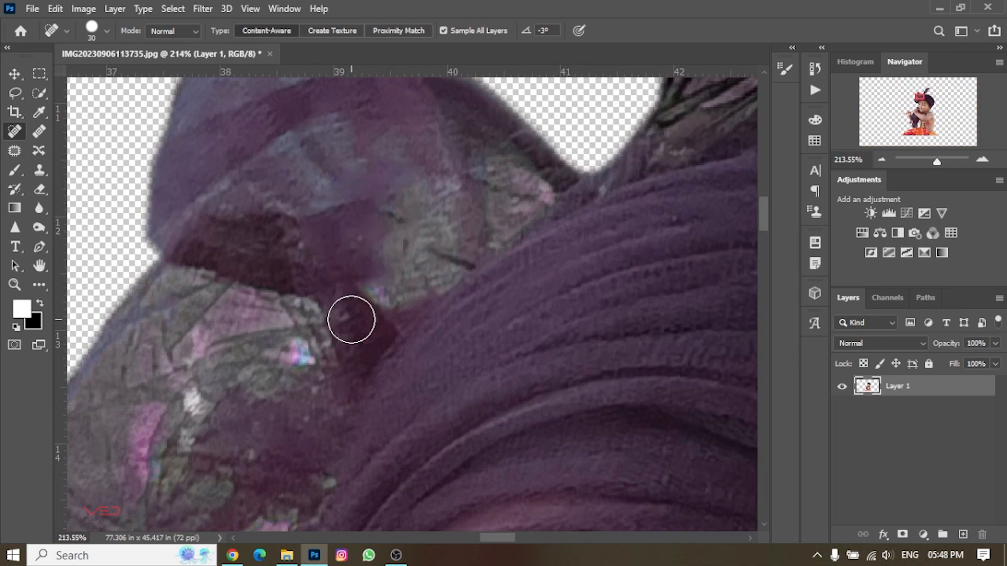
{"action": "left_click_drag", "start_coordinate": [350, 320], "coordinate": [376, 287]}
{"action": "scroll", "coordinate": [301, 296], "scroll_direction": "down", "scroll_amount": 2}
{"action": "left_click", "coordinate": [300, 295]}
{"action": "left_click", "coordinate": [194, 335]}
Step: Heal the magenta patch and pale spots on the lower lobe of the turban's knot
{"action": "scroll", "coordinate": [231, 336], "scroll_direction": "down", "scroll_amount": 3}
{"action": "left_click_drag", "start_coordinate": [149, 212], "coordinate": [133, 295]}
{"action": "left_click", "coordinate": [243, 129]}
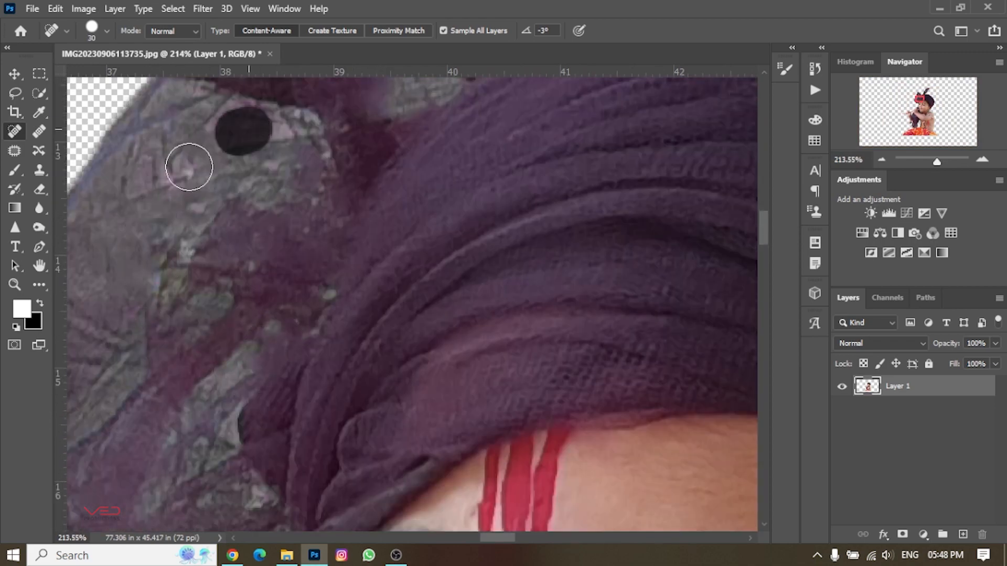
{"action": "left_click", "coordinate": [189, 165]}
{"action": "scroll", "coordinate": [226, 315], "scroll_direction": "down", "scroll_amount": 1}
{"action": "left_click", "coordinate": [255, 418]}
Step: Try to heal the light fringe along the lower edge of the turban's knot
{"action": "scroll", "coordinate": [398, 425], "scroll_direction": "right", "scroll_amount": 2}
{"action": "scroll", "coordinate": [355, 467], "scroll_direction": "up", "scroll_amount": 5}
{"action": "scroll", "coordinate": [355, 467], "scroll_direction": "down", "scroll_amount": 3}
{"action": "left_click_drag", "start_coordinate": [355, 467], "coordinate": [438, 513]}
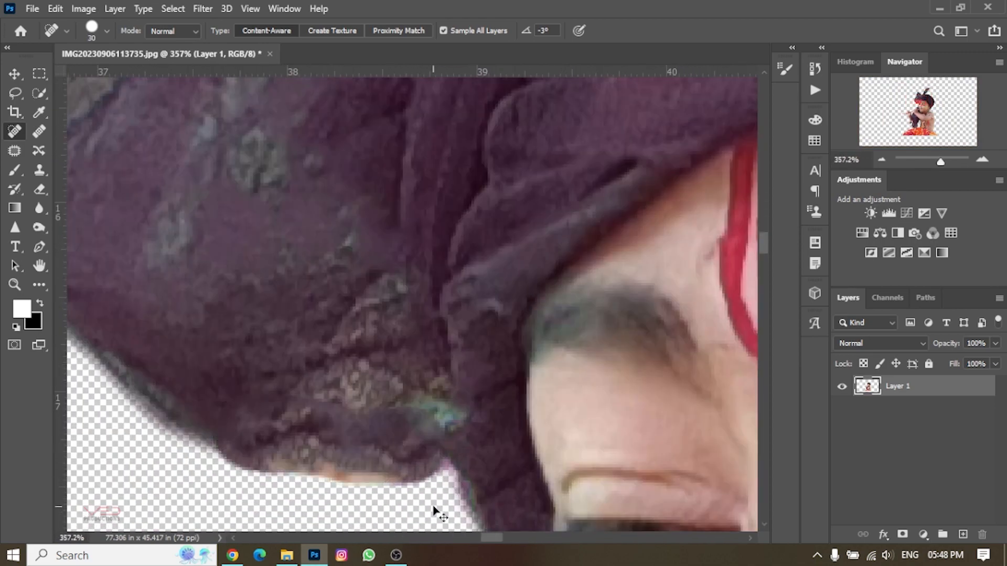
{"action": "key", "text": "ctrl+z"}
{"action": "left_click", "coordinate": [301, 422]}
{"action": "key", "text": "z"}
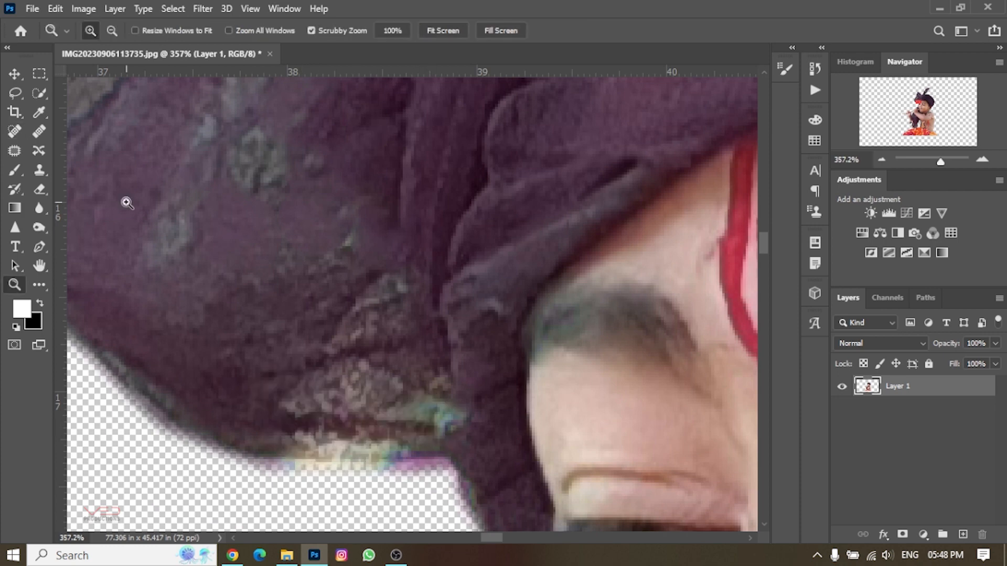
{"action": "key", "text": "j"}
{"action": "left_click", "coordinate": [14, 152]}
{"action": "mouse_move", "coordinate": [297, 393]}
{"action": "left_mouse_down"}
{"action": "mouse_move", "coordinate": [459, 432]}
{"action": "mouse_move", "coordinate": [300, 389]}
{"action": "left_mouse_up"}
{"action": "left_click_drag", "start_coordinate": [358, 432], "coordinate": [198, 350]}
{"action": "key", "text": "ctrl+z"}
{"action": "key", "text": "j"}
{"action": "right_click", "coordinate": [413, 341]}
{"action": "left_click", "coordinate": [14, 74]}
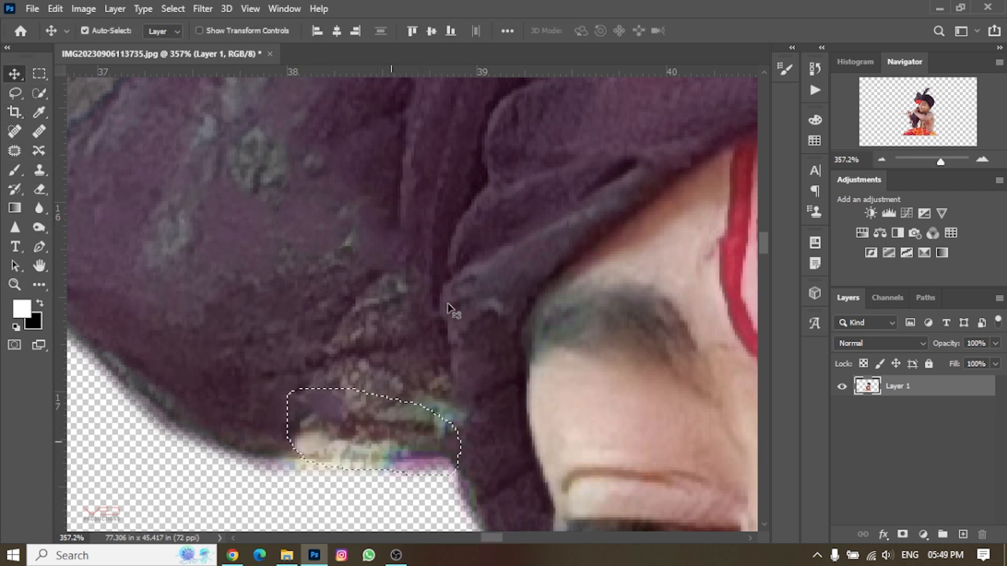
{"action": "left_click", "coordinate": [39, 94]}
{"action": "right_click", "coordinate": [387, 455]}
{"action": "left_click", "coordinate": [421, 196]}
Step: Remove the dark smudge beside the red petal marks on the temple with the size 30 Spot Healing Brush
{"action": "scroll", "coordinate": [446, 266], "scroll_direction": "down", "scroll_amount": 6}
{"action": "scroll", "coordinate": [440, 260], "scroll_direction": "up", "scroll_amount": 3}
{"action": "key", "text": "j"}
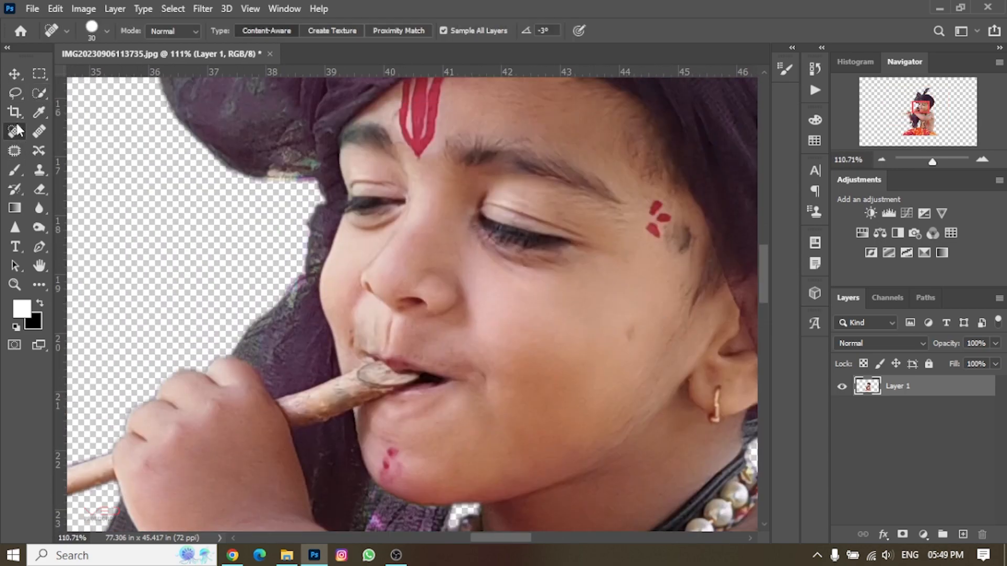
{"action": "scroll", "coordinate": [511, 441], "scroll_direction": "up", "scroll_amount": 2}
{"action": "scroll", "coordinate": [509, 436], "scroll_direction": "down", "scroll_amount": 3}
{"action": "scroll", "coordinate": [553, 281], "scroll_direction": "up", "scroll_amount": 6}
{"action": "left_click", "coordinate": [519, 383]}
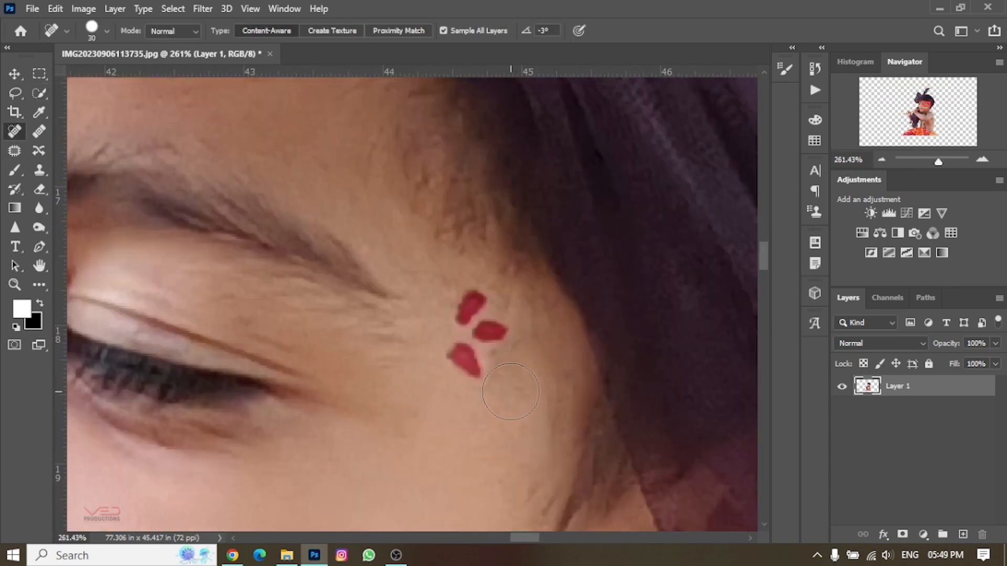
{"action": "mouse_move", "coordinate": [546, 362]}
{"action": "left_mouse_down"}
{"action": "mouse_move", "coordinate": [550, 386]}
{"action": "mouse_move", "coordinate": [511, 388]}
{"action": "left_mouse_up"}
Step: Heal the red spots on the child's chin with the size 30 Spot Healing Brush
{"action": "scroll", "coordinate": [511, 388], "scroll_direction": "down", "scroll_amount": 5}
{"action": "scroll", "coordinate": [253, 288], "scroll_direction": "down", "scroll_amount": 4}
{"action": "scroll", "coordinate": [325, 449], "scroll_direction": "up", "scroll_amount": 6}
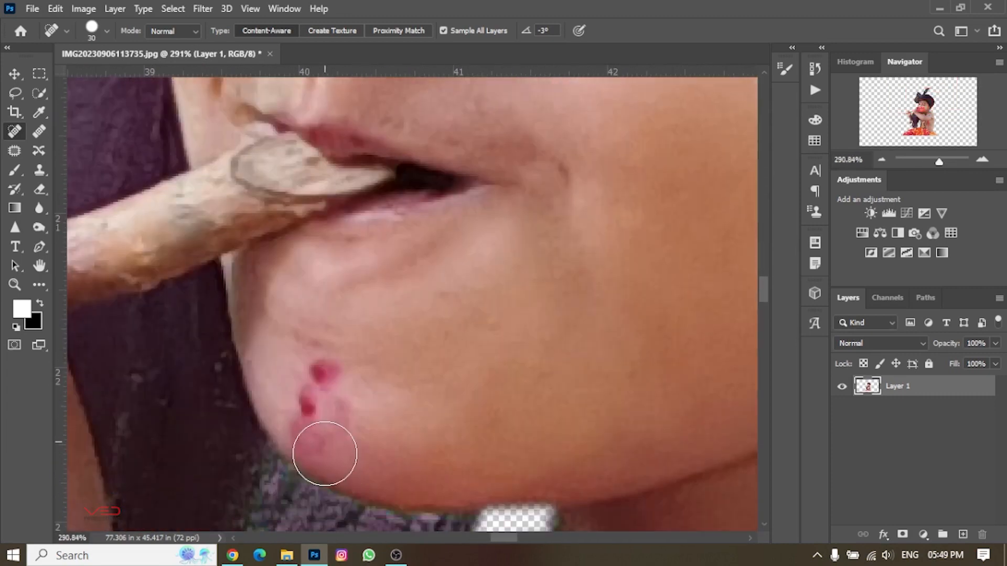
{"action": "left_click", "coordinate": [318, 333]}
{"action": "scroll", "coordinate": [318, 349], "scroll_direction": "down", "scroll_amount": 5}
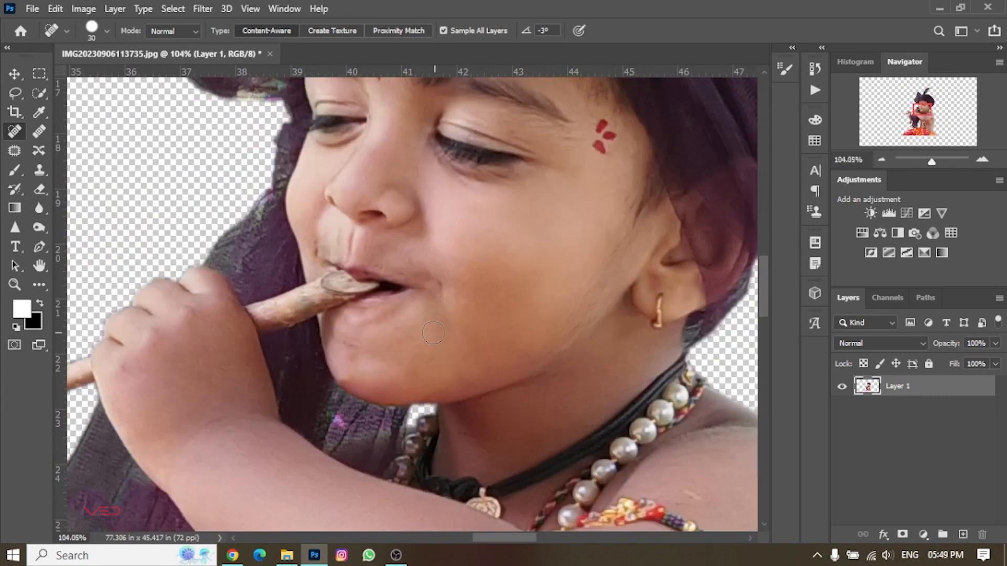
{"action": "scroll", "coordinate": [356, 340], "scroll_direction": "up", "scroll_amount": 4}
{"action": "left_click", "coordinate": [289, 348]}
Step: Remove the red tilak mark from the forehead with the Spot Healing Brush, up to the turban's edge
{"action": "scroll", "coordinate": [288, 348], "scroll_direction": "down", "scroll_amount": 6}
{"action": "scroll", "coordinate": [373, 242], "scroll_direction": "up", "scroll_amount": 6}
{"action": "left_click", "coordinate": [300, 284]}
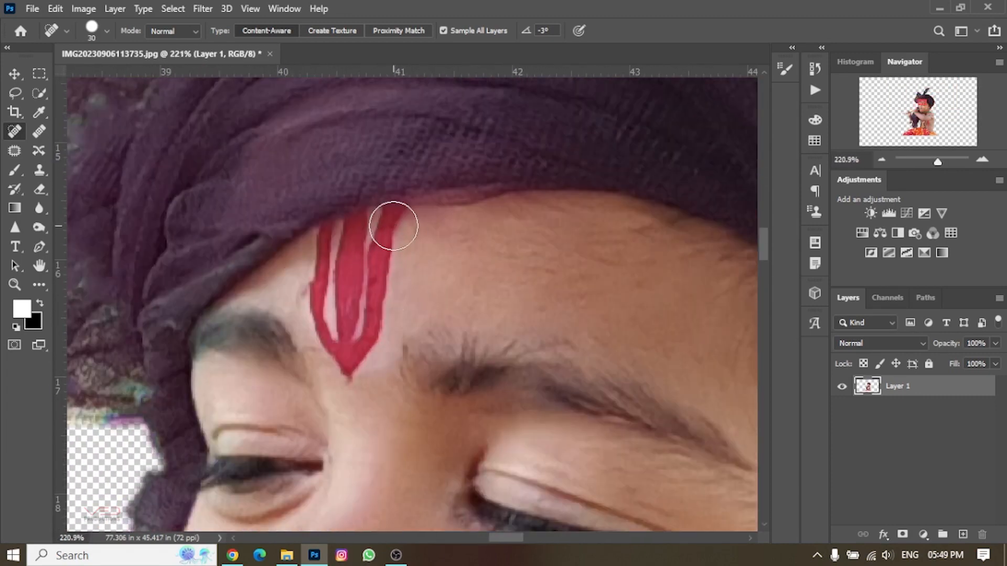
{"action": "mouse_move", "coordinate": [393, 225]}
{"action": "left_mouse_down"}
{"action": "mouse_move", "coordinate": [359, 336]}
{"action": "mouse_move", "coordinate": [325, 284]}
{"action": "left_mouse_up"}
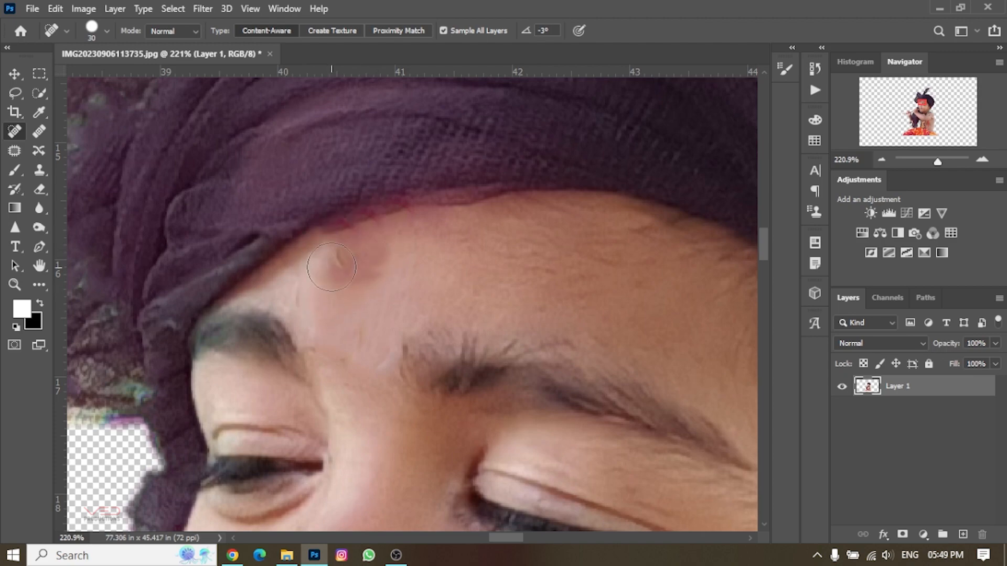
{"action": "scroll", "coordinate": [311, 289], "scroll_direction": "down", "scroll_amount": 5}
{"action": "scroll", "coordinate": [435, 331], "scroll_direction": "up", "scroll_amount": 5}
{"action": "key", "text": "bracketleft"}
{"action": "key", "text": "bracketleft"}
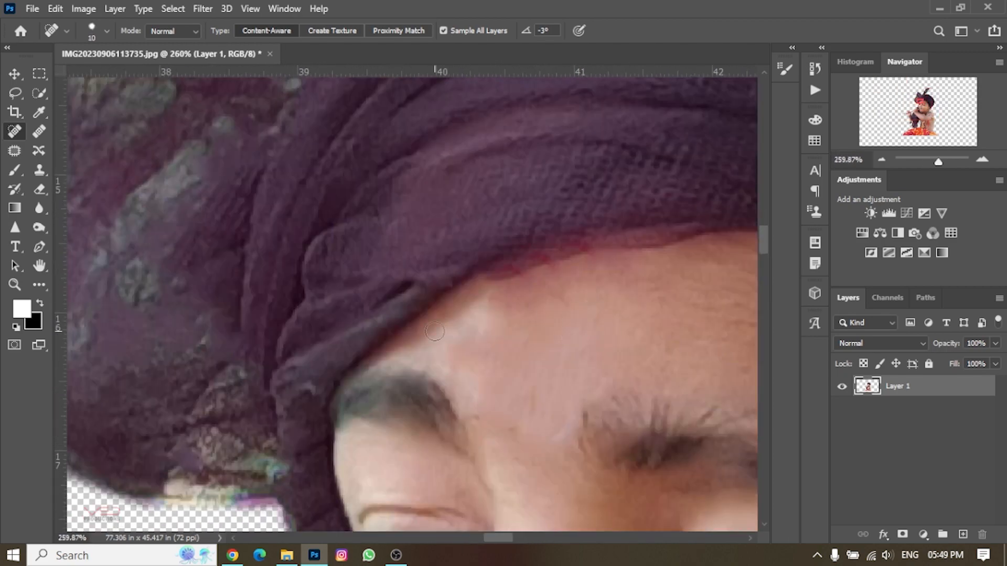
{"action": "scroll", "coordinate": [549, 373], "scroll_direction": "down", "scroll_amount": 8}
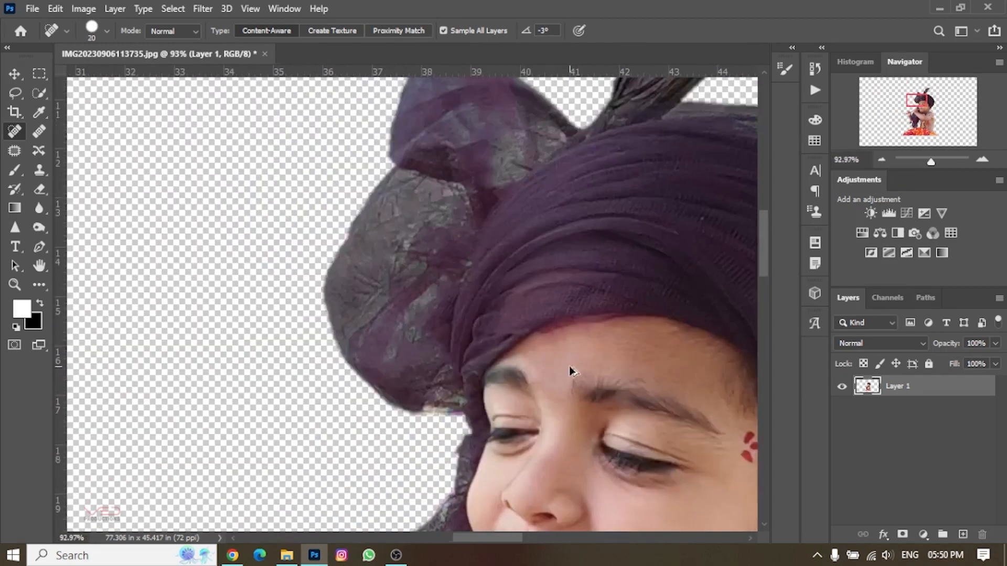
Step: Save the cutout as the Photoshop file IMG20230906113735.psd with Maximize Compatibility on
{"action": "key", "text": "ctrl+shift+s"}
{"action": "key", "text": "Return"}
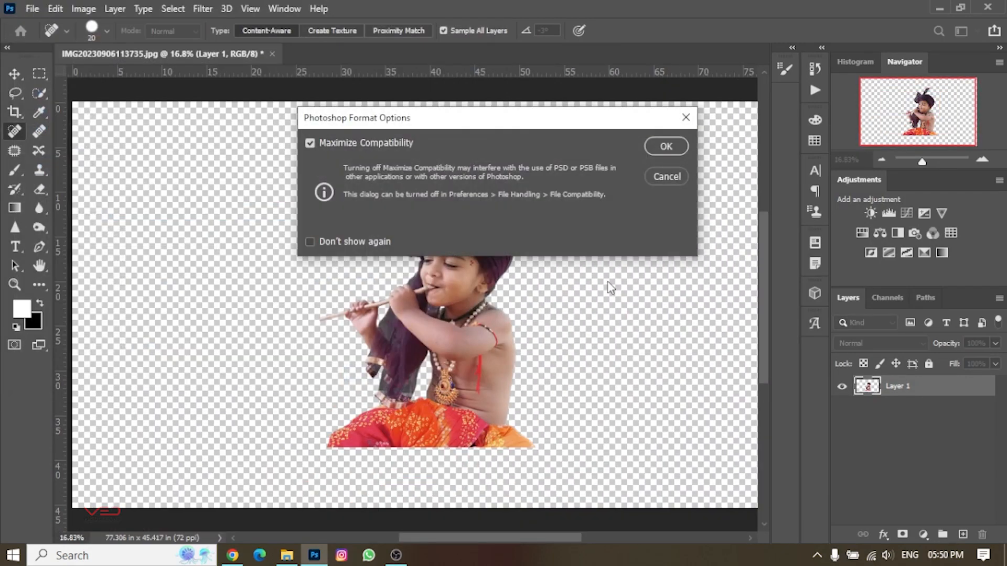
{"action": "key", "text": "Return"}
Step: Open the giant-tree landscape 528306e31369444bbd6554be224ff779.jpeg, unlock its background layer and copy it into the cutout document
{"action": "key", "text": "ctrl+o"}
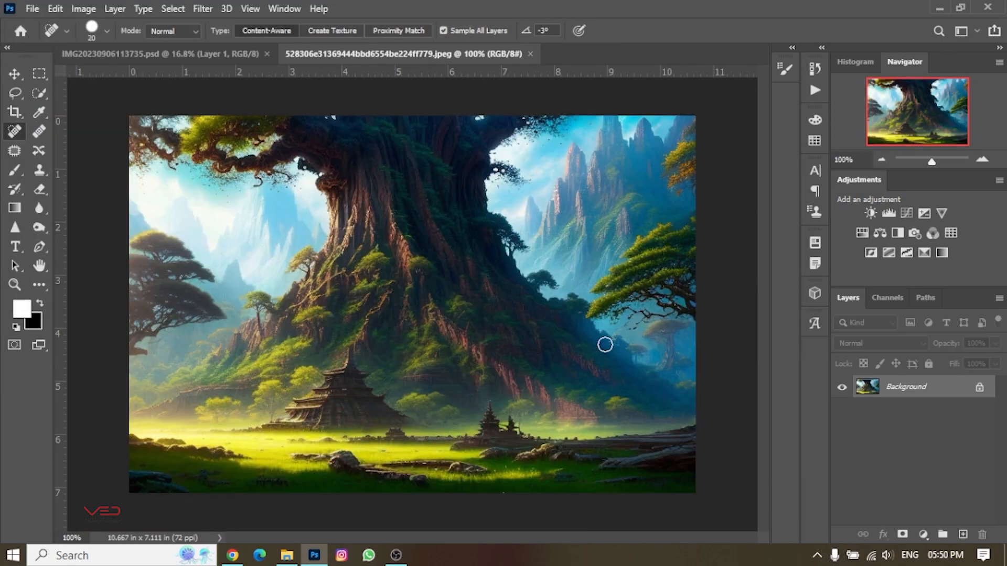
{"action": "left_click", "coordinate": [978, 387]}
{"action": "left_click", "coordinate": [16, 74]}
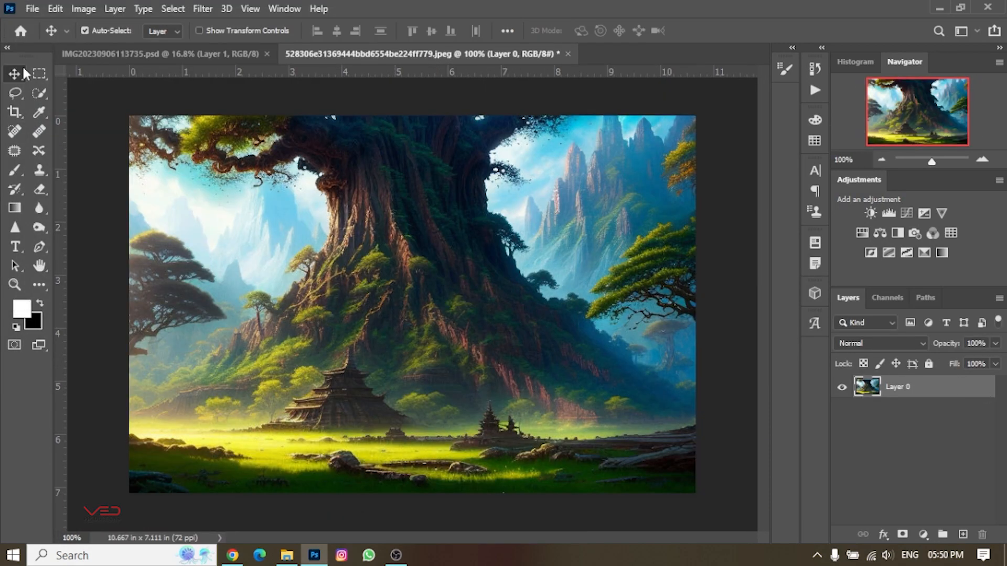
{"action": "left_click_drag", "start_coordinate": [450, 270], "coordinate": [627, 207]}
{"action": "scroll", "coordinate": [450, 273], "scroll_direction": "down", "scroll_amount": 3}
Step: Enlarge and position the landscape layer with Free Transform so that it covers the whole canvas
{"action": "key", "text": "ctrl+t"}
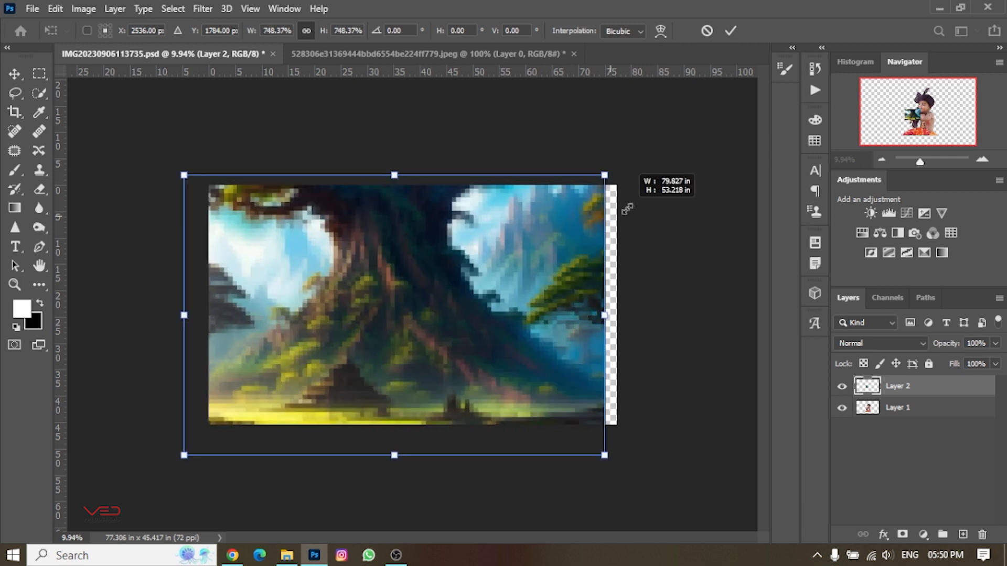
{"action": "left_click_drag", "start_coordinate": [489, 313], "coordinate": [512, 309]}
{"action": "mouse_move", "coordinate": [941, 343]}
{"action": "left_mouse_down"}
{"action": "mouse_move", "coordinate": [915, 346]}
{"action": "mouse_move", "coordinate": [944, 344]}
{"action": "left_mouse_up"}
{"action": "mouse_move", "coordinate": [631, 175]}
{"action": "left_mouse_down"}
{"action": "mouse_move", "coordinate": [619, 178]}
{"action": "mouse_move", "coordinate": [635, 172]}
{"action": "left_mouse_up"}
{"action": "left_click_drag", "start_coordinate": [485, 274], "coordinate": [489, 288]}
{"action": "left_click_drag", "start_coordinate": [636, 470], "coordinate": [617, 456]}
{"action": "key", "text": "Return"}
Step: Move the landscape layer below the child's layer
{"action": "left_click_drag", "start_coordinate": [897, 386], "coordinate": [898, 416]}
{"action": "scroll", "coordinate": [607, 378], "scroll_direction": "up", "scroll_amount": 4}
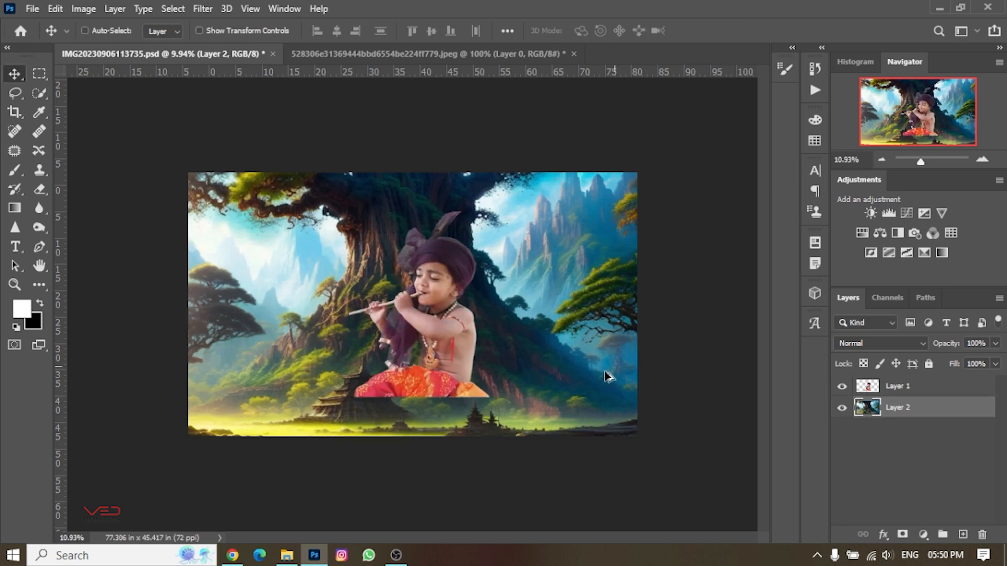
{"action": "scroll", "coordinate": [476, 305], "scroll_direction": "down", "scroll_amount": 2}
{"action": "key", "text": "ctrl+t"}
{"action": "key", "text": "Return"}
Step: Scale the child down to about 73.6% and place it on the ground right of the temple, at the canvas's lower edge
{"action": "left_click", "coordinate": [935, 386]}
{"action": "key", "text": "ctrl+t"}
{"action": "scroll", "coordinate": [476, 294], "scroll_direction": "up", "scroll_amount": 3}
{"action": "left_click_drag", "start_coordinate": [476, 294], "coordinate": [614, 364]}
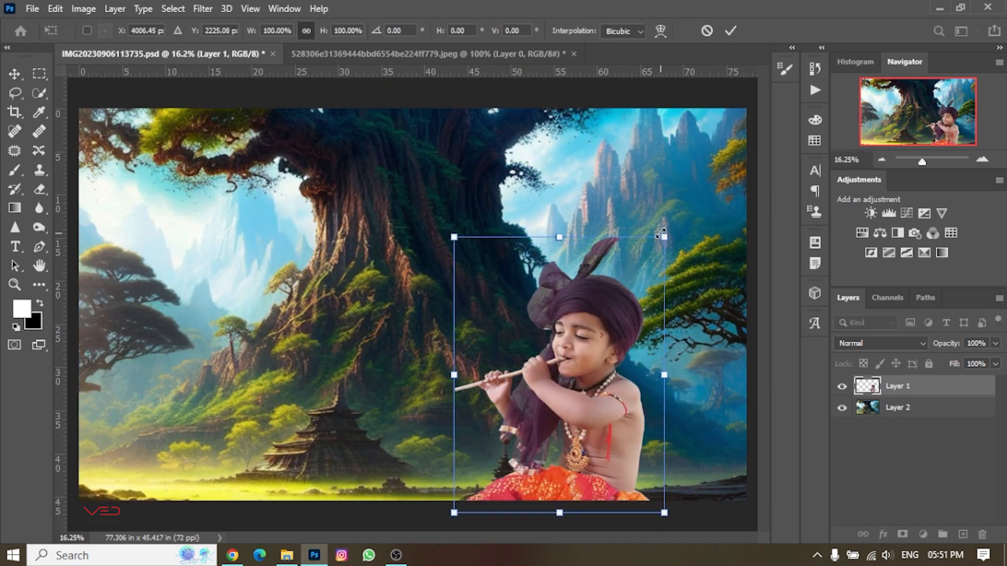
{"action": "left_click_drag", "start_coordinate": [664, 236], "coordinate": [647, 260]}
{"action": "left_click_drag", "start_coordinate": [582, 380], "coordinate": [546, 389]}
{"action": "left_click_drag", "start_coordinate": [611, 270], "coordinate": [602, 284], "text": "alt"}
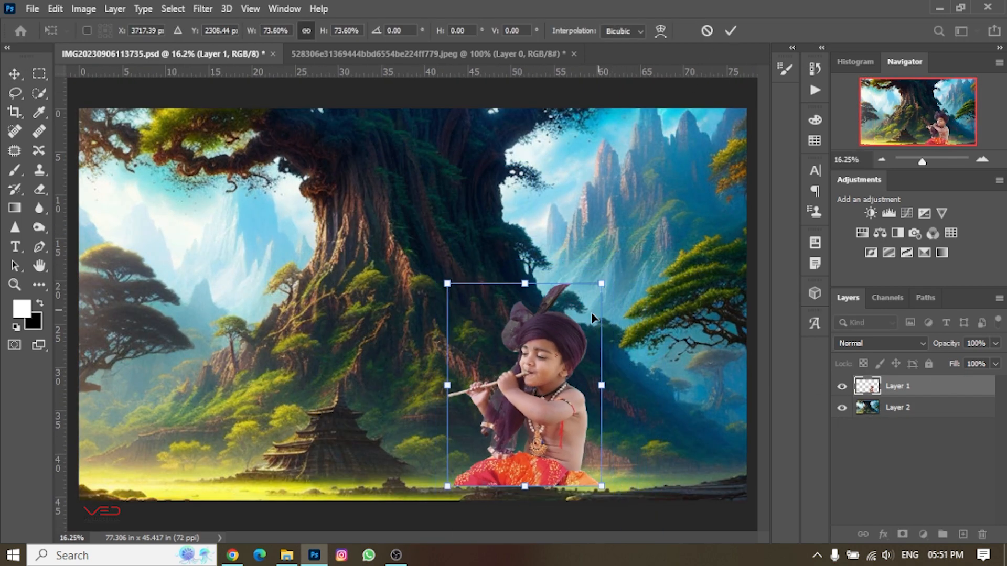
{"action": "mouse_move", "coordinate": [592, 318]}
{"action": "left_mouse_down"}
{"action": "mouse_move", "coordinate": [589, 338]}
{"action": "mouse_move", "coordinate": [599, 301]}
{"action": "left_mouse_up"}
{"action": "left_click", "coordinate": [730, 30]}
Step: Rename the child's layer to Subject
{"action": "scroll", "coordinate": [439, 304], "scroll_direction": "down", "scroll_amount": 1}
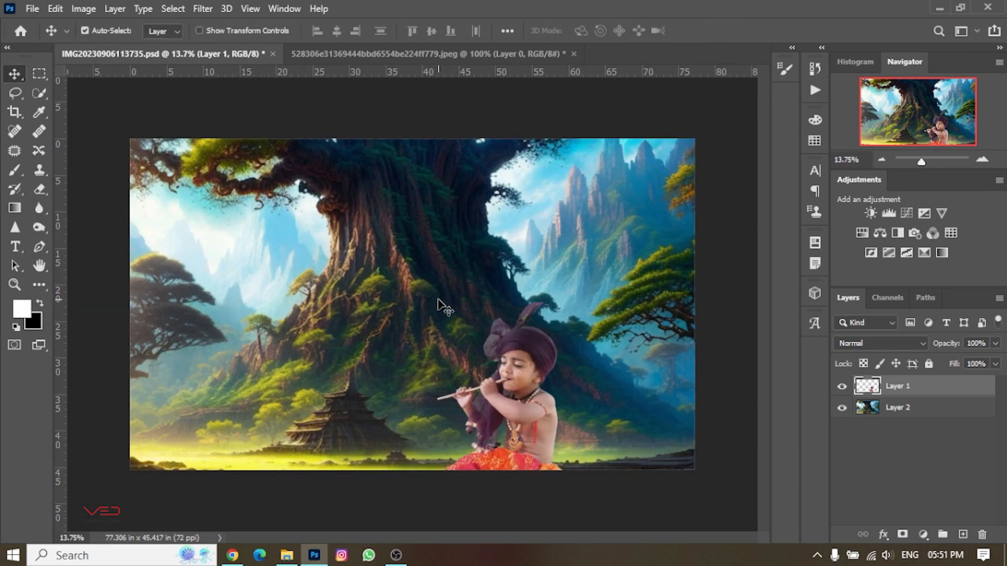
{"action": "scroll", "coordinate": [440, 304], "scroll_direction": "up", "scroll_amount": 3}
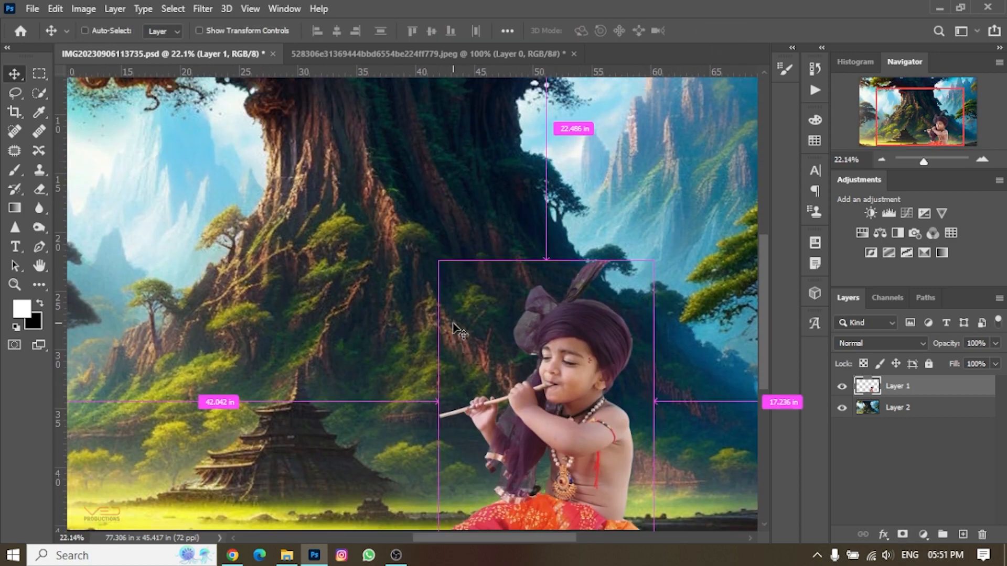
{"action": "scroll", "coordinate": [495, 307], "scroll_direction": "down", "scroll_amount": 1}
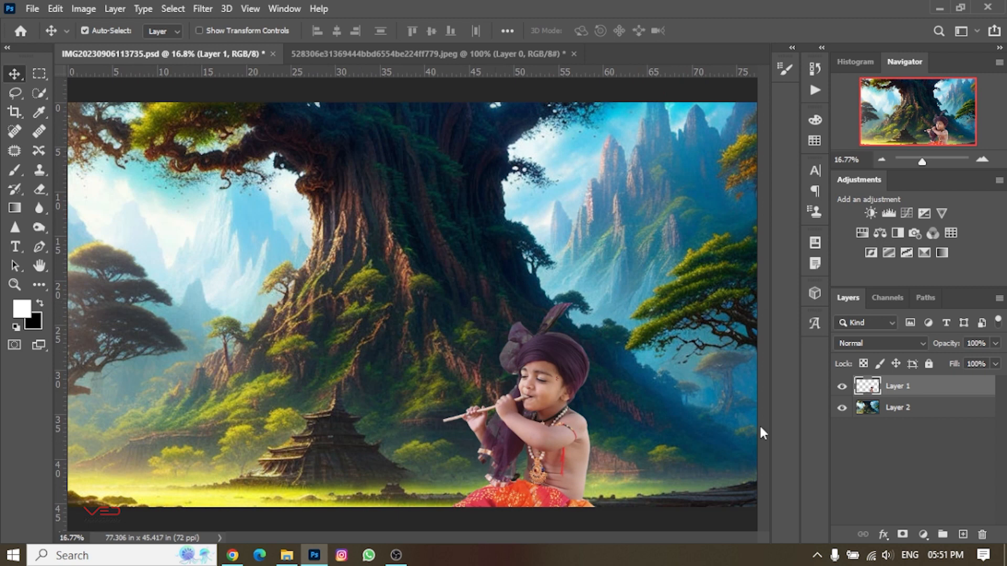
{"action": "left_click", "coordinate": [947, 445]}
{"action": "double_click", "coordinate": [897, 387]}
{"action": "type", "text": "Subject"}
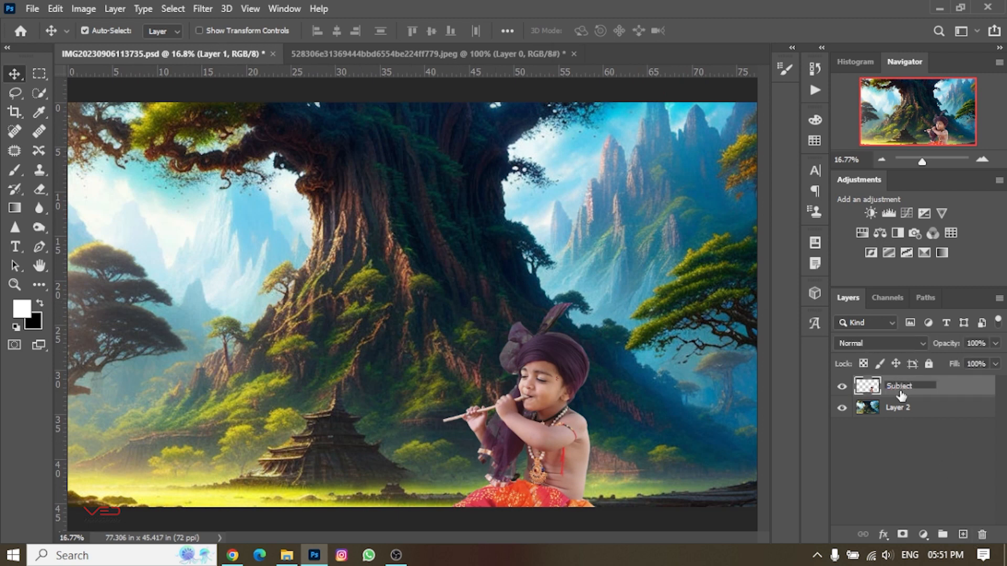
Step: Add two empty layers above Subject, naming the upper one highlights and the lower one shadows
{"action": "left_click", "coordinate": [963, 534]}
{"action": "left_click", "coordinate": [962, 533]}
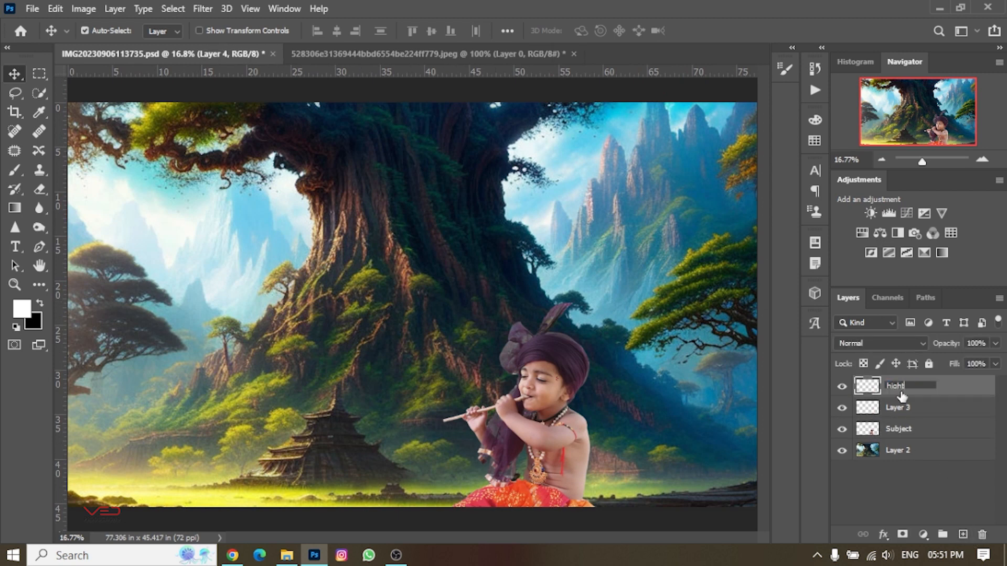
{"action": "double_click", "coordinate": [912, 406]}
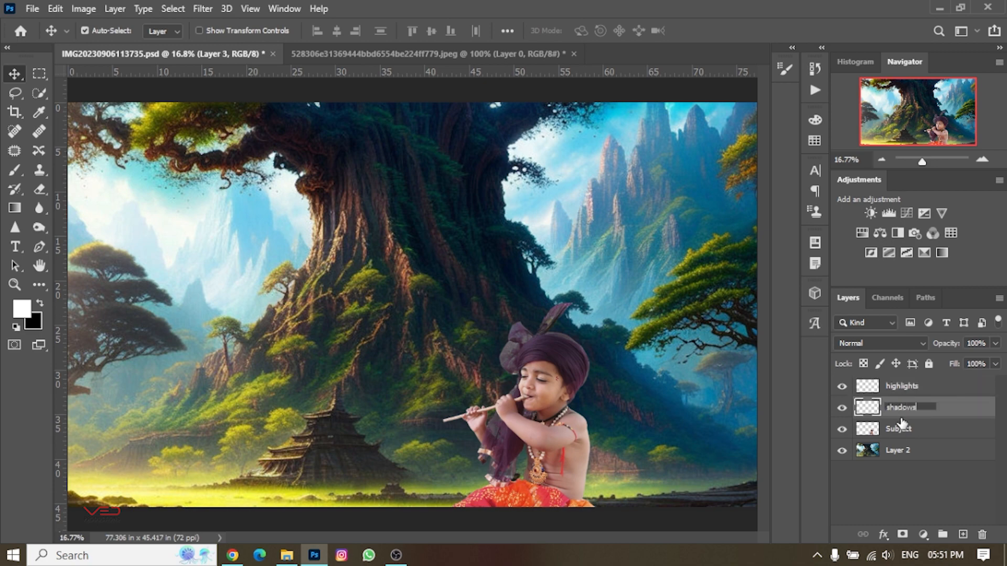
{"action": "left_click", "coordinate": [931, 496]}
Step: Prepare a Soft Round brush with 0% hardness and size 800 on the highlights layer
{"action": "left_click", "coordinate": [918, 390]}
{"action": "key", "text": "b"}
{"action": "left_click", "coordinate": [98, 31]}
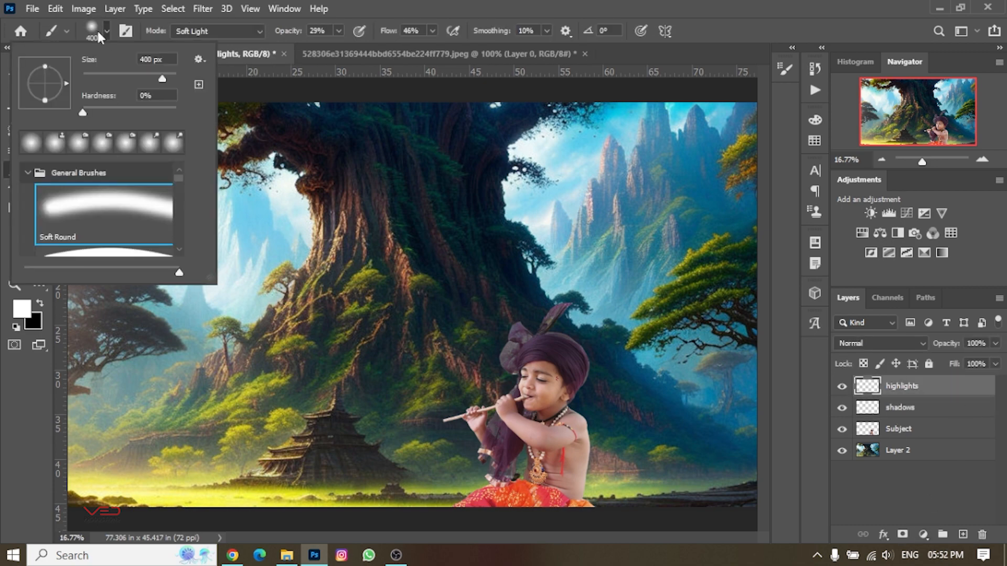
{"action": "left_click", "coordinate": [126, 30]}
{"action": "left_click", "coordinate": [744, 64]}
{"action": "left_click", "coordinate": [126, 30]}
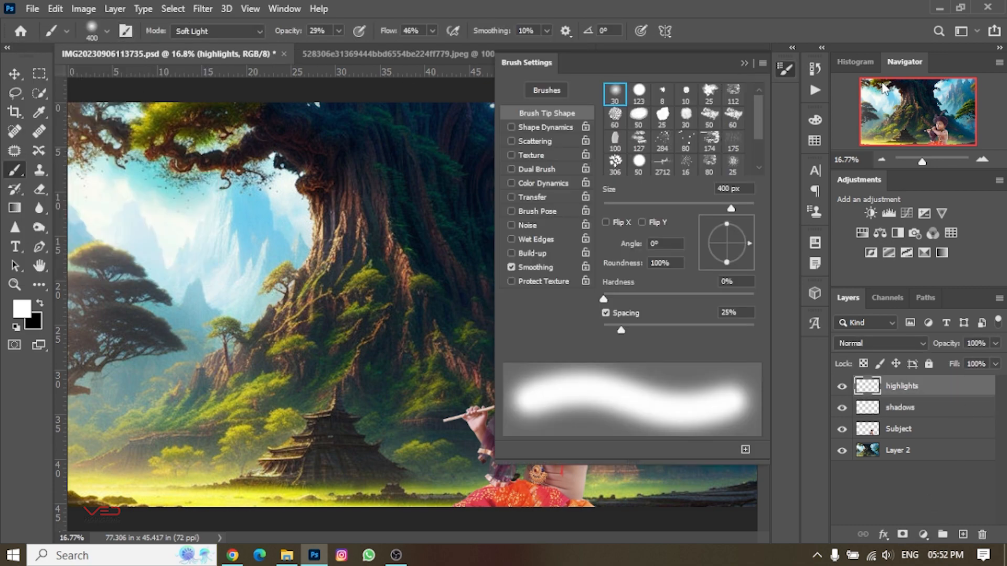
{"action": "left_click", "coordinate": [617, 94]}
{"action": "left_click", "coordinate": [744, 64]}
{"action": "key", "text": "bracketright"}
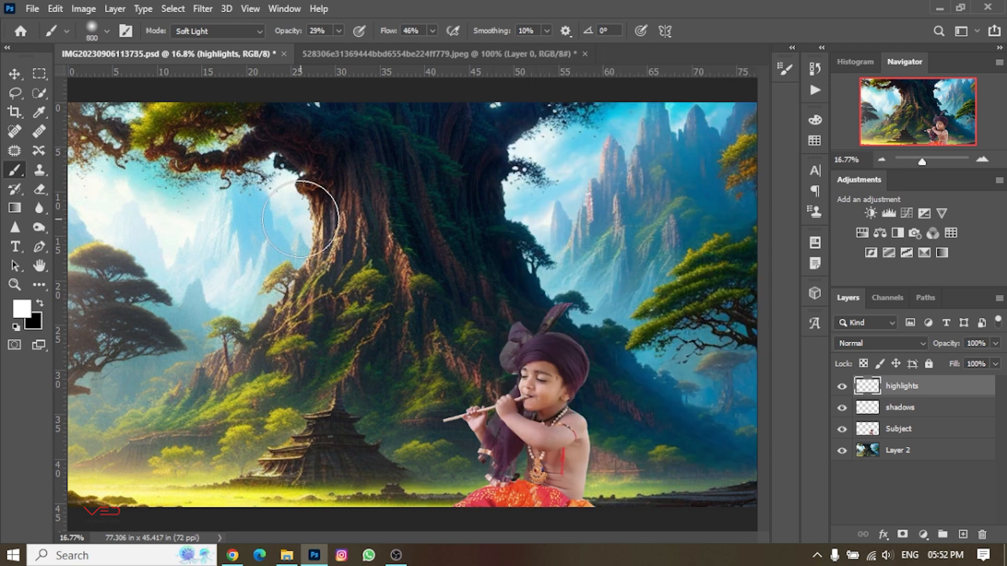
Step: Set the brush's opacity and flow to 100% and its mode to Normal
{"action": "left_click_drag", "start_coordinate": [294, 37], "coordinate": [323, 38]}
{"action": "left_click", "coordinate": [217, 31]}
{"action": "left_click", "coordinate": [206, 45]}
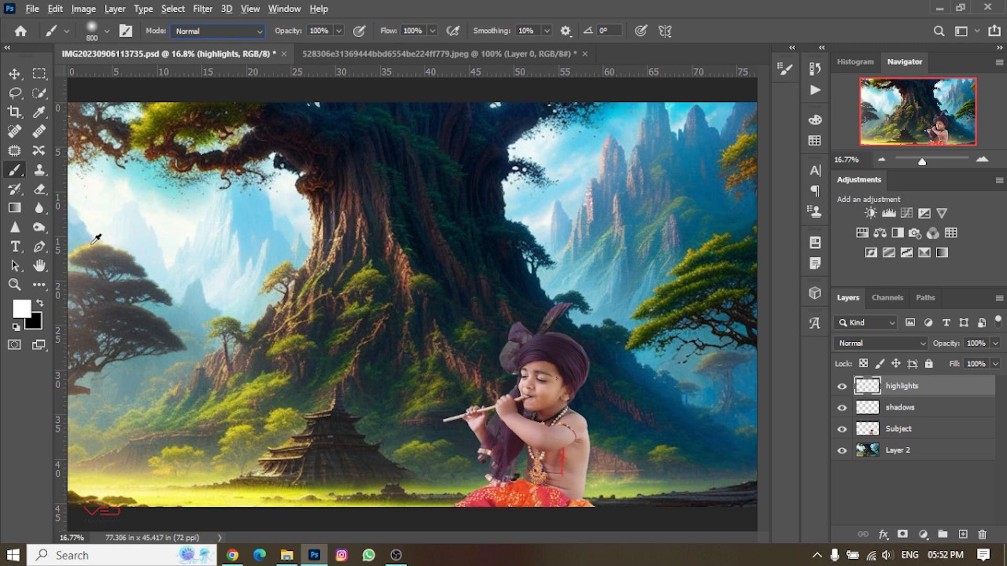
Step: Paint a pale yellow highlight over the turban's front with a size 175 brush and set the highlights layer to Soft Light
{"action": "scroll", "coordinate": [531, 380], "scroll_direction": "up", "scroll_amount": 6}
{"action": "key", "text": "bracketleft"}
{"action": "key", "text": "bracketleft"}
{"action": "key", "text": "bracketleft"}
{"action": "key", "text": "bracketleft"}
{"action": "key", "text": "bracketleft"}
{"action": "key", "text": "bracketleft"}
{"action": "key", "text": "bracketleft"}
{"action": "key", "text": "bracketleft"}
{"action": "key", "text": "bracketleft"}
{"action": "key", "text": "bracketleft"}
{"action": "scroll", "coordinate": [527, 378], "scroll_direction": "up", "scroll_amount": 5}
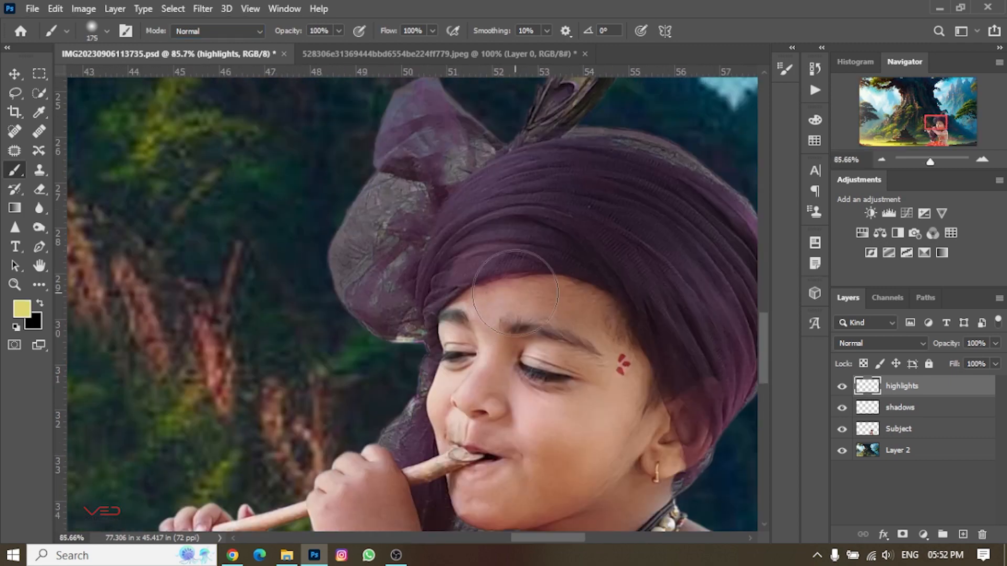
{"action": "left_click_drag", "start_coordinate": [472, 299], "coordinate": [561, 192]}
{"action": "left_click", "coordinate": [881, 343]}
{"action": "left_click", "coordinate": [881, 367]}
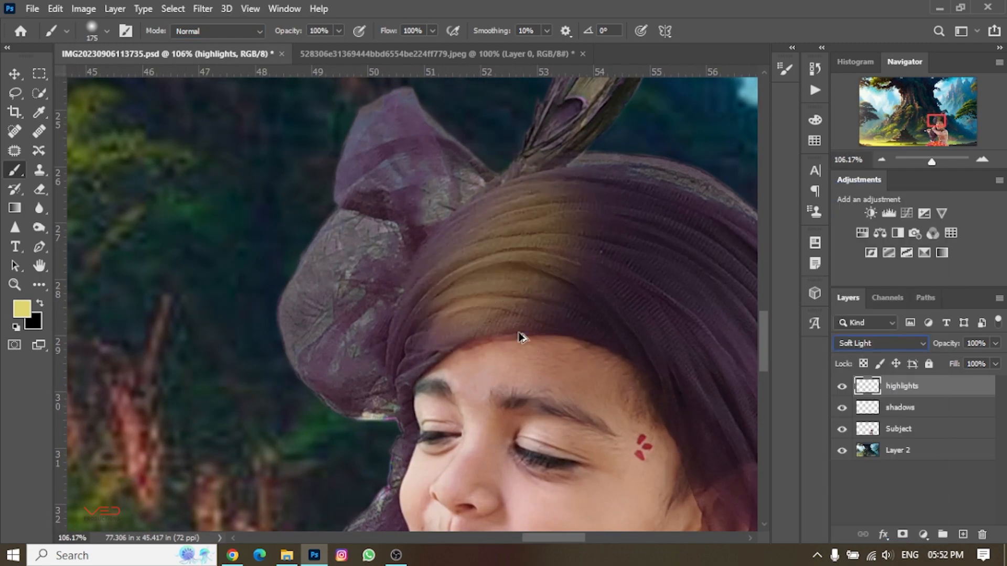
Step: Move the highlights layer below shadows and clip it to the Subject layer
{"action": "scroll", "coordinate": [524, 341], "scroll_direction": "down", "scroll_amount": 4}
{"action": "scroll", "coordinate": [539, 304], "scroll_direction": "up", "scroll_amount": 5}
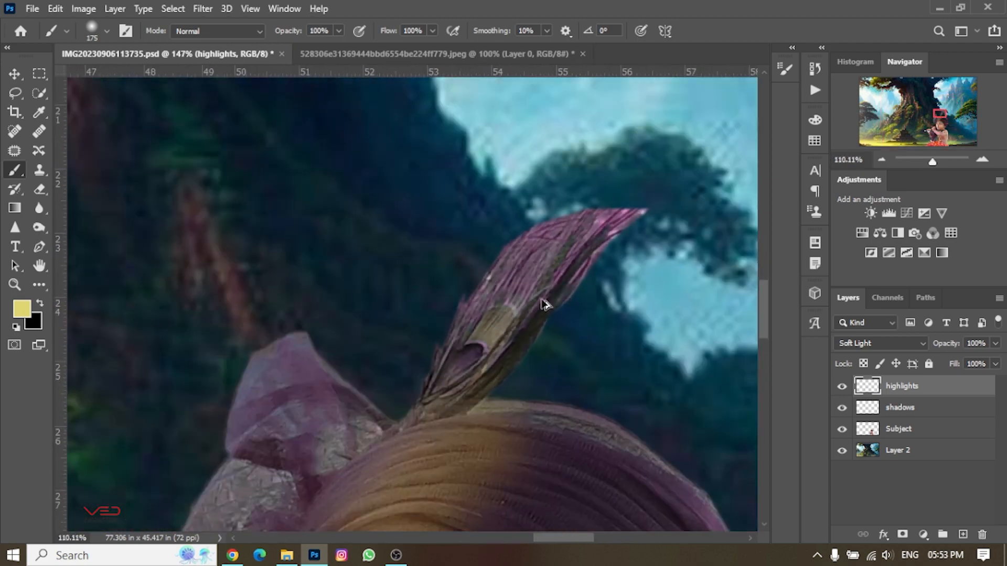
{"action": "left_click_drag", "start_coordinate": [912, 386], "coordinate": [932, 412]}
{"action": "right_click", "coordinate": [936, 410]}
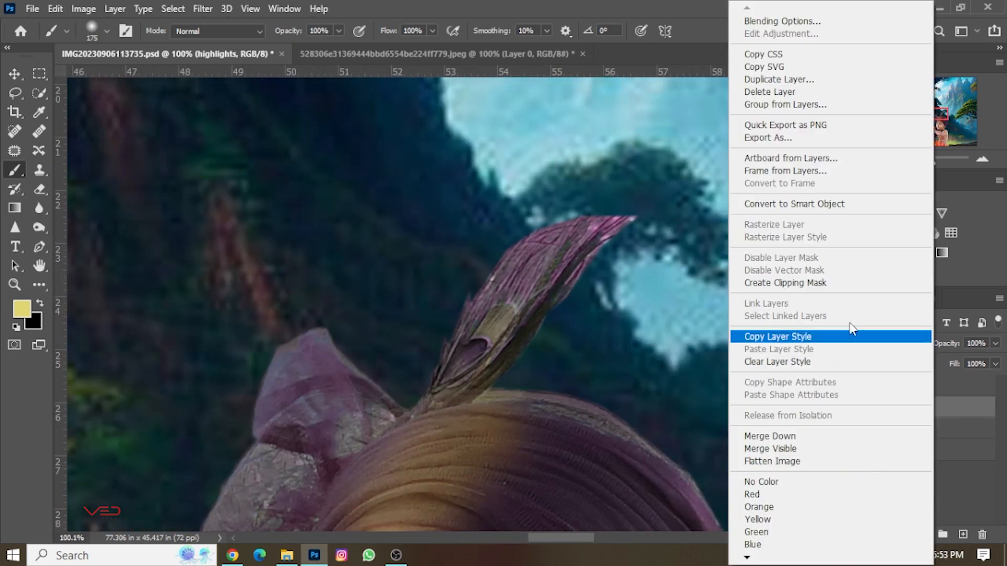
{"action": "left_click", "coordinate": [821, 282]}
Step: Paint pale yellow highlights along the peacock feather's front edge and the turban bow's outer edge with a size 70 brush
{"action": "scroll", "coordinate": [461, 378], "scroll_direction": "up", "scroll_amount": 3}
{"action": "scroll", "coordinate": [472, 379], "scroll_direction": "down", "scroll_amount": 3}
{"action": "key", "text": "bracketleft"}
{"action": "key", "text": "bracketleft"}
{"action": "key", "text": "bracketleft"}
{"action": "key", "text": "bracketleft"}
{"action": "key", "text": "bracketleft"}
{"action": "key", "text": "bracketleft"}
{"action": "mouse_move", "coordinate": [428, 383]}
{"action": "left_mouse_down"}
{"action": "mouse_move", "coordinate": [462, 351]}
{"action": "mouse_move", "coordinate": [519, 352]}
{"action": "mouse_move", "coordinate": [475, 302]}
{"action": "left_mouse_up"}
{"action": "key", "text": "ctrl+z"}
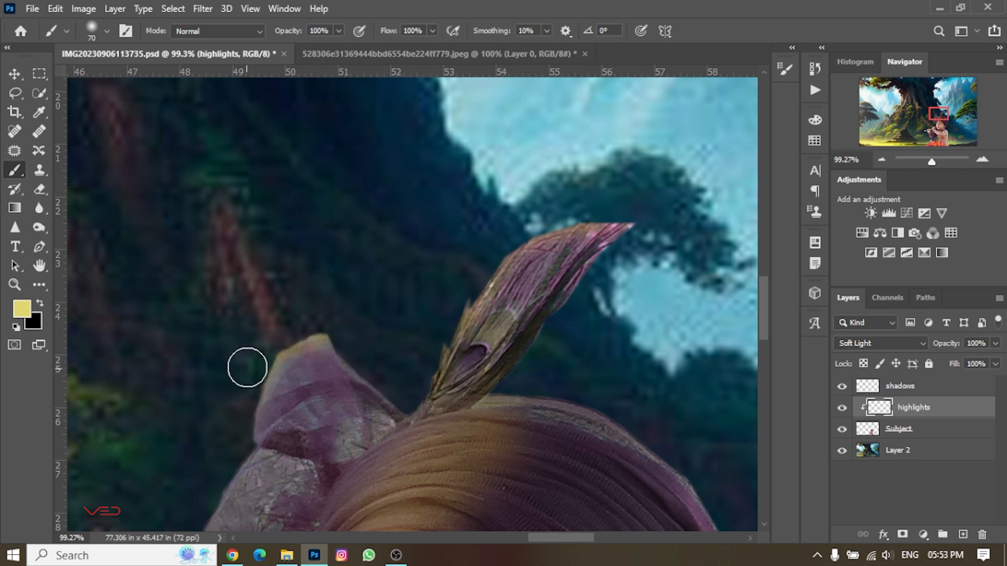
Step: Add size 70 highlight strokes over the turban's front folds and its upper rim beside the feather
{"action": "scroll", "coordinate": [247, 367], "scroll_direction": "down", "scroll_amount": 5}
{"action": "left_click_drag", "start_coordinate": [344, 370], "coordinate": [446, 336]}
{"action": "scroll", "coordinate": [439, 326], "scroll_direction": "down", "scroll_amount": 1}
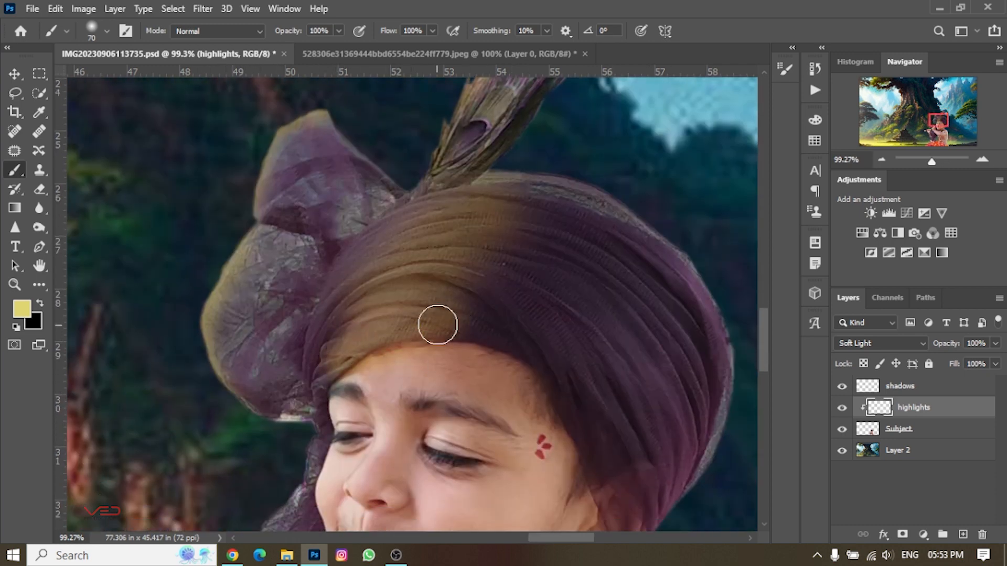
{"action": "key", "text": "ctrl+z"}
{"action": "left_click_drag", "start_coordinate": [336, 350], "coordinate": [434, 292]}
{"action": "left_click_drag", "start_coordinate": [460, 236], "coordinate": [389, 235]}
{"action": "left_click_drag", "start_coordinate": [498, 175], "coordinate": [613, 200]}
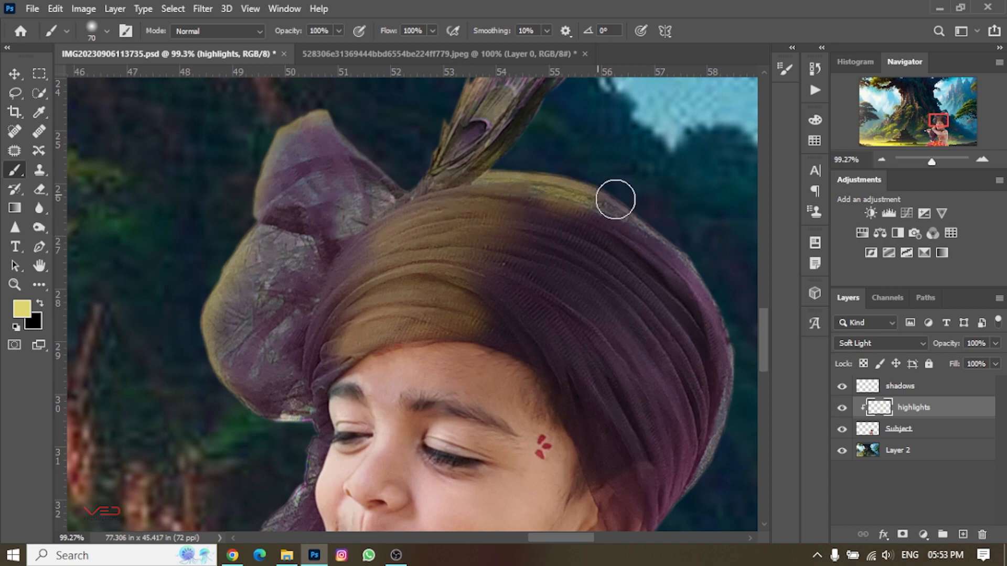
{"action": "key", "text": "ctrl+z"}
{"action": "left_click_drag", "start_coordinate": [519, 200], "coordinate": [529, 231]}
Step: Paint highlights along the scarf's outer edge beside the face and over the knuckles and fingers with a size 45 brush
{"action": "scroll", "coordinate": [467, 288], "scroll_direction": "down", "scroll_amount": 6}
{"action": "scroll", "coordinate": [401, 378], "scroll_direction": "up", "scroll_amount": 8}
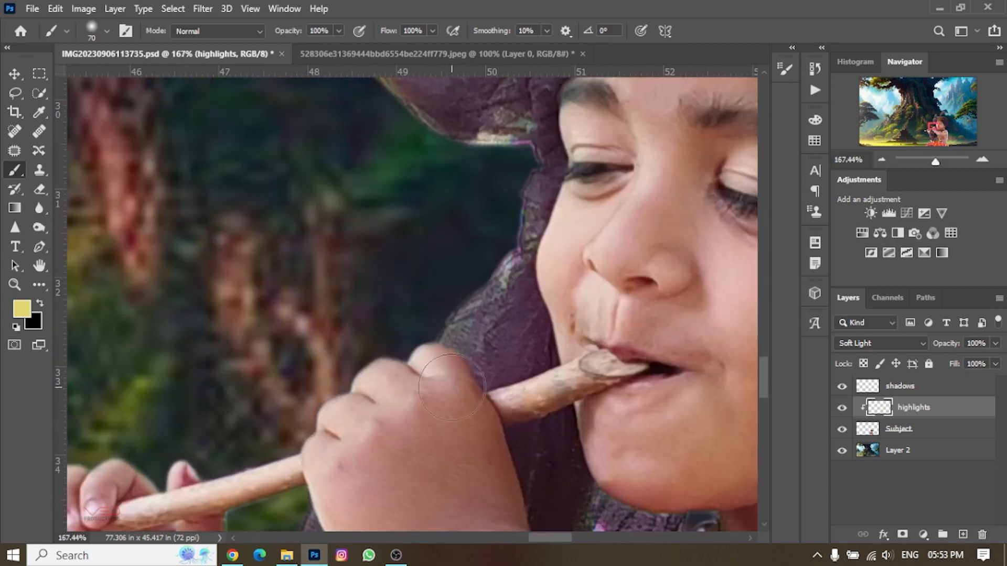
{"action": "scroll", "coordinate": [572, 318], "scroll_direction": "up", "scroll_amount": 3}
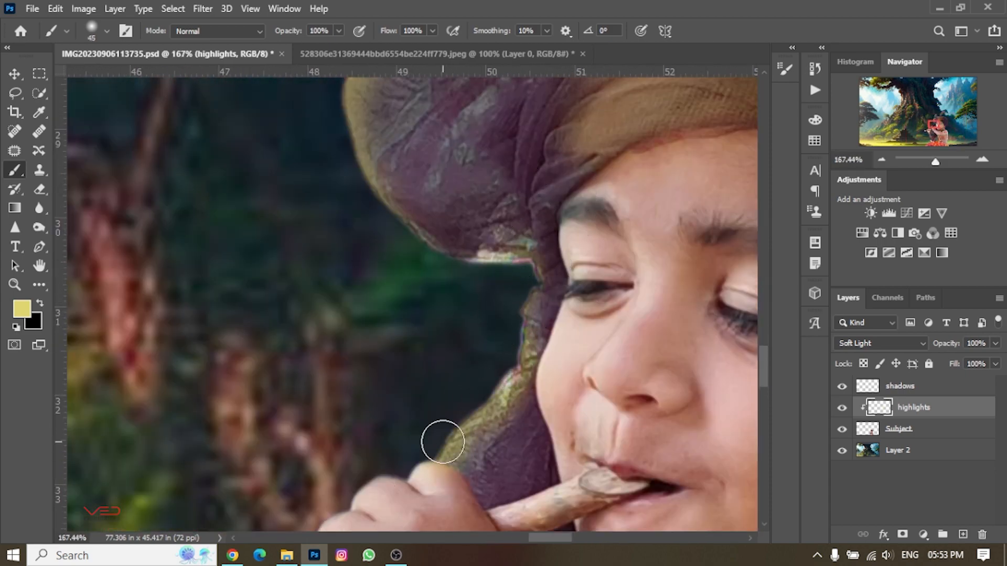
{"action": "scroll", "coordinate": [271, 426], "scroll_direction": "down", "scroll_amount": 3}
{"action": "scroll", "coordinate": [315, 420], "scroll_direction": "down", "scroll_amount": 4}
{"action": "scroll", "coordinate": [430, 396], "scroll_direction": "up", "scroll_amount": 3}
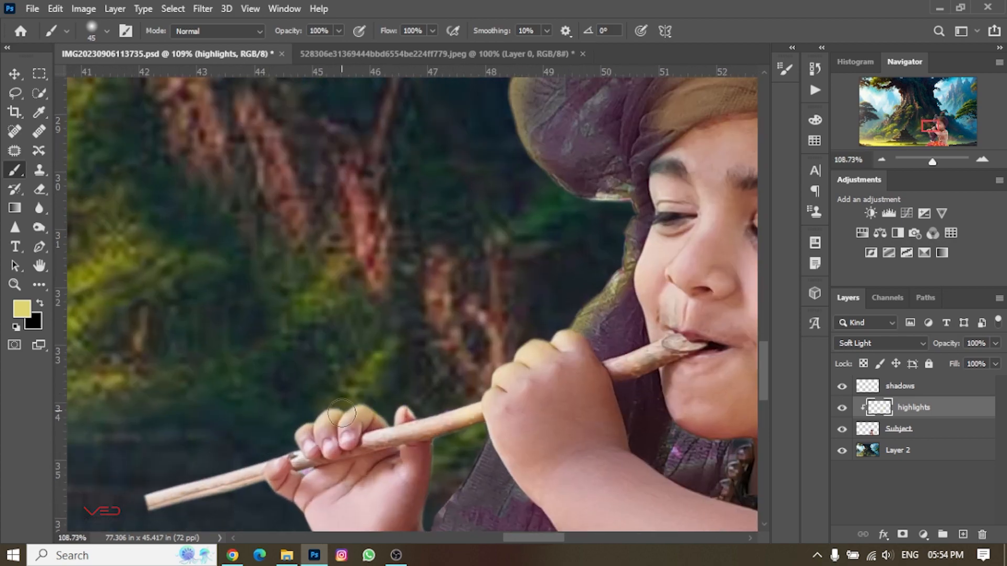
{"action": "scroll", "coordinate": [422, 405], "scroll_direction": "down", "scroll_amount": 3}
{"action": "scroll", "coordinate": [498, 374], "scroll_direction": "up", "scroll_amount": 3}
{"action": "scroll", "coordinate": [558, 408], "scroll_direction": "down", "scroll_amount": 3}
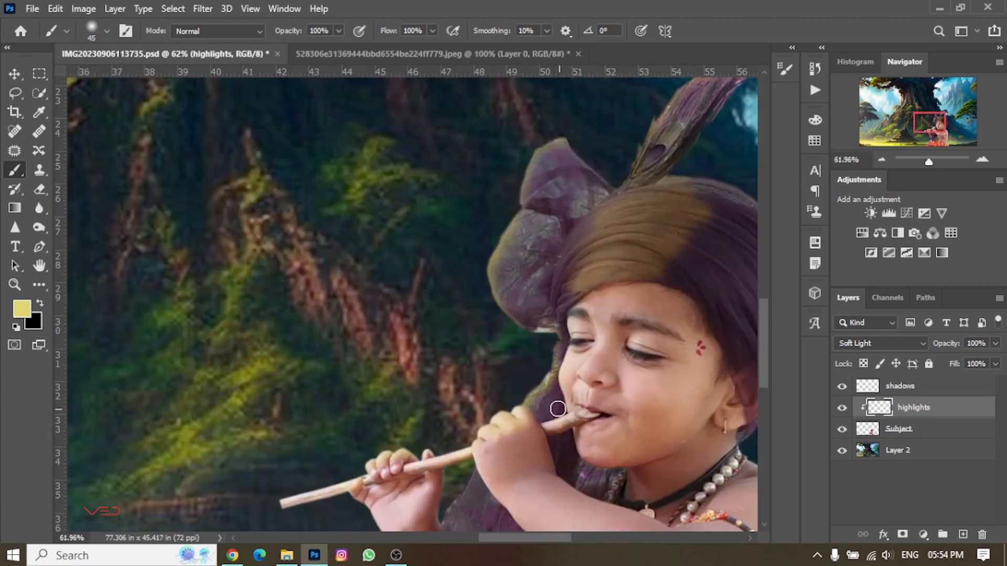
Step: Paint a soft highlight down the bridge of the child's nose with a smaller brush
{"action": "scroll", "coordinate": [554, 449], "scroll_direction": "down", "scroll_amount": 3}
{"action": "scroll", "coordinate": [583, 433], "scroll_direction": "up", "scroll_amount": 6}
{"action": "scroll", "coordinate": [563, 335], "scroll_direction": "down", "scroll_amount": 1}
{"action": "key", "text": "bracketleft"}
{"action": "key", "text": "bracketleft"}
{"action": "key", "text": "bracketleft"}
{"action": "key", "text": "bracketleft"}
{"action": "key", "text": "bracketleft"}
{"action": "key", "text": "bracketleft"}
{"action": "key", "text": "bracketleft"}
{"action": "key", "text": "bracketleft"}
{"action": "key", "text": "bracketleft"}
{"action": "key", "text": "bracketleft"}
{"action": "key", "text": "bracketleft"}
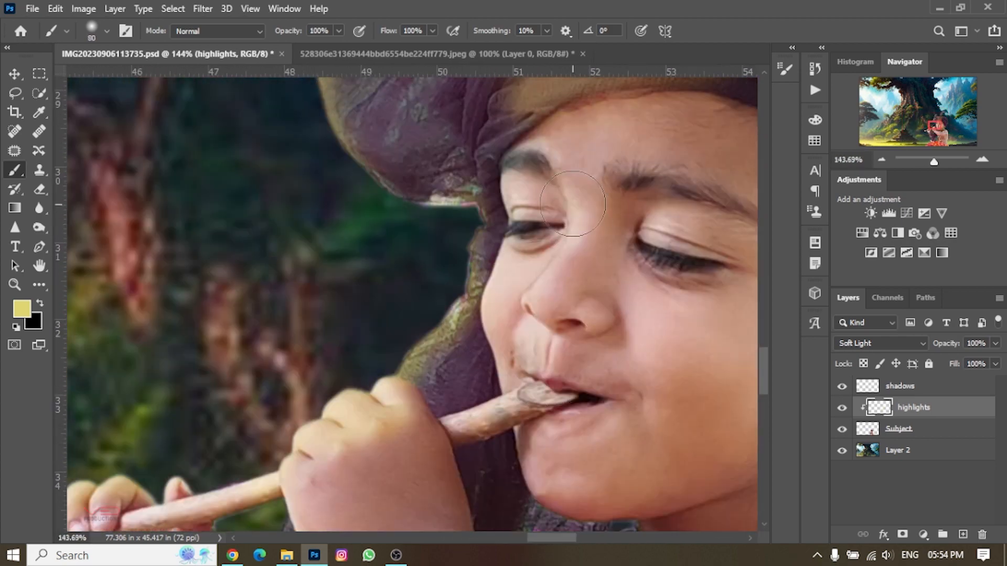
{"action": "left_click_drag", "start_coordinate": [572, 219], "coordinate": [508, 306]}
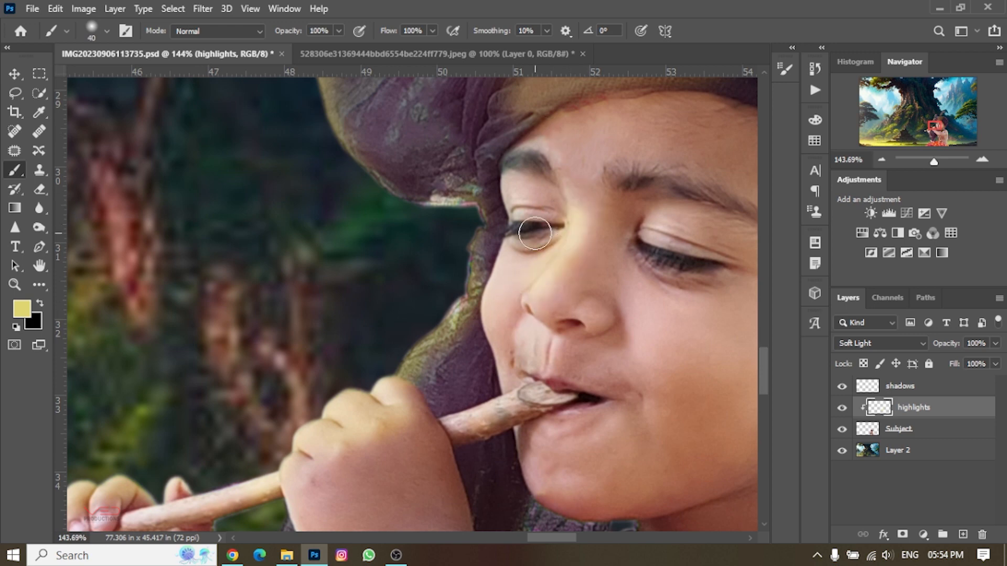
{"action": "left_click_drag", "start_coordinate": [536, 167], "coordinate": [516, 225]}
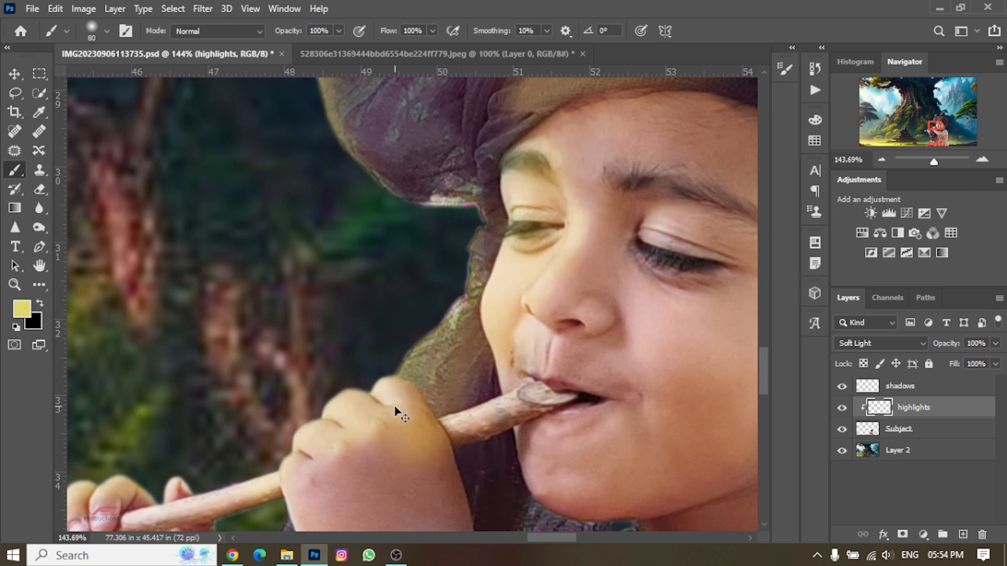
{"action": "left_click_drag", "start_coordinate": [300, 476], "coordinate": [313, 477]}
{"action": "left_click", "coordinate": [422, 399]}
{"action": "mouse_move", "coordinate": [475, 251]}
{"action": "left_mouse_down"}
{"action": "mouse_move", "coordinate": [475, 178]}
{"action": "mouse_move", "coordinate": [454, 235]}
{"action": "left_mouse_up"}
{"action": "key", "text": "ctrl+z"}
{"action": "key", "text": "ctrl+z"}
{"action": "key", "text": "ctrl+z"}
{"action": "key", "text": "ctrl+z"}
{"action": "key", "text": "ctrl+z"}
Step: Paint highlights over the back of the hand nearest the mouth and, with a size 35 brush, along the narrow cheek and upper lip
{"action": "left_click_drag", "start_coordinate": [320, 472], "coordinate": [405, 404]}
{"action": "scroll", "coordinate": [523, 318], "scroll_direction": "up", "scroll_amount": 8}
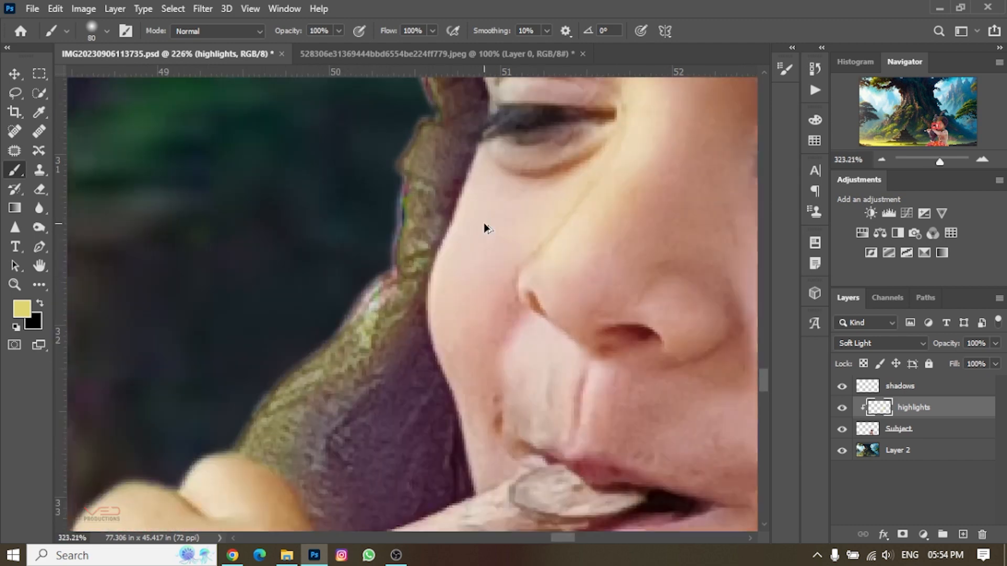
{"action": "scroll", "coordinate": [485, 227], "scroll_direction": "down", "scroll_amount": 1}
{"action": "key", "text": "bracketleft"}
{"action": "key", "text": "bracketleft"}
{"action": "key", "text": "bracketleft"}
{"action": "key", "text": "bracketleft"}
{"action": "key", "text": "bracketleft"}
{"action": "key", "text": "bracketleft"}
{"action": "mouse_move", "coordinate": [508, 222]}
{"action": "left_mouse_down"}
{"action": "mouse_move", "coordinate": [467, 281]}
{"action": "mouse_move", "coordinate": [461, 346]}
{"action": "left_mouse_up"}
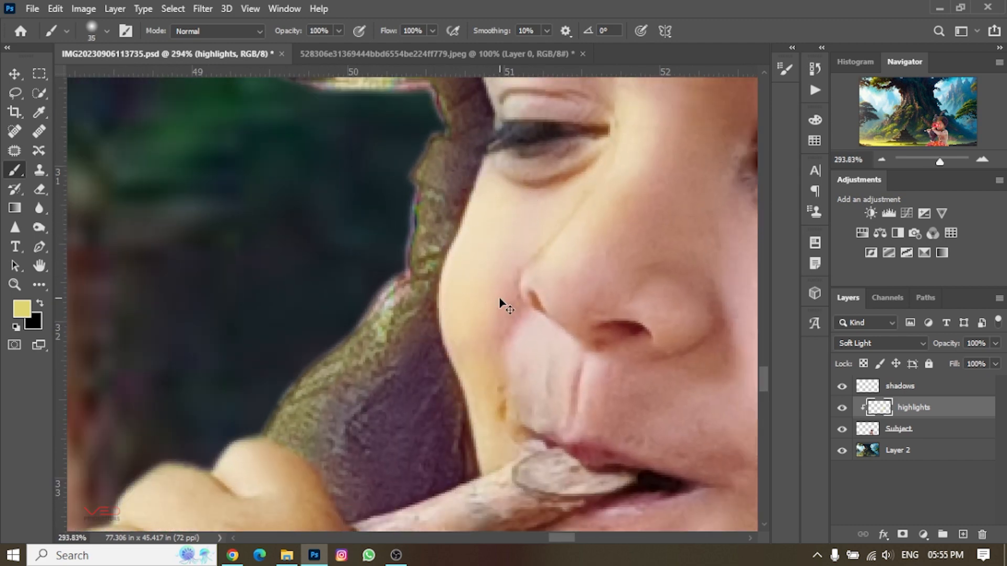
{"action": "mouse_move", "coordinate": [487, 421]}
{"action": "left_mouse_down"}
{"action": "mouse_move", "coordinate": [518, 380]}
{"action": "mouse_move", "coordinate": [563, 359]}
{"action": "left_mouse_up"}
Step: Paint size 35 highlights over the eyelid, eyebrow and inner eye corner on the flute side of the face
{"action": "scroll", "coordinate": [592, 270], "scroll_direction": "up", "scroll_amount": 4}
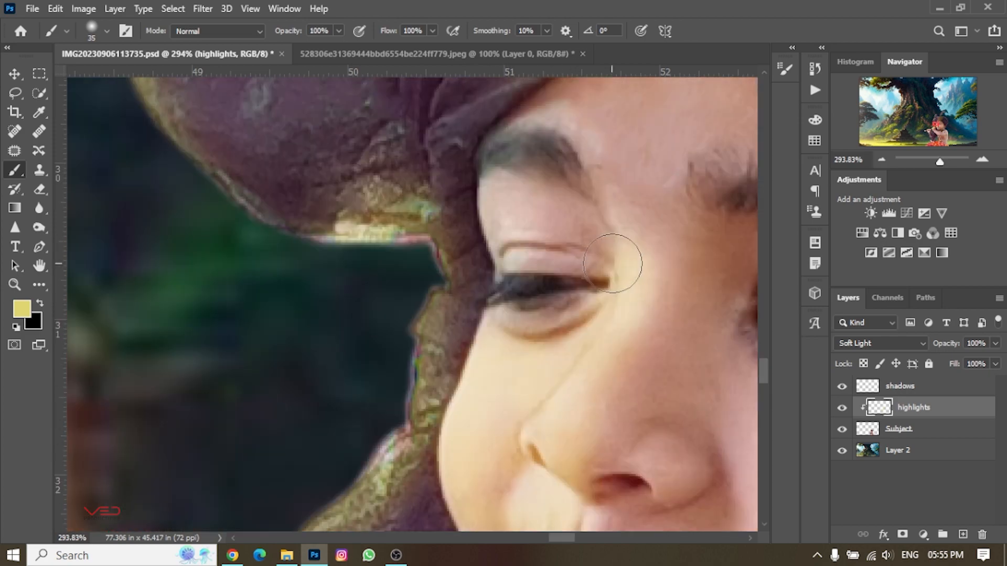
{"action": "mouse_move", "coordinate": [624, 272]}
{"action": "left_mouse_down"}
{"action": "mouse_move", "coordinate": [592, 237]}
{"action": "mouse_move", "coordinate": [616, 321]}
{"action": "left_mouse_up"}
{"action": "key", "text": "ctrl+z"}
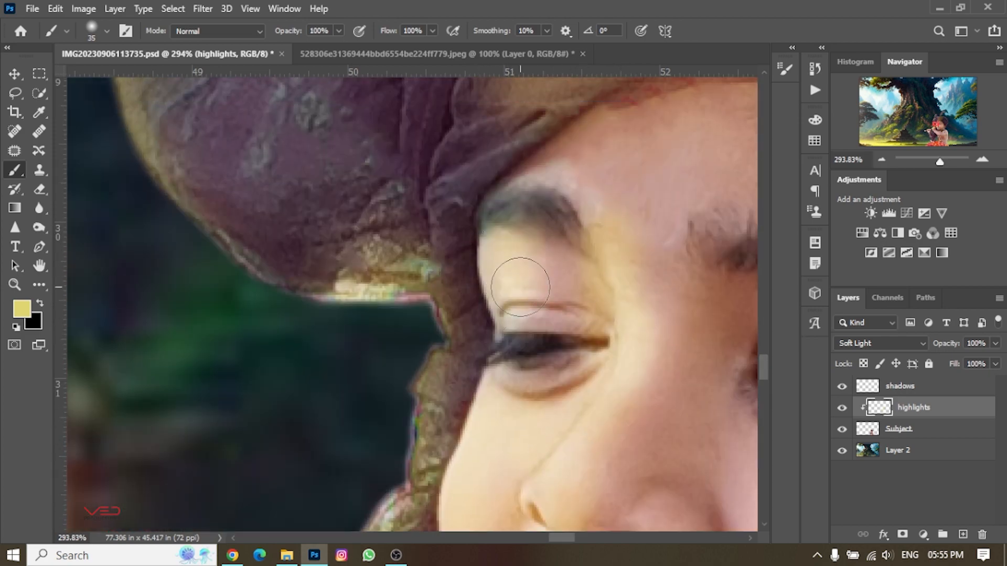
{"action": "mouse_move", "coordinate": [520, 287]}
{"action": "left_mouse_down"}
{"action": "mouse_move", "coordinate": [555, 357]}
{"action": "mouse_move", "coordinate": [593, 355]}
{"action": "left_mouse_up"}
{"action": "scroll", "coordinate": [462, 467], "scroll_direction": "down", "scroll_amount": 5}
{"action": "scroll", "coordinate": [556, 344], "scroll_direction": "up", "scroll_amount": 5}
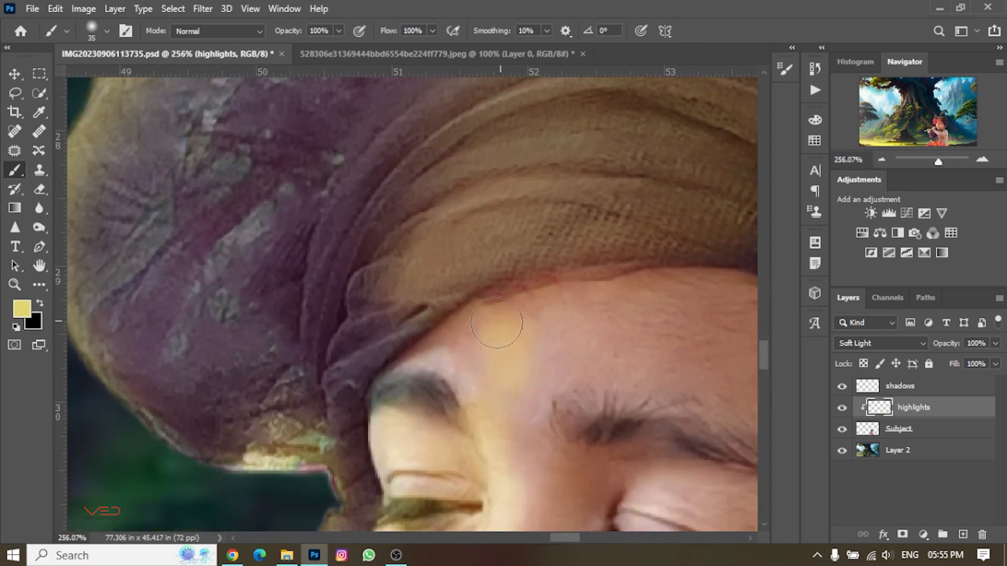
{"action": "key", "text": "ctrl+z"}
{"action": "left_click_drag", "start_coordinate": [411, 377], "coordinate": [488, 393]}
{"action": "scroll", "coordinate": [477, 460], "scroll_direction": "down", "scroll_amount": 5}
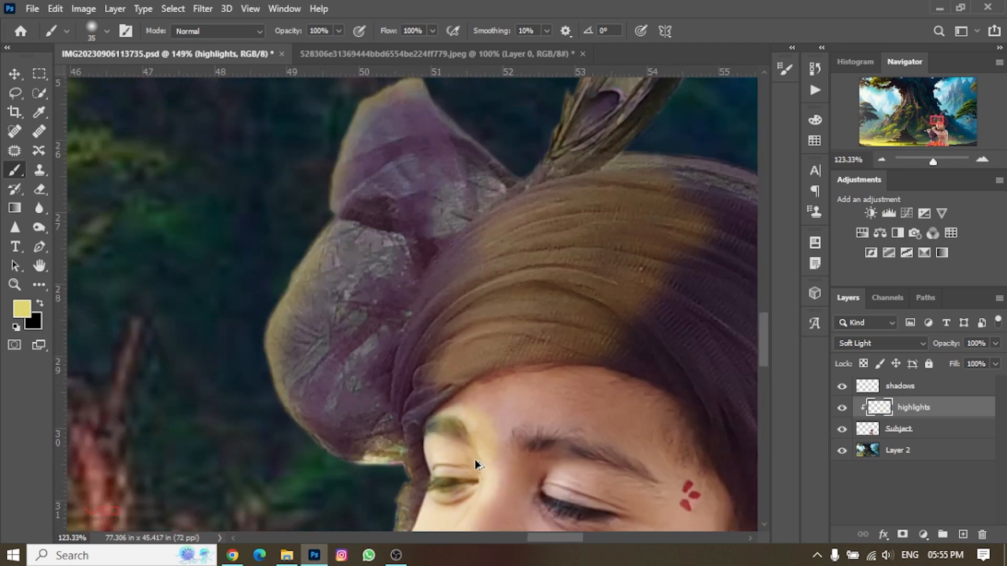
Step: Paint a warm yellow highlight on the wide cheek below the other eye with a size 60 brush
{"action": "scroll", "coordinate": [485, 454], "scroll_direction": "down", "scroll_amount": 3}
{"action": "scroll", "coordinate": [496, 447], "scroll_direction": "up", "scroll_amount": 2}
{"action": "key", "text": "bracketright"}
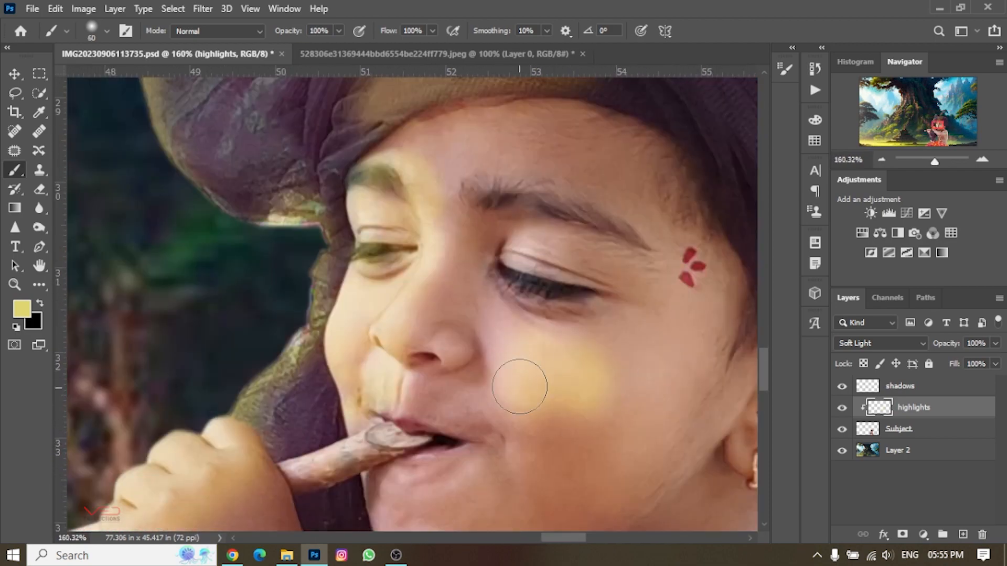
{"action": "mouse_move", "coordinate": [519, 387]}
{"action": "left_mouse_down"}
{"action": "mouse_move", "coordinate": [596, 353]}
{"action": "mouse_move", "coordinate": [603, 389]}
{"action": "left_mouse_up"}
{"action": "scroll", "coordinate": [603, 389], "scroll_direction": "down", "scroll_amount": 3}
{"action": "scroll", "coordinate": [435, 420], "scroll_direction": "left", "scroll_amount": 2}
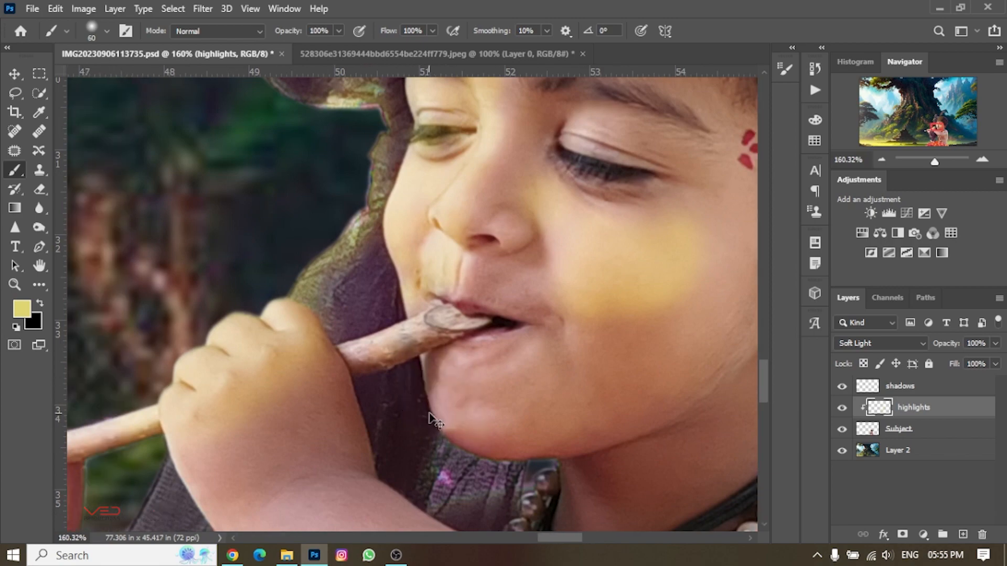
Step: Paint a broad highlight along the raised forearm and upper arm up to the shoulder with a size 100 brush
{"action": "scroll", "coordinate": [344, 414], "scroll_direction": "down", "scroll_amount": 6}
{"action": "scroll", "coordinate": [344, 301], "scroll_direction": "up", "scroll_amount": 4}
{"action": "key", "text": "bracketright"}
{"action": "key", "text": "bracketright"}
{"action": "key", "text": "bracketright"}
{"action": "key", "text": "bracketright"}
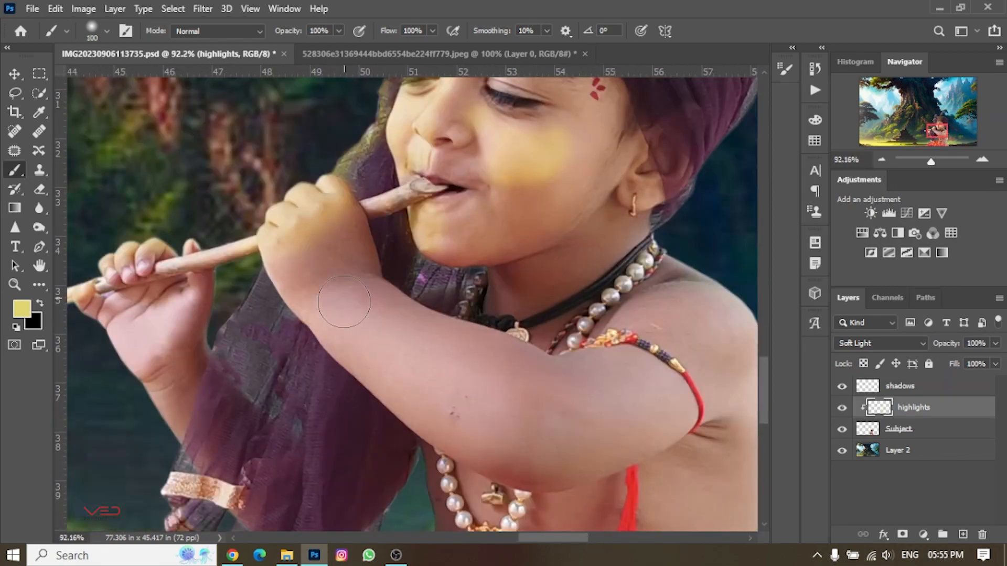
{"action": "mouse_move", "coordinate": [351, 278]}
{"action": "left_mouse_down"}
{"action": "mouse_move", "coordinate": [355, 339]}
{"action": "mouse_move", "coordinate": [528, 370]}
{"action": "mouse_move", "coordinate": [542, 363]}
{"action": "mouse_move", "coordinate": [455, 397]}
{"action": "mouse_move", "coordinate": [639, 364]}
{"action": "mouse_move", "coordinate": [674, 320]}
{"action": "mouse_move", "coordinate": [702, 349]}
{"action": "left_mouse_up"}
{"action": "scroll", "coordinate": [589, 355], "scroll_direction": "down", "scroll_amount": 3}
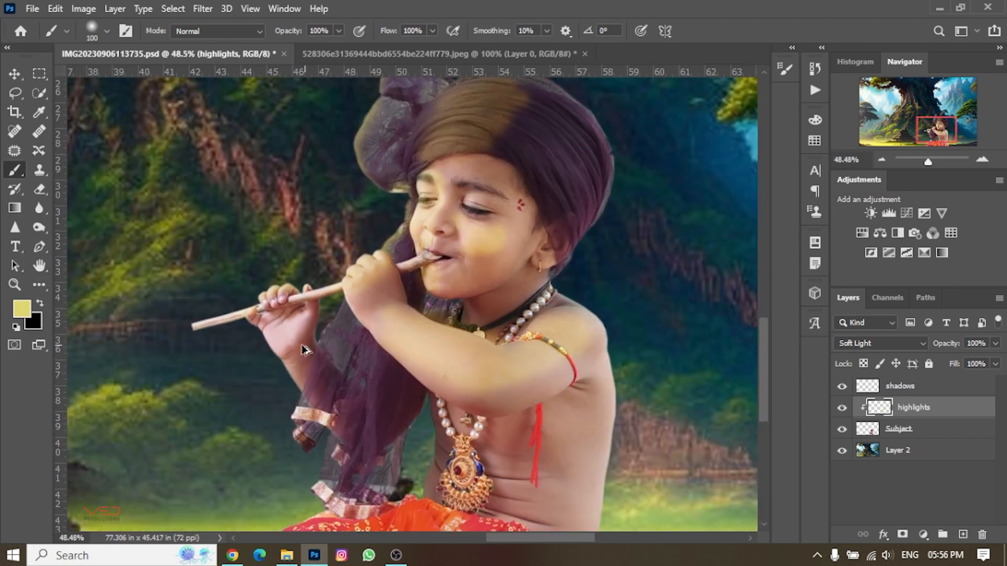
Step: Paint highlights on the far hand's wrist and along the outer edges of the hanging scarf
{"action": "scroll", "coordinate": [191, 279], "scroll_direction": "up", "scroll_amount": 4}
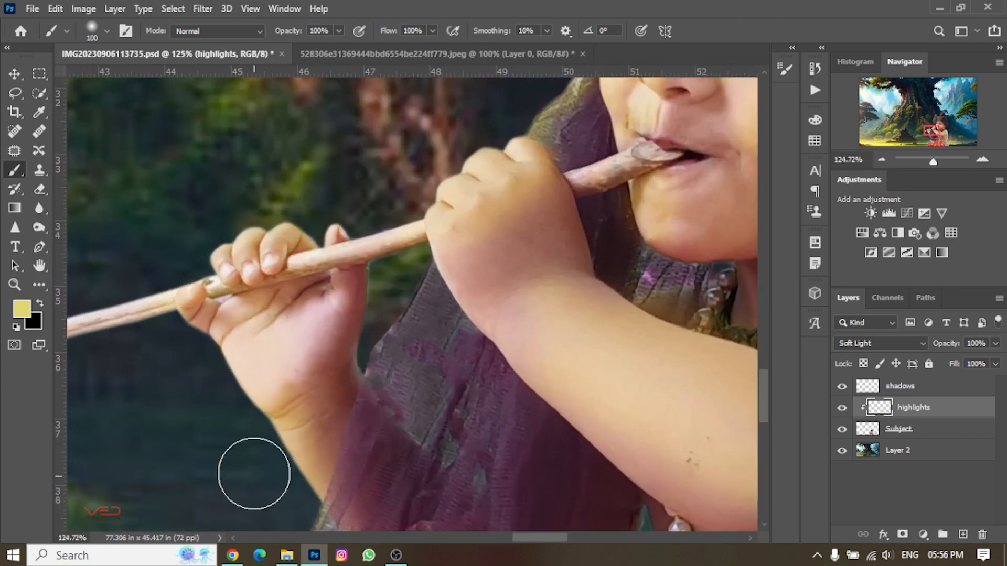
{"action": "scroll", "coordinate": [251, 472], "scroll_direction": "down", "scroll_amount": 3}
{"action": "scroll", "coordinate": [236, 288], "scroll_direction": "down", "scroll_amount": 3}
{"action": "scroll", "coordinate": [358, 381], "scroll_direction": "up", "scroll_amount": 2}
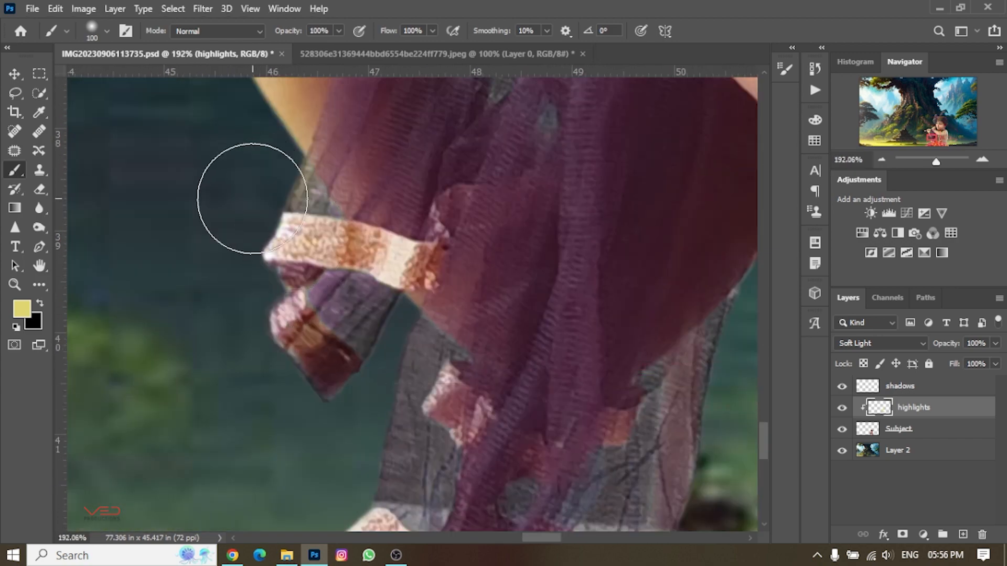
{"action": "mouse_move", "coordinate": [291, 187]}
{"action": "left_mouse_down"}
{"action": "mouse_move", "coordinate": [277, 359]}
{"action": "mouse_move", "coordinate": [299, 403]}
{"action": "left_mouse_up"}
{"action": "scroll", "coordinate": [362, 407], "scroll_direction": "down", "scroll_amount": 2}
{"action": "mouse_move", "coordinate": [378, 426]}
{"action": "left_mouse_down"}
{"action": "mouse_move", "coordinate": [380, 384]}
{"action": "mouse_move", "coordinate": [360, 478]}
{"action": "left_mouse_up"}
{"action": "scroll", "coordinate": [382, 387], "scroll_direction": "up", "scroll_amount": 1}
Step: Paint a diagonal highlight down the scarf's middle fold below the forearm with a size 40 brush
{"action": "scroll", "coordinate": [382, 387], "scroll_direction": "down", "scroll_amount": 2}
{"action": "scroll", "coordinate": [472, 273], "scroll_direction": "up", "scroll_amount": 2}
{"action": "left_click_drag", "start_coordinate": [488, 236], "coordinate": [435, 529]}
{"action": "key", "text": "ctrl+z"}
{"action": "left_click_drag", "start_coordinate": [462, 198], "coordinate": [386, 356]}
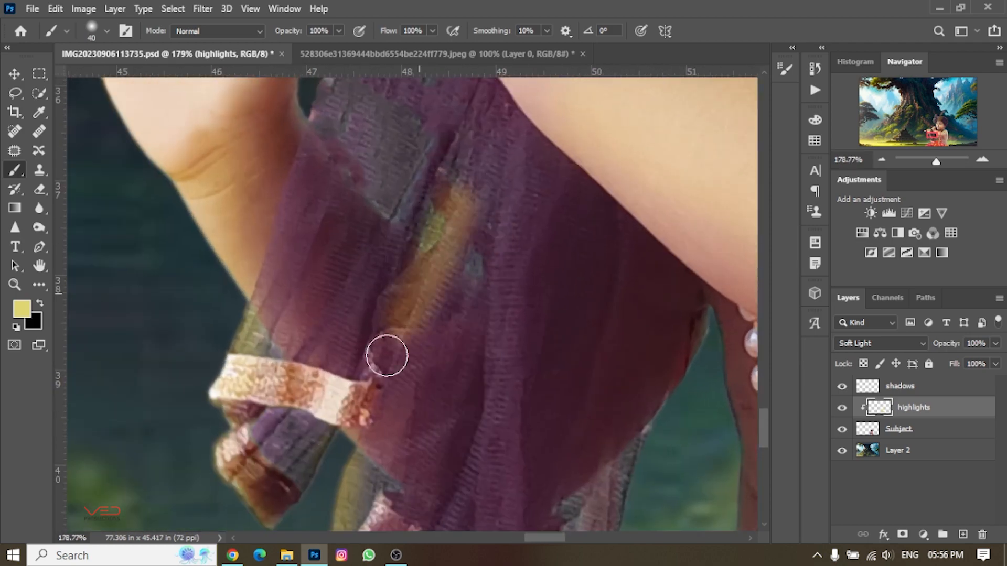
{"action": "scroll", "coordinate": [310, 344], "scroll_direction": "down", "scroll_amount": 3}
{"action": "scroll", "coordinate": [310, 345], "scroll_direction": "up", "scroll_amount": 3}
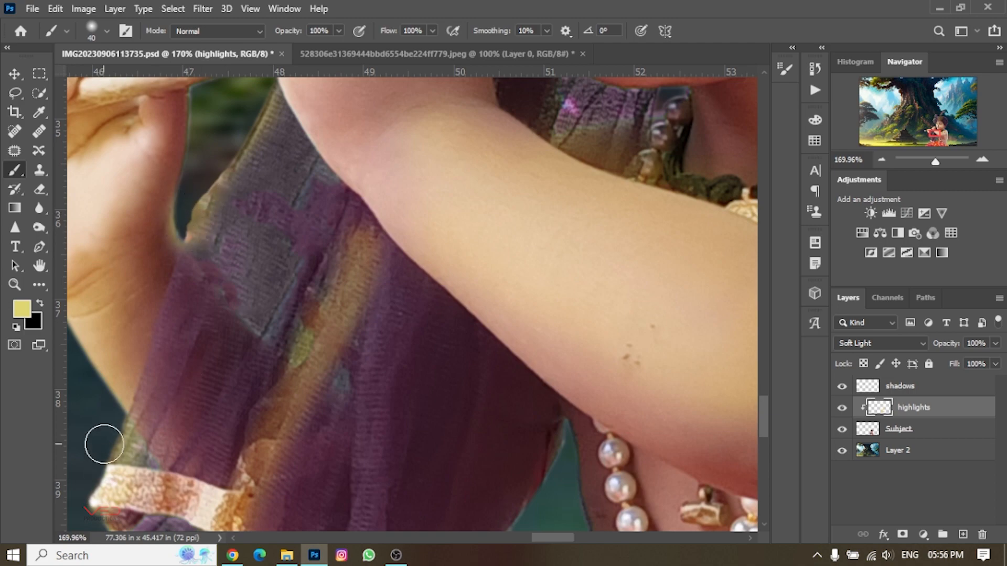
Step: Paint a thin rim highlight along the torso's edge beside the pearl necklace with a size 25 brush
{"action": "scroll", "coordinate": [104, 444], "scroll_direction": "down", "scroll_amount": 3}
{"action": "scroll", "coordinate": [260, 436], "scroll_direction": "down", "scroll_amount": 2}
{"action": "scroll", "coordinate": [132, 438], "scroll_direction": "up", "scroll_amount": 3}
{"action": "scroll", "coordinate": [133, 438], "scroll_direction": "down", "scroll_amount": 2}
{"action": "scroll", "coordinate": [321, 361], "scroll_direction": "down", "scroll_amount": 3}
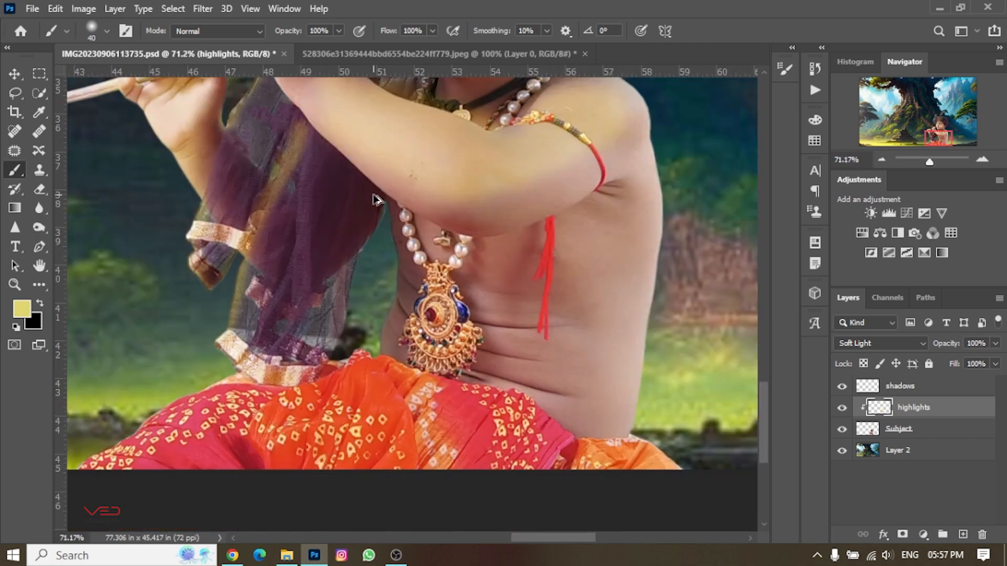
{"action": "scroll", "coordinate": [373, 199], "scroll_direction": "up", "scroll_amount": 4}
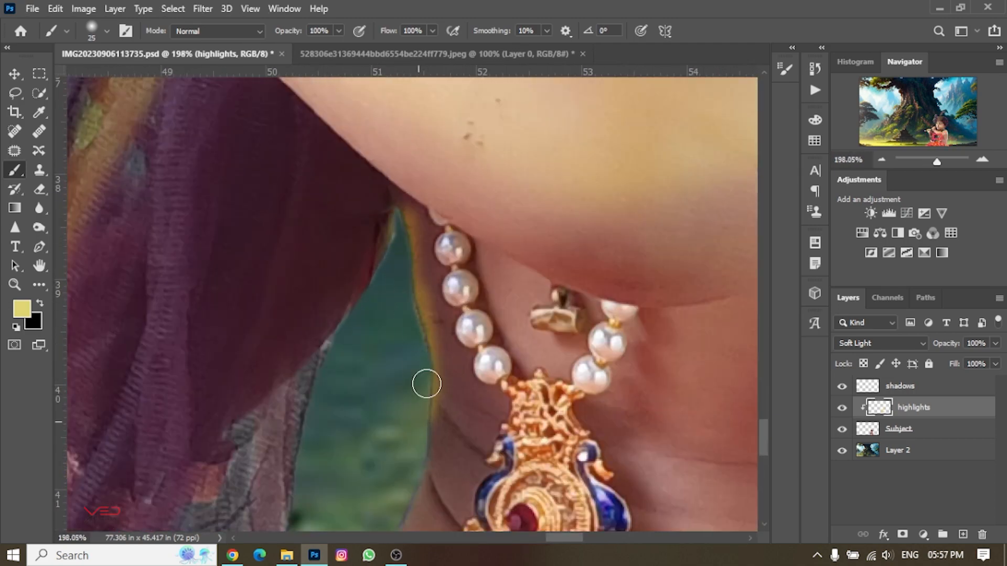
{"action": "scroll", "coordinate": [426, 384], "scroll_direction": "down", "scroll_amount": 3}
{"action": "scroll", "coordinate": [397, 430], "scroll_direction": "down", "scroll_amount": 4}
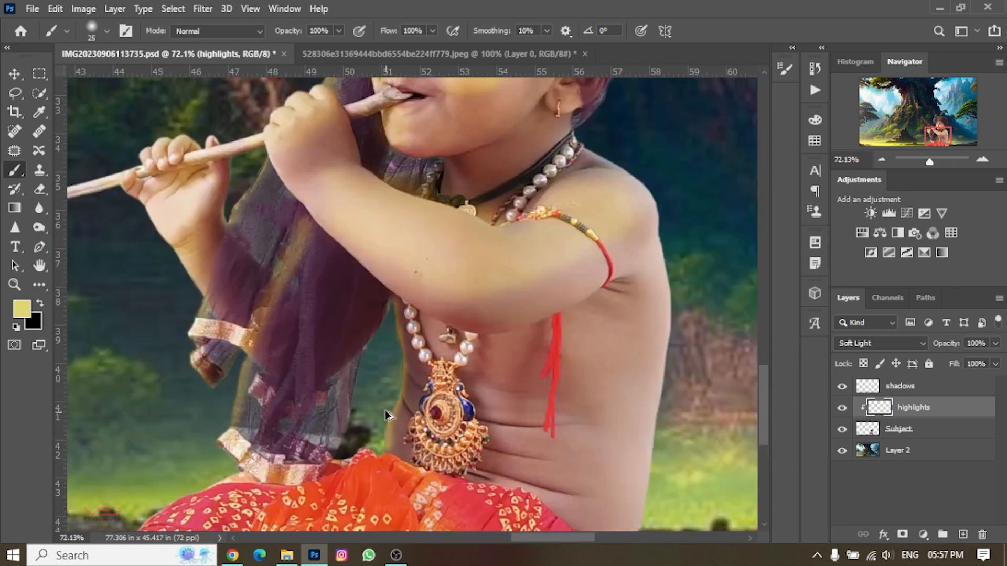
Step: Paint highlights over the upper folds of the red and orange garment with a size 90 brush
{"action": "scroll", "coordinate": [291, 471], "scroll_direction": "up", "scroll_amount": 2}
{"action": "scroll", "coordinate": [191, 360], "scroll_direction": "up", "scroll_amount": 1}
{"action": "mouse_move", "coordinate": [534, 208]}
{"action": "left_mouse_down"}
{"action": "mouse_move", "coordinate": [189, 489]}
{"action": "mouse_move", "coordinate": [405, 294]}
{"action": "mouse_move", "coordinate": [496, 307]}
{"action": "left_mouse_up"}
{"action": "key", "text": "]"}
{"action": "key", "text": "]"}
{"action": "key", "text": "]"}
{"action": "key", "text": "]"}
{"action": "key", "text": "ctrl+z"}
{"action": "mouse_move", "coordinate": [452, 372]}
{"action": "left_mouse_down"}
{"action": "mouse_move", "coordinate": [202, 426]}
{"action": "mouse_move", "coordinate": [201, 435]}
{"action": "left_mouse_up"}
{"action": "scroll", "coordinate": [259, 427], "scroll_direction": "down", "scroll_amount": 3}
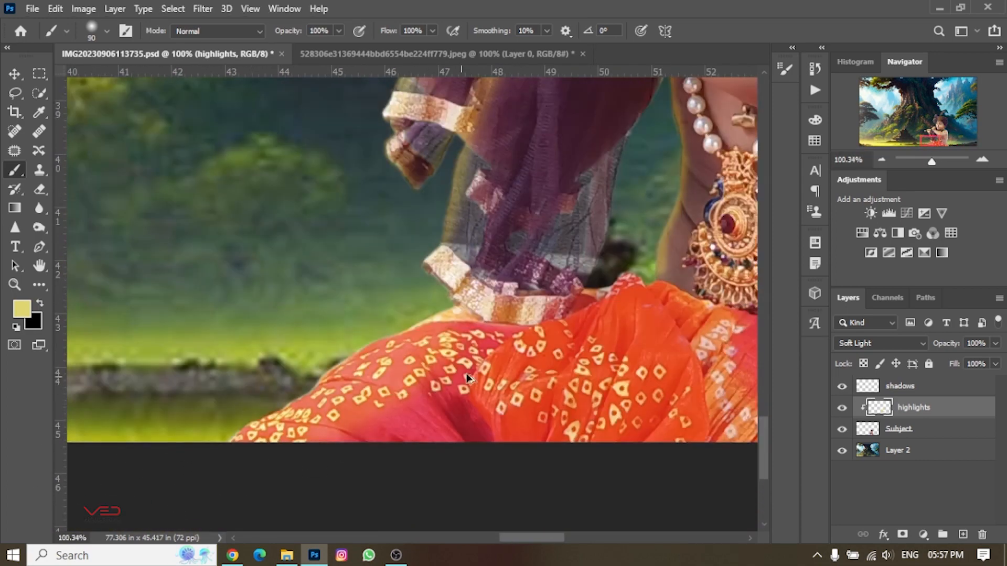
{"action": "scroll", "coordinate": [446, 393], "scroll_direction": "up", "scroll_amount": 3}
{"action": "mouse_move", "coordinate": [367, 341]}
{"action": "left_mouse_down"}
{"action": "mouse_move", "coordinate": [544, 313]}
{"action": "mouse_move", "coordinate": [629, 361]}
{"action": "left_mouse_up"}
Step: Reduce the highlights layer's opacity to 69%
{"action": "scroll", "coordinate": [645, 350], "scroll_direction": "down", "scroll_amount": 6}
{"action": "scroll", "coordinate": [544, 373], "scroll_direction": "up", "scroll_amount": 6}
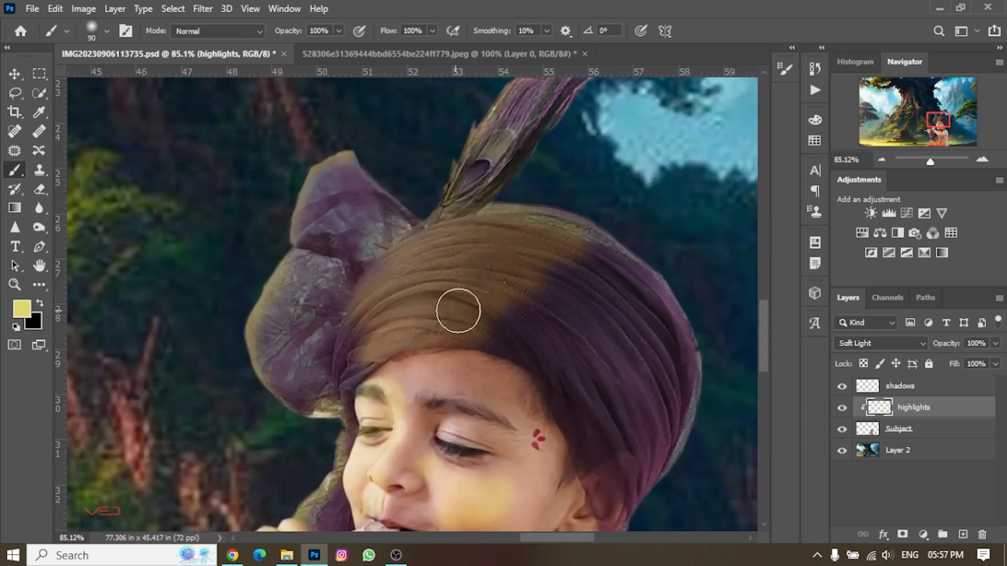
{"action": "scroll", "coordinate": [455, 389], "scroll_direction": "down", "scroll_amount": 3}
{"action": "scroll", "coordinate": [322, 327], "scroll_direction": "up", "scroll_amount": 3}
{"action": "left_click_drag", "start_coordinate": [945, 346], "coordinate": [924, 352]}
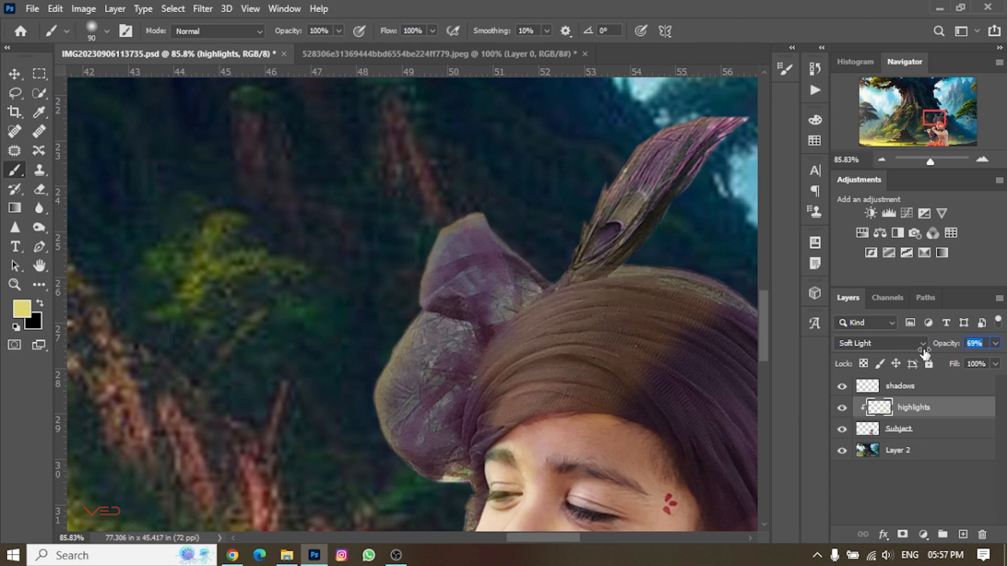
{"action": "scroll", "coordinate": [540, 361], "scroll_direction": "down", "scroll_amount": 5}
{"action": "scroll", "coordinate": [539, 361], "scroll_direction": "up", "scroll_amount": 2}
Step: Clip the shadows layer to the Subject layer along with the highlights layer
{"action": "right_click", "coordinate": [912, 386]}
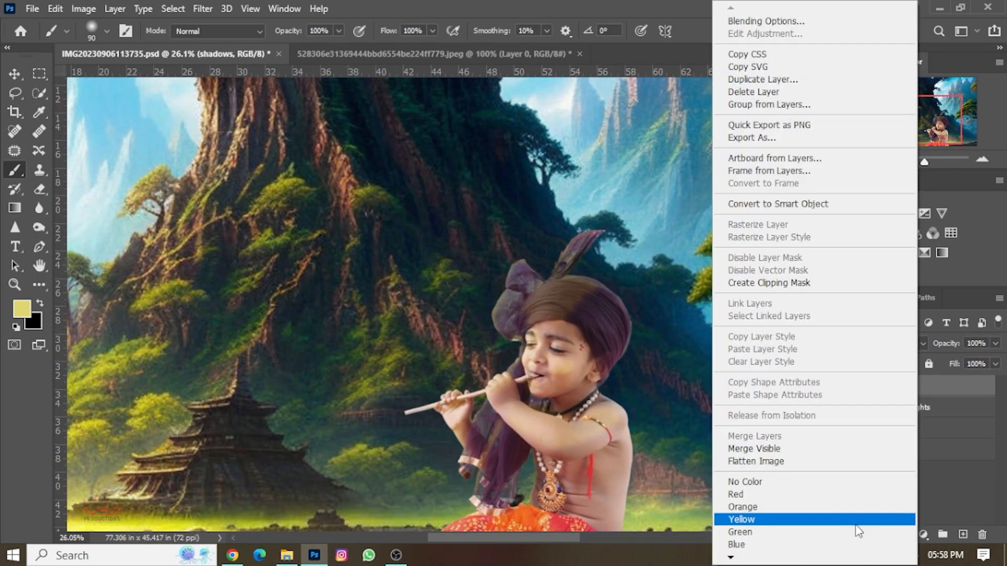
{"action": "left_click", "coordinate": [823, 283]}
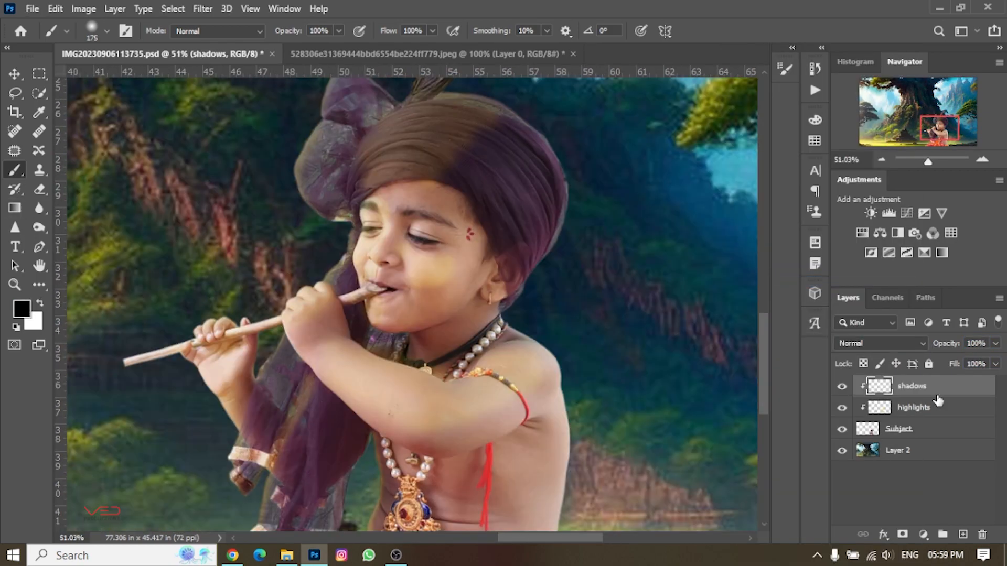
{"action": "left_click", "coordinate": [937, 397], "text": "alt"}
{"action": "right_click", "coordinate": [932, 390]}
{"action": "left_click", "coordinate": [761, 284]}
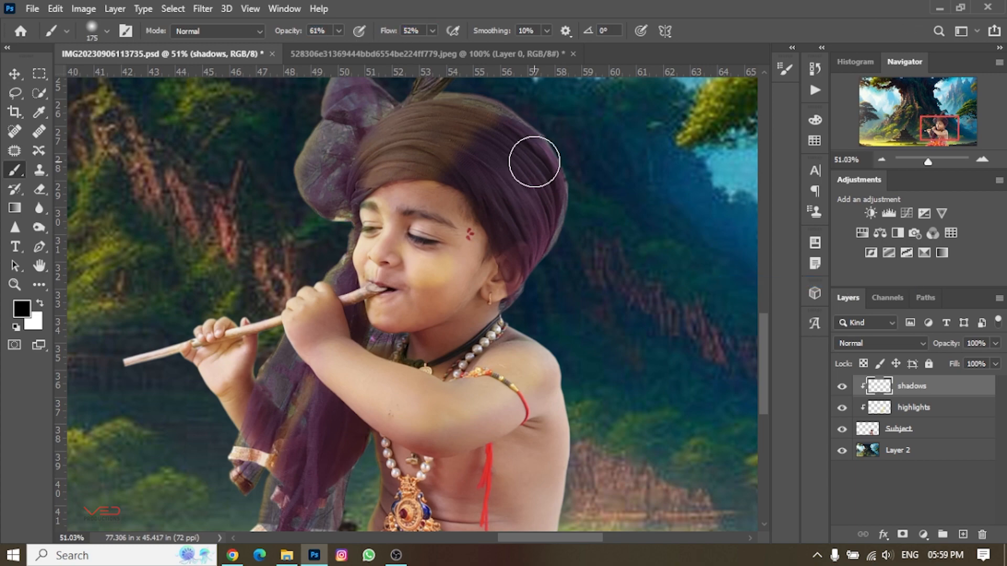
Step: Set the shadows layer's blend mode to Multiply and paint shadow over the back half of the turban with a size 175 brush
{"action": "left_click", "coordinate": [877, 343]}
{"action": "left_click", "coordinate": [860, 229]}
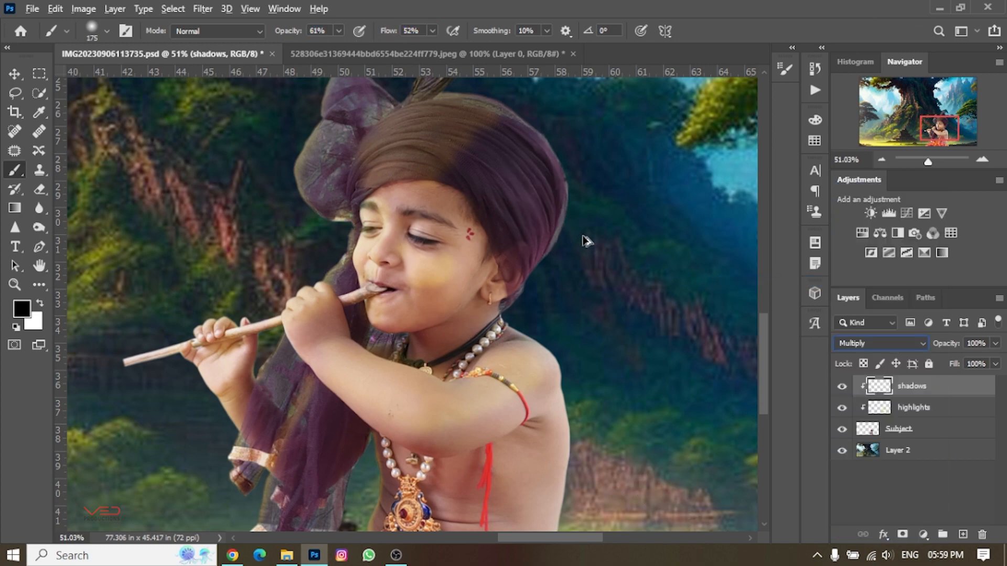
{"action": "scroll", "coordinate": [546, 272], "scroll_direction": "up", "scroll_amount": 4}
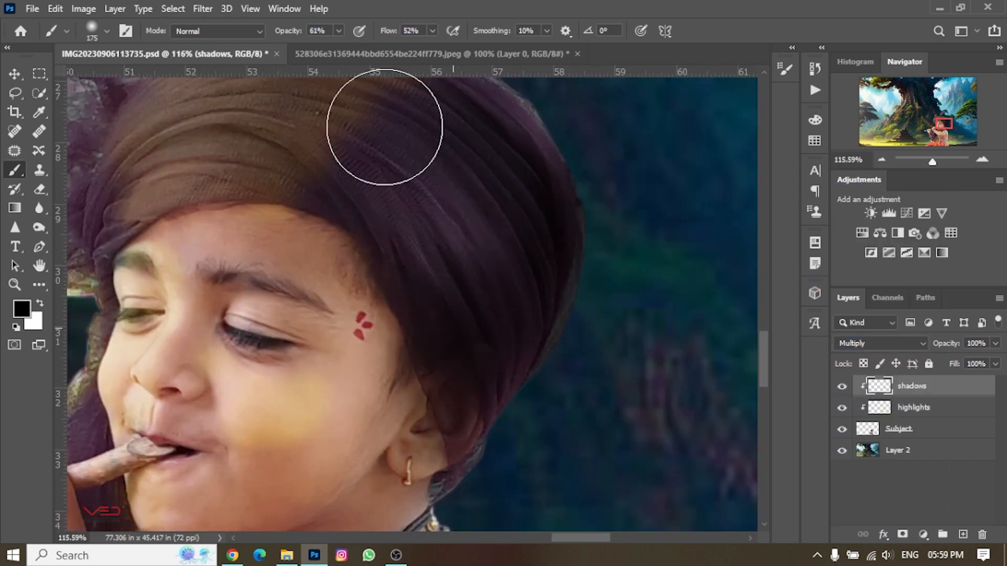
{"action": "mouse_move", "coordinate": [384, 127]}
{"action": "left_mouse_down"}
{"action": "mouse_move", "coordinate": [540, 269]}
{"action": "mouse_move", "coordinate": [377, 258]}
{"action": "mouse_move", "coordinate": [489, 272]}
{"action": "mouse_move", "coordinate": [523, 330]}
{"action": "left_mouse_up"}
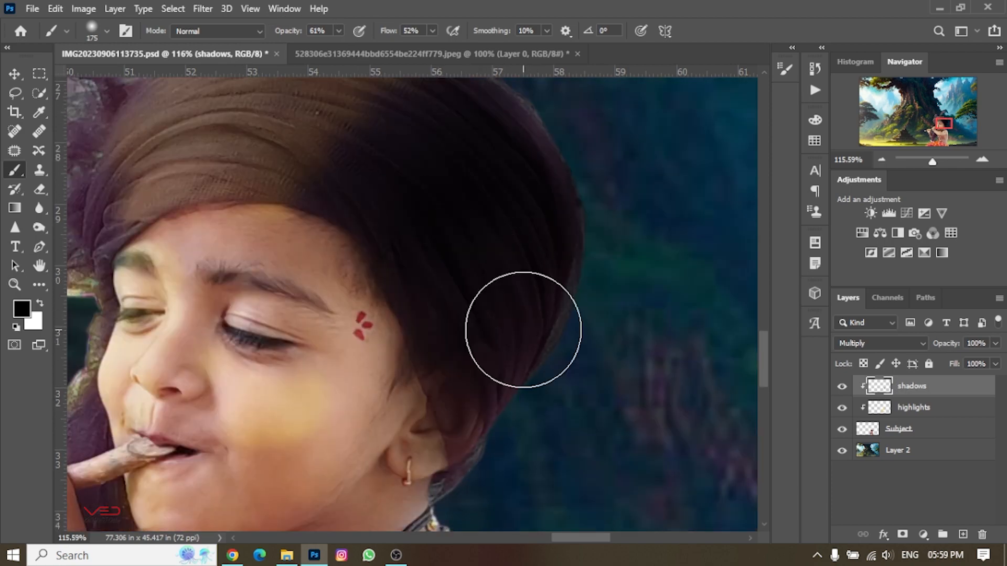
Step: Paint shadows along the upper arm's underside, behind the shoulder and down the back edge of the torso with the size 175 brush
{"action": "scroll", "coordinate": [523, 330], "scroll_direction": "down", "scroll_amount": 10}
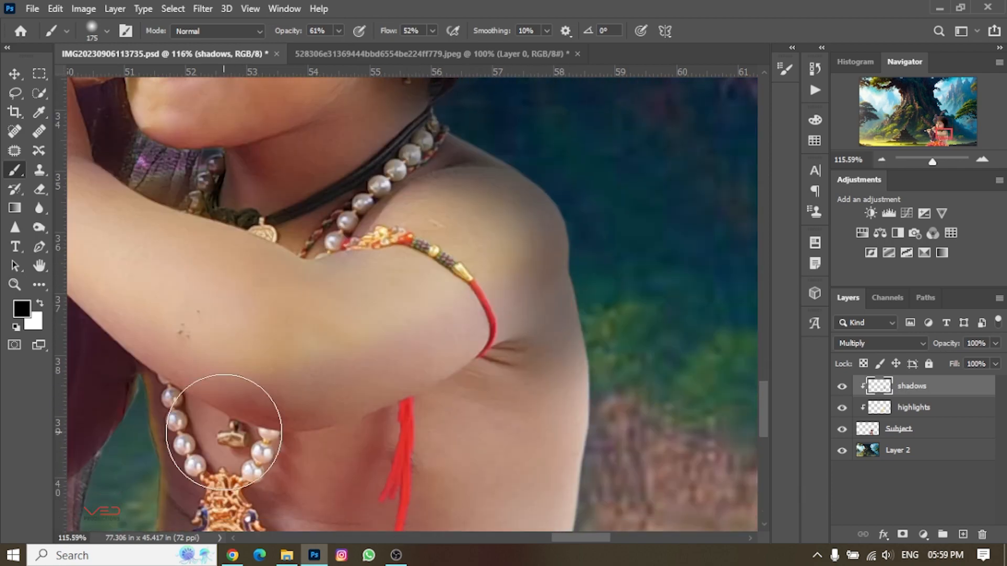
{"action": "left_click_drag", "start_coordinate": [303, 427], "coordinate": [522, 324]}
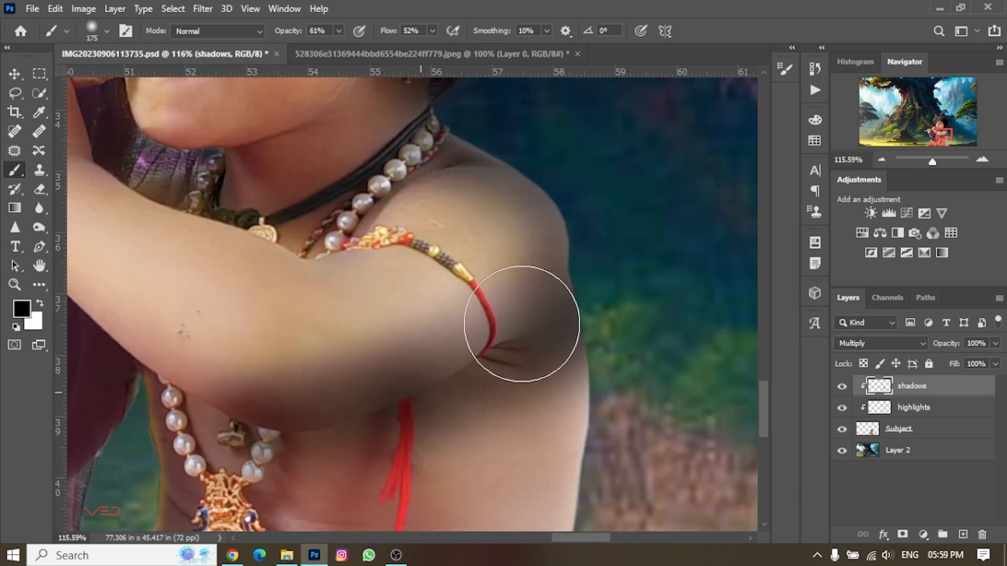
{"action": "scroll", "coordinate": [522, 324], "scroll_direction": "down", "scroll_amount": 3}
{"action": "left_click_drag", "start_coordinate": [560, 271], "coordinate": [537, 457]}
{"action": "scroll", "coordinate": [587, 106], "scroll_direction": "down", "scroll_amount": 2}
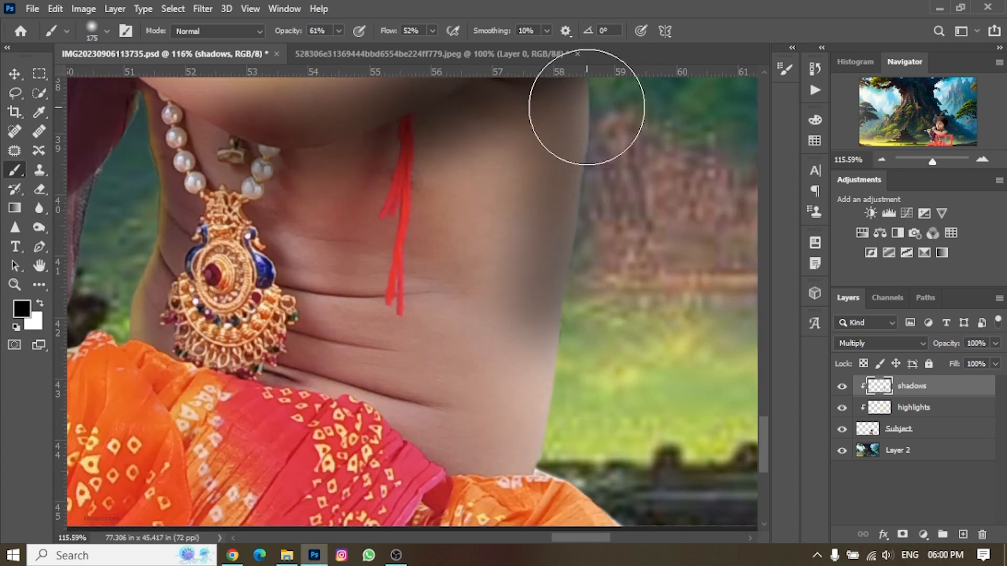
{"action": "scroll", "coordinate": [586, 106], "scroll_direction": "up", "scroll_amount": 1}
{"action": "left_click_drag", "start_coordinate": [568, 309], "coordinate": [497, 471]}
{"action": "scroll", "coordinate": [449, 420], "scroll_direction": "down", "scroll_amount": 1}
Step: Lower the brush to 19% opacity and 33% flow and paint soft shadows across the bare torso at size 80
{"action": "scroll", "coordinate": [493, 403], "scroll_direction": "up", "scroll_amount": 4}
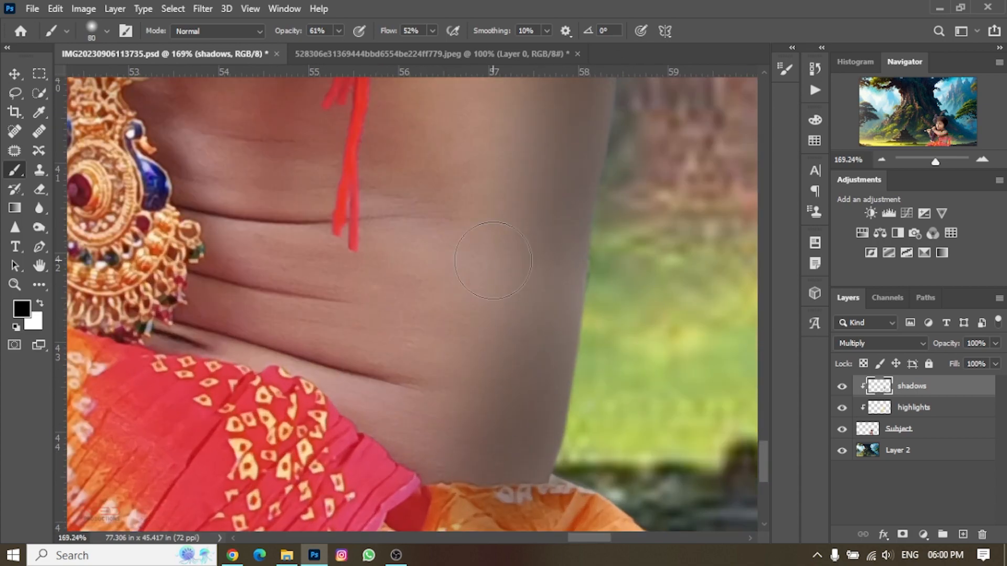
{"action": "left_click_drag", "start_coordinate": [493, 260], "coordinate": [383, 265]}
{"action": "key", "text": "ctrl+z"}
{"action": "left_click_drag", "start_coordinate": [389, 30], "coordinate": [281, 34]}
{"action": "left_click_drag", "start_coordinate": [474, 251], "coordinate": [362, 257]}
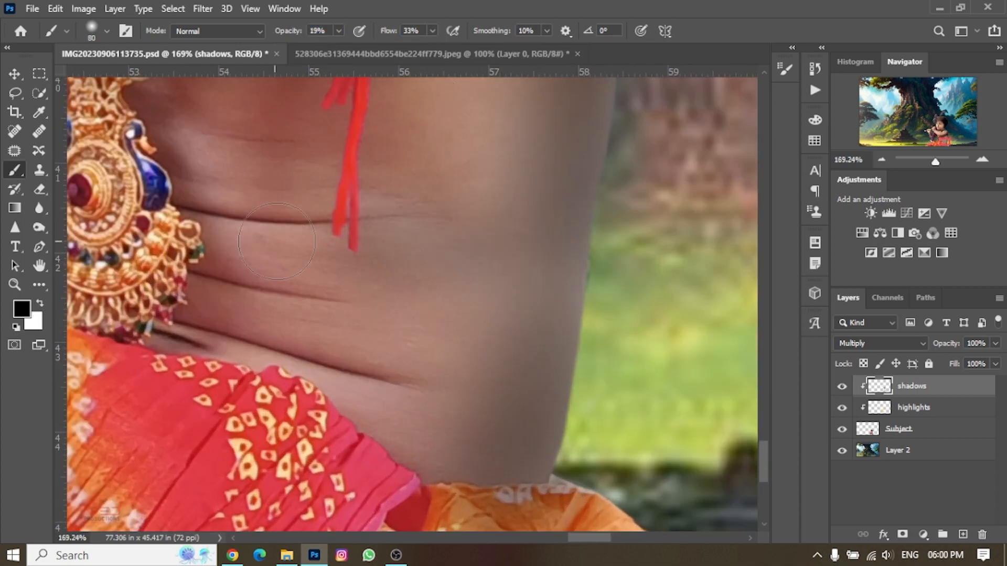
{"action": "mouse_move", "coordinate": [276, 241]}
{"action": "left_mouse_down"}
{"action": "mouse_move", "coordinate": [287, 315]}
{"action": "mouse_move", "coordinate": [371, 328]}
{"action": "mouse_move", "coordinate": [366, 422]}
{"action": "left_mouse_up"}
{"action": "scroll", "coordinate": [483, 202], "scroll_direction": "up", "scroll_amount": 4}
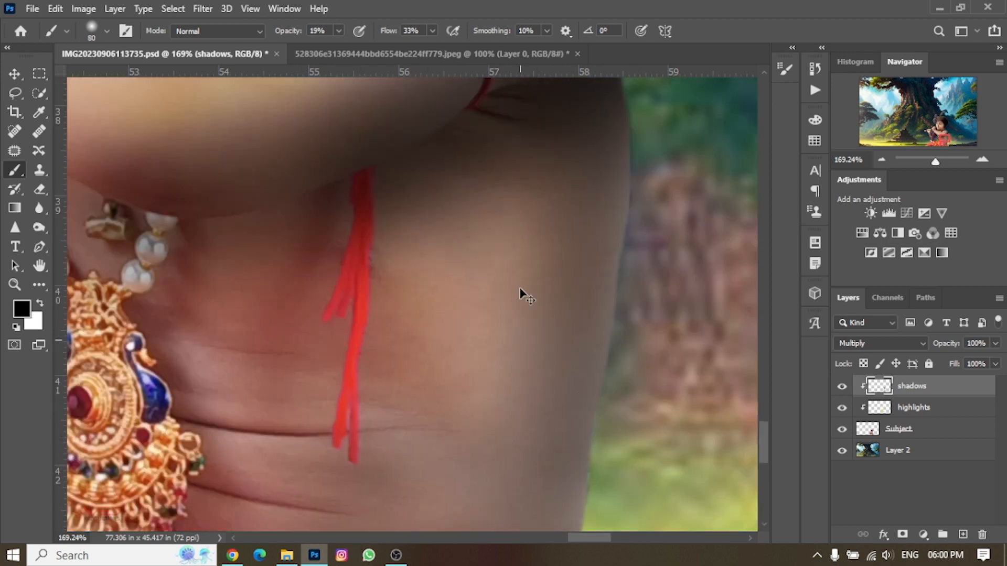
{"action": "mouse_move", "coordinate": [520, 289]}
{"action": "left_mouse_down"}
{"action": "mouse_move", "coordinate": [485, 320]}
{"action": "mouse_move", "coordinate": [481, 283]}
{"action": "mouse_move", "coordinate": [283, 494]}
{"action": "mouse_move", "coordinate": [220, 480]}
{"action": "left_mouse_up"}
{"action": "scroll", "coordinate": [275, 266], "scroll_direction": "down", "scroll_amount": 1}
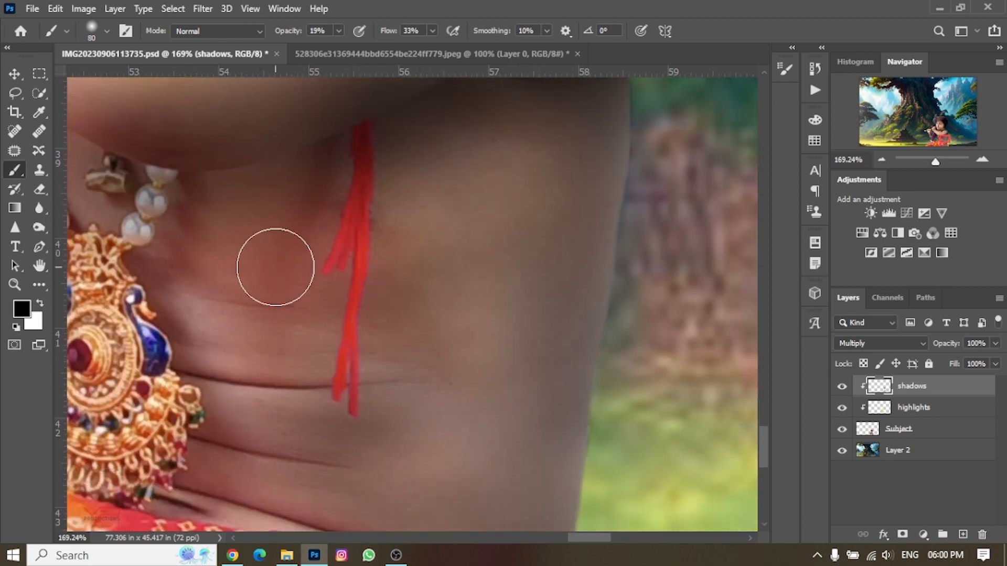
{"action": "scroll", "coordinate": [276, 267], "scroll_direction": "up", "scroll_amount": 1}
Step: Deepen the shadow down the lower back and waist with a size 125 brush
{"action": "scroll", "coordinate": [320, 170], "scroll_direction": "down", "scroll_amount": 10}
{"action": "scroll", "coordinate": [323, 193], "scroll_direction": "up", "scroll_amount": 6}
{"action": "key", "text": "bracketright"}
{"action": "key", "text": "bracketright"}
{"action": "key", "text": "bracketright"}
{"action": "left_click_drag", "start_coordinate": [325, 352], "coordinate": [330, 474]}
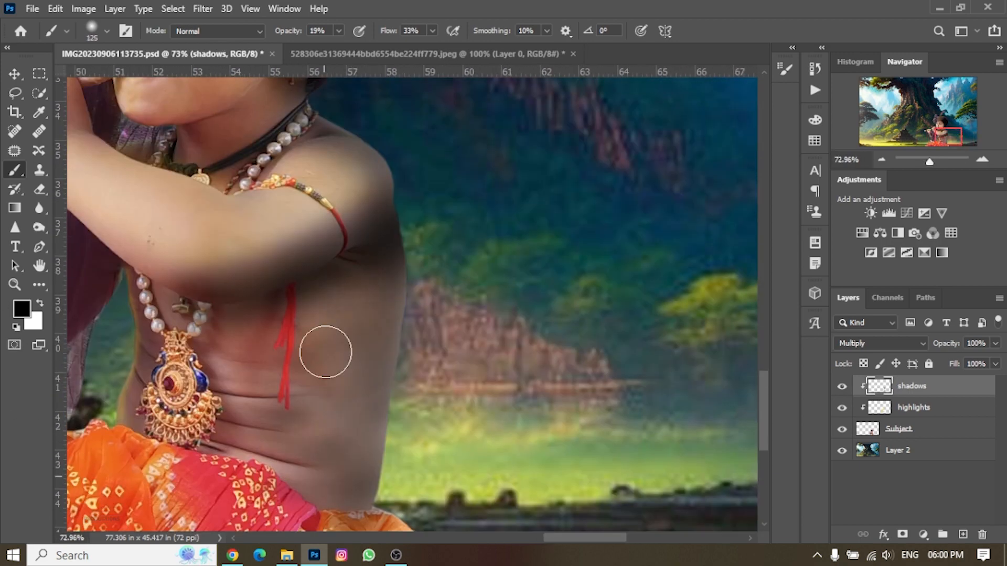
{"action": "scroll", "coordinate": [263, 499], "scroll_direction": "down", "scroll_amount": 5}
Step: Paint soft shadows over the hanging purple scarf and the fabric below the raised forearm with the size 125 brush
{"action": "scroll", "coordinate": [220, 489], "scroll_direction": "up", "scroll_amount": 6}
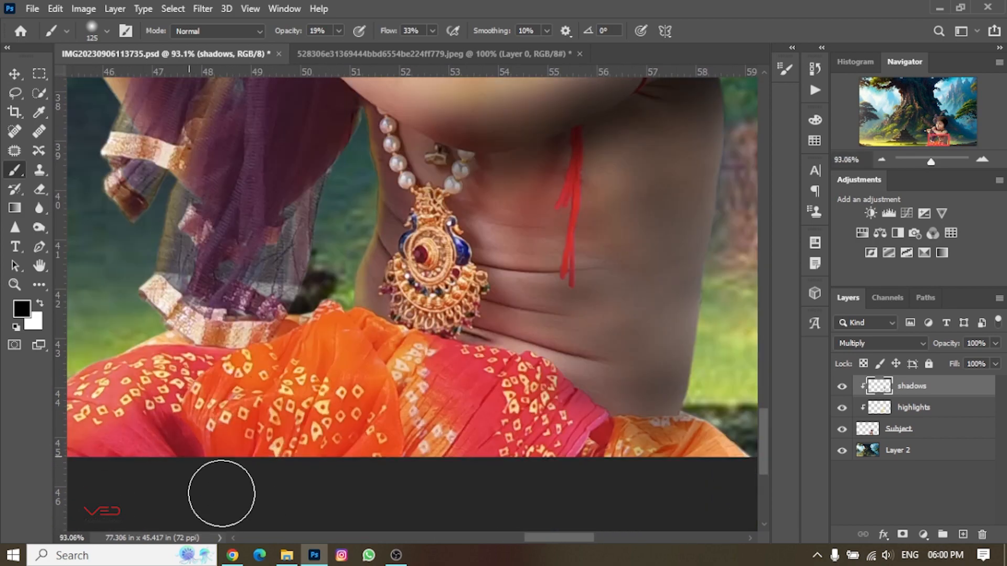
{"action": "scroll", "coordinate": [243, 285], "scroll_direction": "down", "scroll_amount": 4}
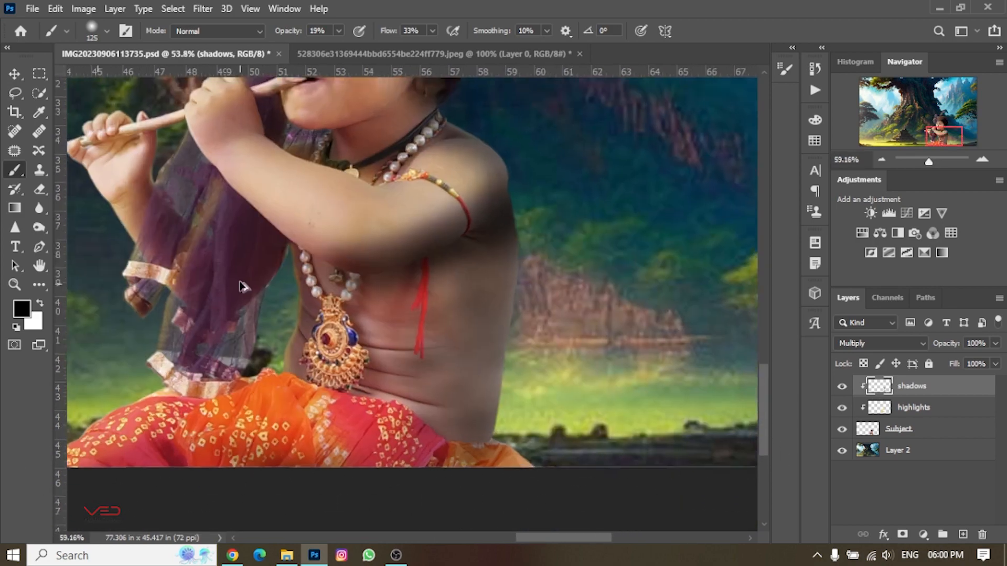
{"action": "scroll", "coordinate": [237, 179], "scroll_direction": "up", "scroll_amount": 5}
{"action": "mouse_move", "coordinate": [186, 398]}
{"action": "left_mouse_down"}
{"action": "mouse_move", "coordinate": [246, 396]}
{"action": "mouse_move", "coordinate": [313, 293]}
{"action": "mouse_move", "coordinate": [218, 428]}
{"action": "mouse_move", "coordinate": [150, 441]}
{"action": "mouse_move", "coordinate": [192, 286]}
{"action": "left_mouse_up"}
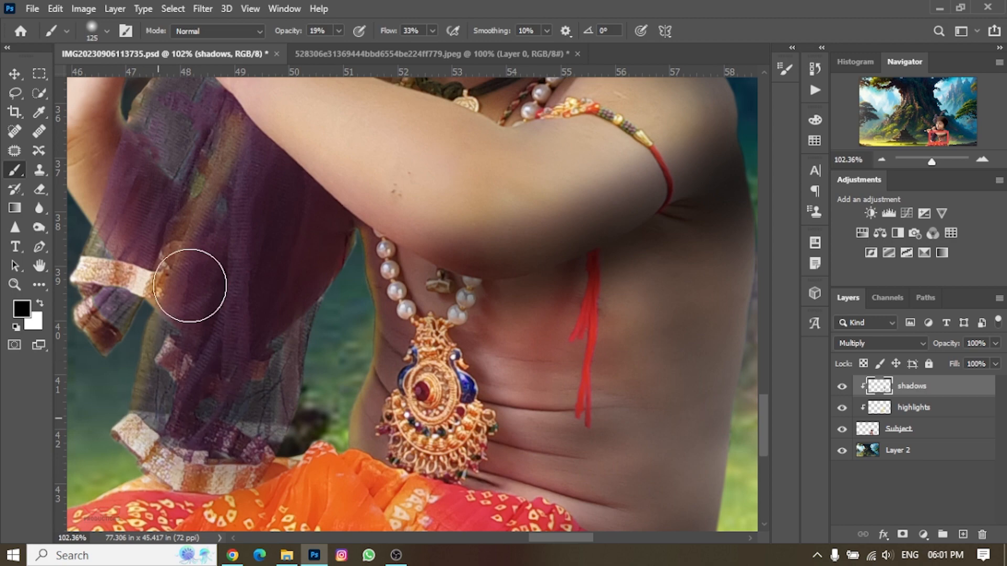
{"action": "scroll", "coordinate": [341, 258], "scroll_direction": "up", "scroll_amount": 3}
{"action": "left_click_drag", "start_coordinate": [117, 355], "coordinate": [119, 411]}
{"action": "scroll", "coordinate": [149, 350], "scroll_direction": "up", "scroll_amount": 3}
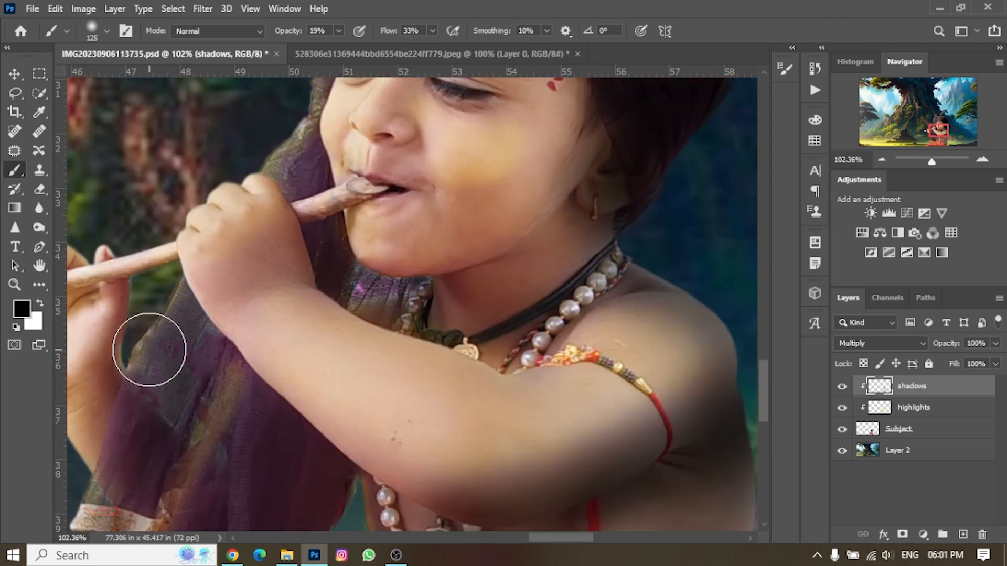
Step: Darken the scarf fabric in the gap between the chin and the forearm with a size 50 brush
{"action": "key", "text": "bracketleft"}
{"action": "scroll", "coordinate": [367, 290], "scroll_direction": "up", "scroll_amount": 4}
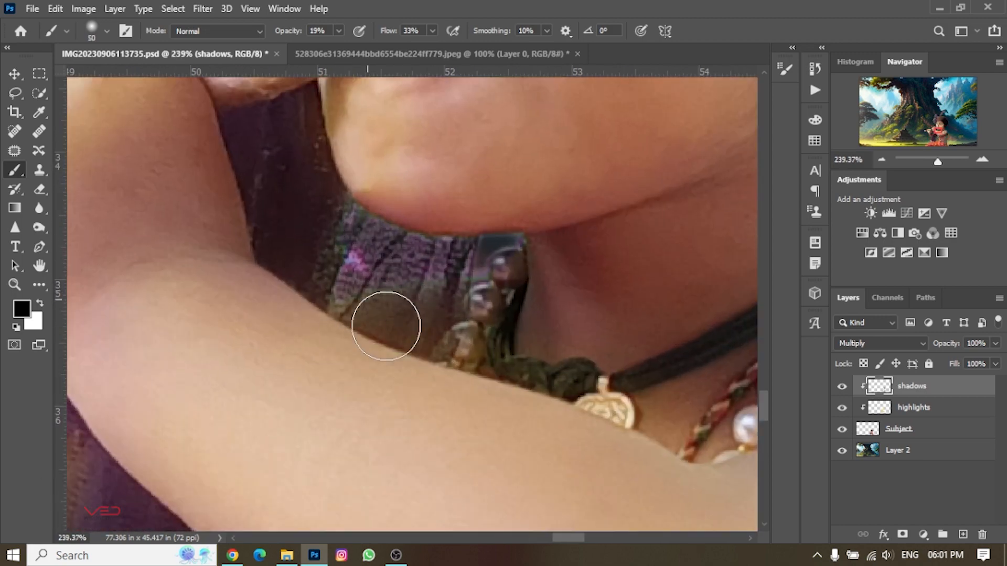
{"action": "scroll", "coordinate": [361, 281], "scroll_direction": "down", "scroll_amount": 5}
Step: Darken the scarf beside the cheek and around the flute with size 50 and 35 brushes
{"action": "scroll", "coordinate": [341, 267], "scroll_direction": "up", "scroll_amount": 7}
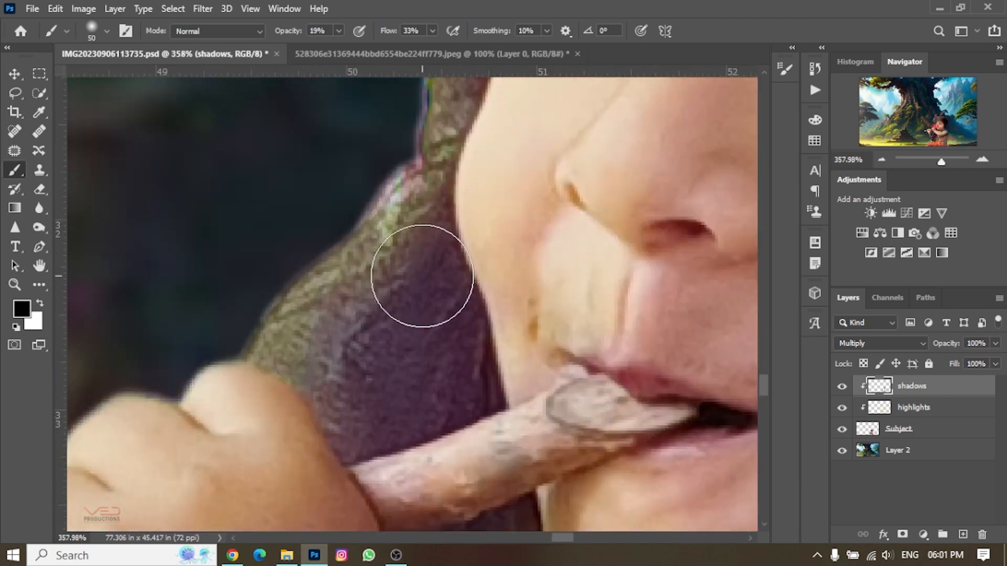
{"action": "left_click_drag", "start_coordinate": [423, 276], "coordinate": [328, 433]}
{"action": "key", "text": "bracketleft"}
{"action": "key", "text": "bracketleft"}
{"action": "key", "text": "bracketleft"}
{"action": "mouse_move", "coordinate": [336, 346]}
{"action": "left_mouse_down"}
{"action": "mouse_move", "coordinate": [368, 325]}
{"action": "mouse_move", "coordinate": [458, 359]}
{"action": "left_mouse_up"}
{"action": "scroll", "coordinate": [454, 399], "scroll_direction": "down", "scroll_amount": 3}
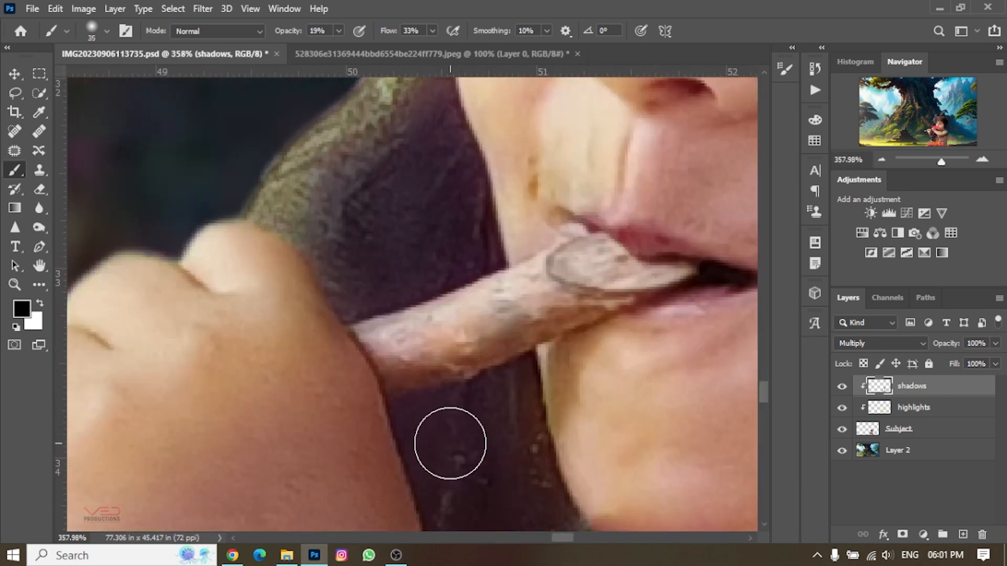
Step: Raise the brush to 31% opacity and 48% flow and shade the narrow scarf strip beside the eye and cheek at size 25
{"action": "scroll", "coordinate": [443, 325], "scroll_direction": "up", "scroll_amount": 6}
{"action": "scroll", "coordinate": [472, 346], "scroll_direction": "down", "scroll_amount": 1}
{"action": "left_click_drag", "start_coordinate": [561, 538], "coordinate": [570, 538]}
{"action": "scroll", "coordinate": [263, 266], "scroll_direction": "up", "scroll_amount": 2}
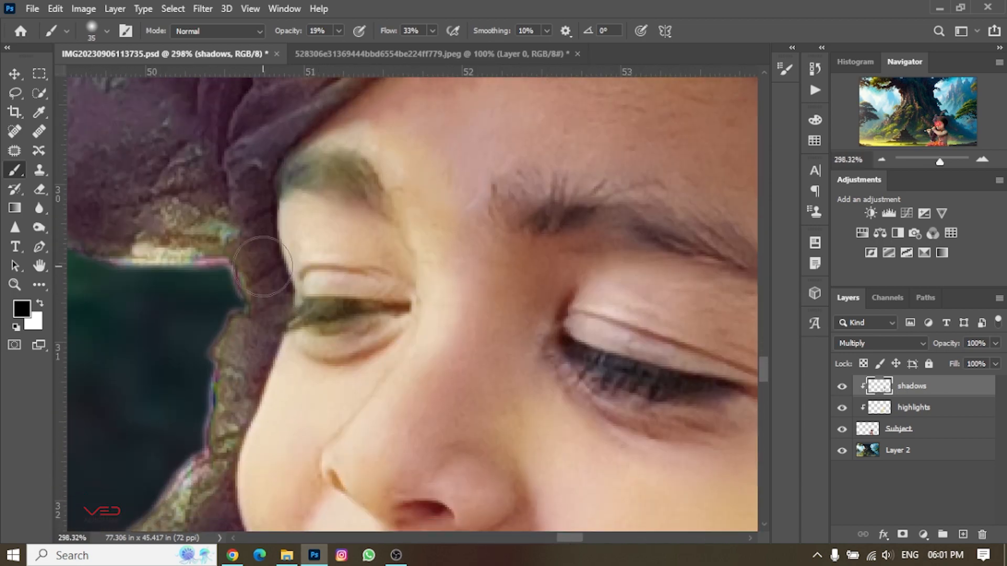
{"action": "left_click_drag", "start_coordinate": [380, 34], "coordinate": [388, 34]}
{"action": "mouse_move", "coordinate": [297, 223]}
{"action": "left_mouse_down"}
{"action": "mouse_move", "coordinate": [278, 317]}
{"action": "mouse_move", "coordinate": [225, 447]}
{"action": "left_mouse_up"}
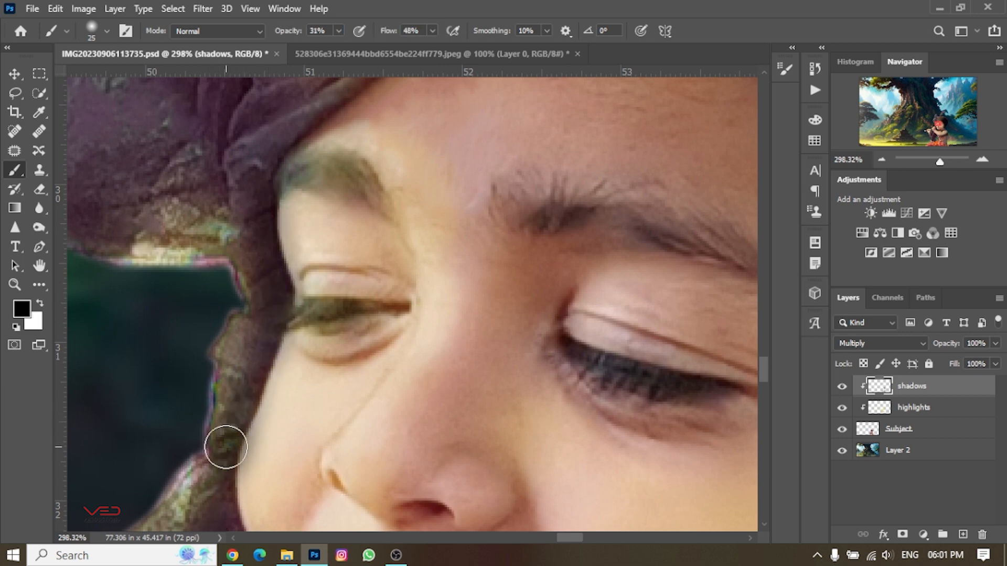
Step: Deepen the scarf shadows from the flute down to the beads below the chin with the size 25 brush
{"action": "scroll", "coordinate": [226, 430], "scroll_direction": "down", "scroll_amount": 3}
{"action": "scroll", "coordinate": [252, 364], "scroll_direction": "down", "scroll_amount": 5}
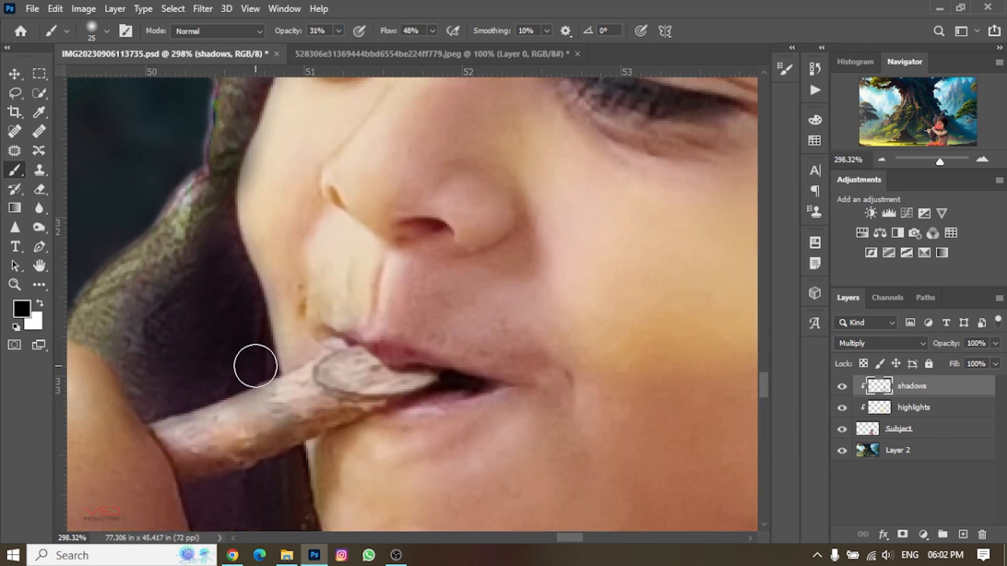
{"action": "scroll", "coordinate": [198, 373], "scroll_direction": "down", "scroll_amount": 3}
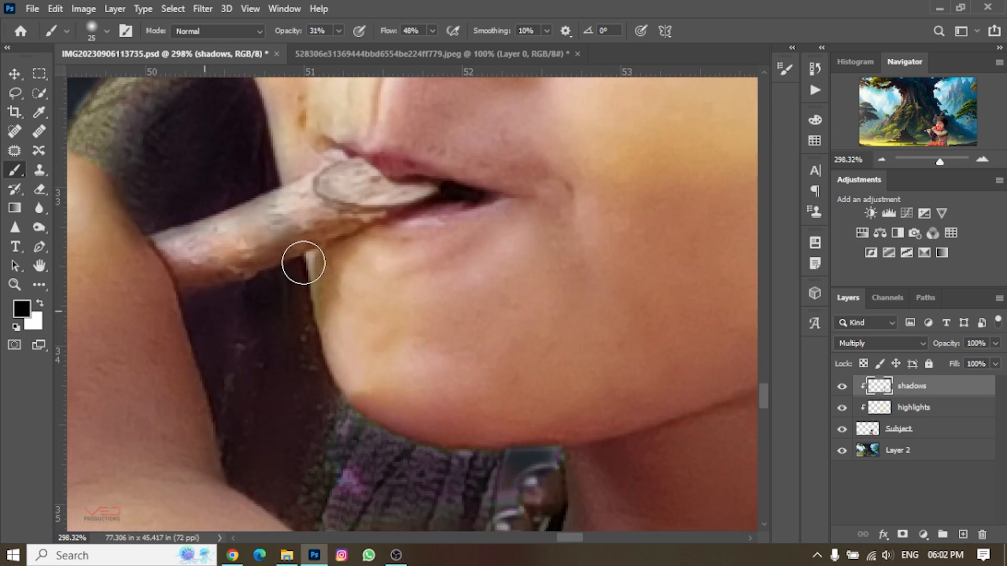
{"action": "scroll", "coordinate": [415, 456], "scroll_direction": "down", "scroll_amount": 3}
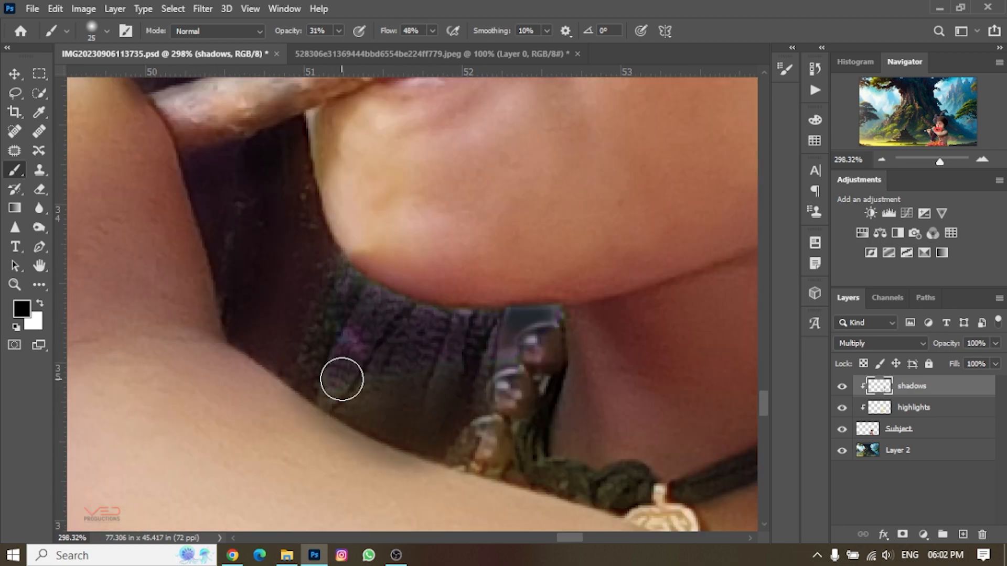
{"action": "scroll", "coordinate": [392, 242], "scroll_direction": "down", "scroll_amount": 10}
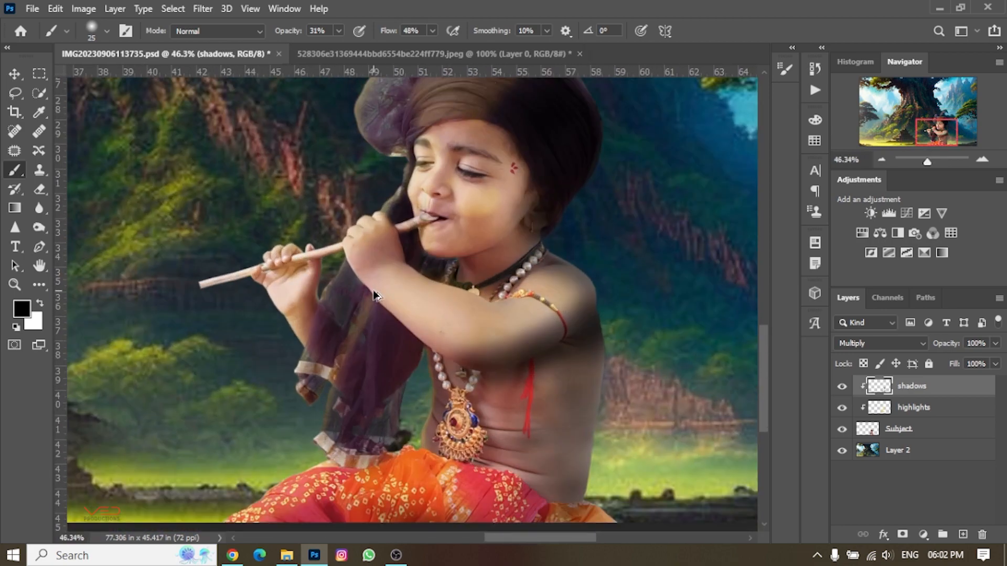
Step: Shade the scarf section between the two hands, just below the flute, with a size 45 brush
{"action": "scroll", "coordinate": [371, 290], "scroll_direction": "up", "scroll_amount": 7}
{"action": "key", "text": "bracketright"}
{"action": "key", "text": "bracketright"}
{"action": "key", "text": "bracketright"}
{"action": "key", "text": "bracketright"}
{"action": "mouse_move", "coordinate": [373, 309]}
{"action": "left_mouse_down"}
{"action": "mouse_move", "coordinate": [356, 265]}
{"action": "mouse_move", "coordinate": [379, 301]}
{"action": "left_mouse_up"}
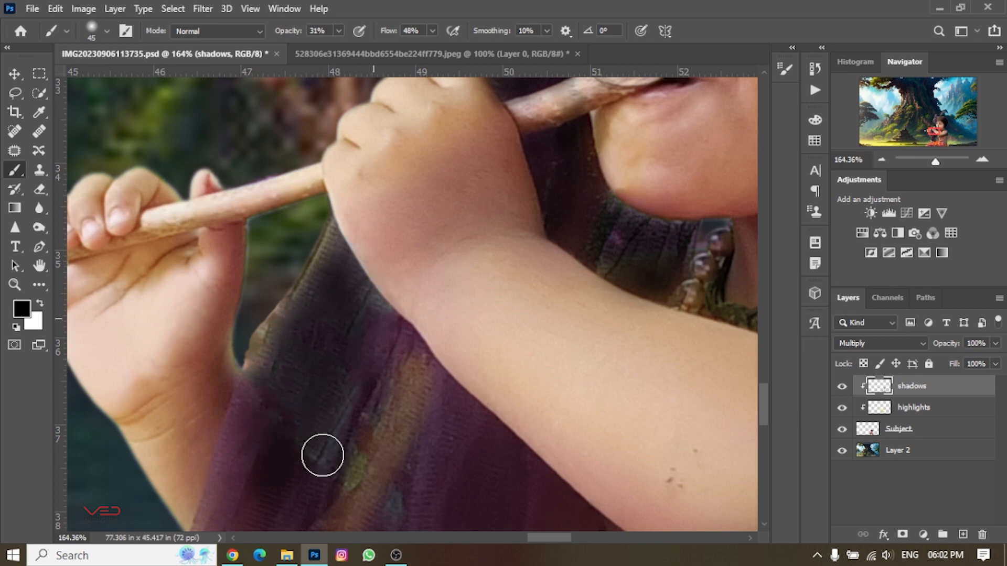
Step: Darken the lower scarf folds and their pale borders with a size 80 brush
{"action": "scroll", "coordinate": [449, 348], "scroll_direction": "down", "scroll_amount": 5}
{"action": "key", "text": "bracketright"}
{"action": "key", "text": "bracketright"}
{"action": "key", "text": "bracketright"}
{"action": "key", "text": "bracketright"}
{"action": "scroll", "coordinate": [367, 393], "scroll_direction": "down", "scroll_amount": 2}
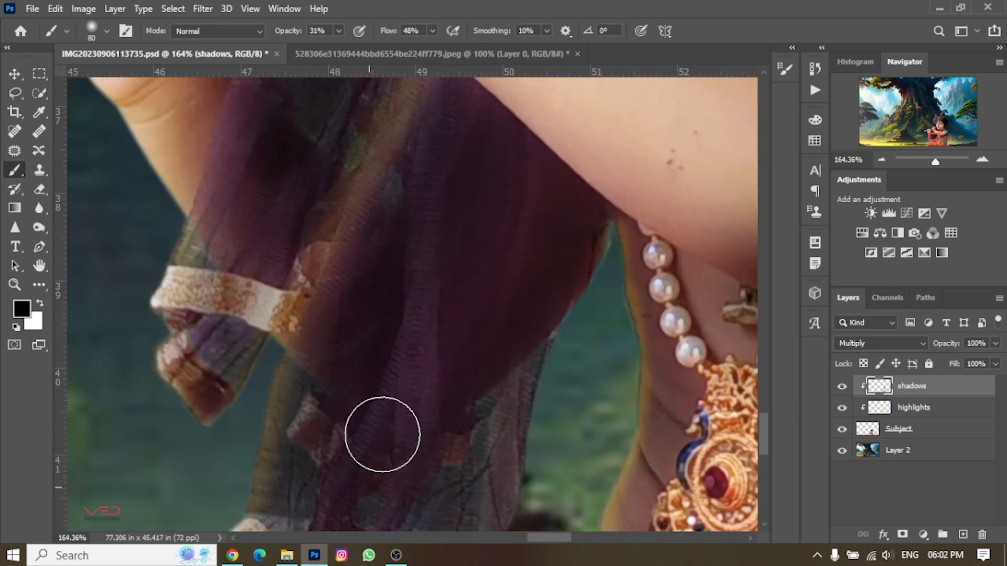
{"action": "scroll", "coordinate": [588, 268], "scroll_direction": "down", "scroll_amount": 3}
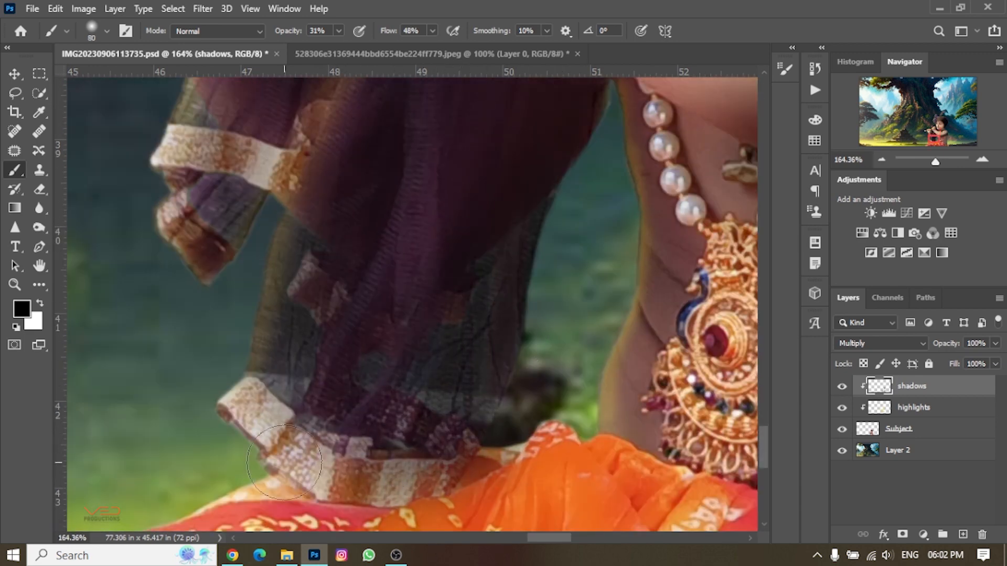
{"action": "scroll", "coordinate": [253, 241], "scroll_direction": "up", "scroll_amount": 3}
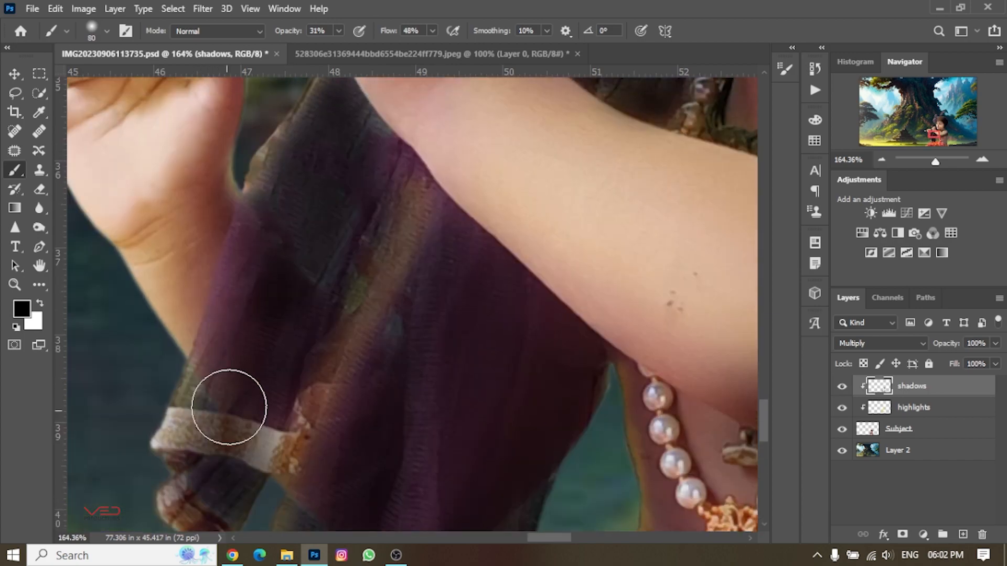
Step: Set the brush to 16% opacity and 33% flow and shade the temple and side of the face at size 125
{"action": "scroll", "coordinate": [249, 364], "scroll_direction": "down", "scroll_amount": 8}
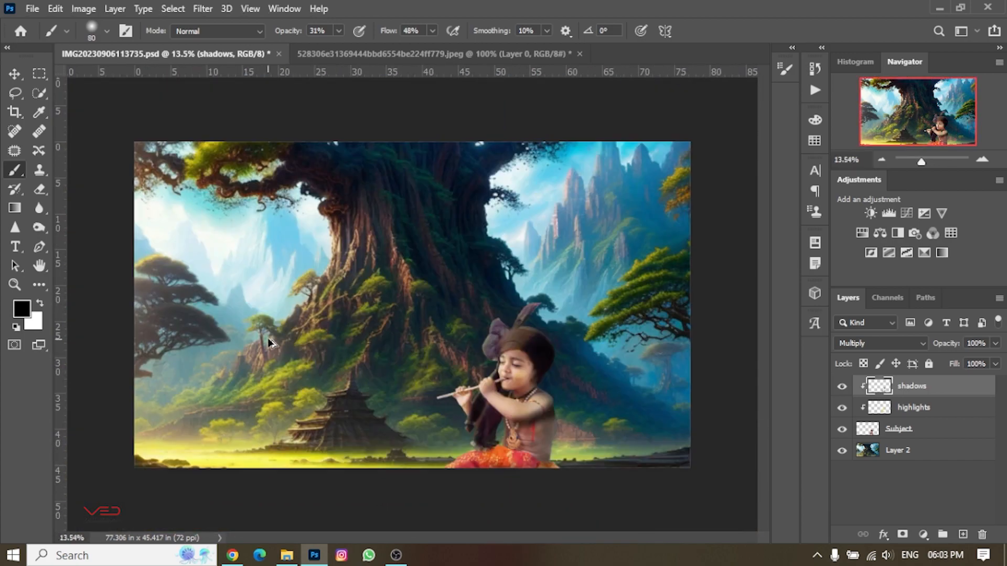
{"action": "scroll", "coordinate": [562, 425], "scroll_direction": "up", "scroll_amount": 7}
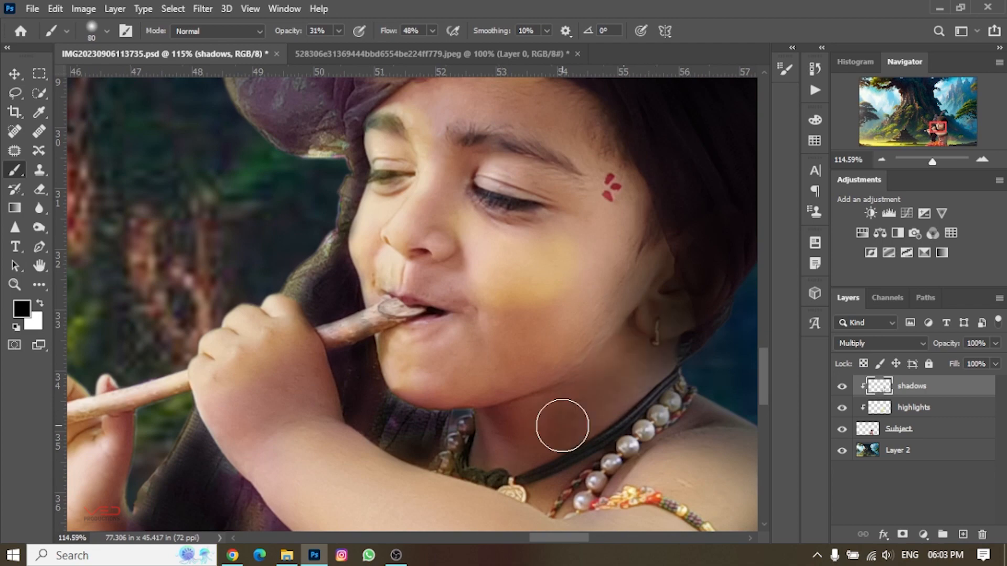
{"action": "left_click_drag", "start_coordinate": [396, 33], "coordinate": [389, 32]}
{"action": "scroll", "coordinate": [474, 178], "scroll_direction": "down", "scroll_amount": 3}
{"action": "scroll", "coordinate": [577, 366], "scroll_direction": "up", "scroll_amount": 4}
{"action": "key", "text": "]"}
{"action": "key", "text": "]"}
{"action": "key", "text": "]"}
{"action": "key", "text": "]"}
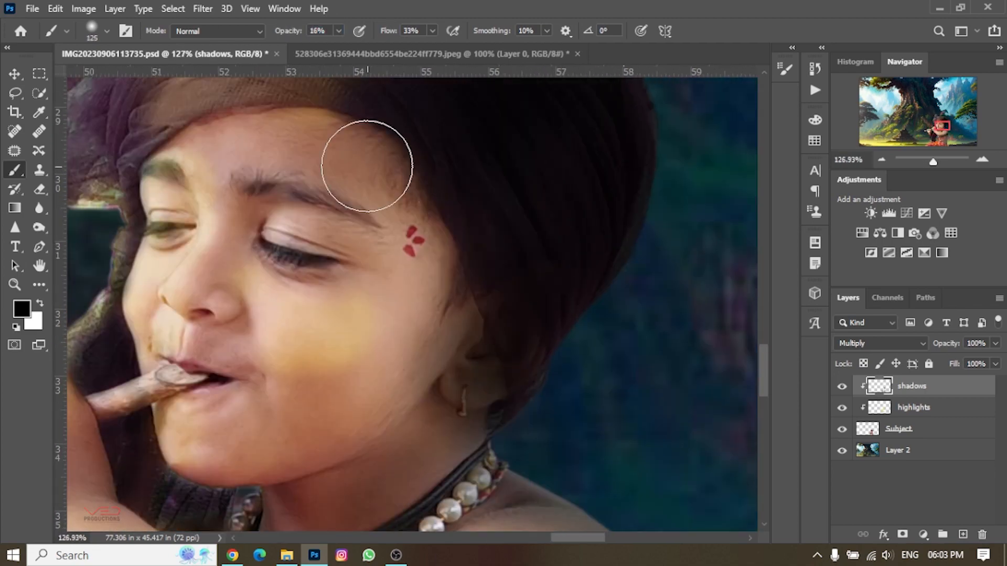
{"action": "left_click_drag", "start_coordinate": [420, 209], "coordinate": [436, 399]}
Step: Shade the face from the eye area down the cheek with a smaller brush, and undo the extra stroke across the forehead
{"action": "scroll", "coordinate": [236, 252], "scroll_direction": "up", "scroll_amount": 1}
{"action": "key", "text": "["}
{"action": "key", "text": "["}
{"action": "key", "text": "["}
{"action": "key", "text": "["}
{"action": "mouse_move", "coordinate": [247, 246]}
{"action": "left_mouse_down"}
{"action": "mouse_move", "coordinate": [226, 340]}
{"action": "mouse_move", "coordinate": [267, 449]}
{"action": "mouse_move", "coordinate": [296, 447]}
{"action": "left_mouse_up"}
{"action": "mouse_move", "coordinate": [181, 162]}
{"action": "left_mouse_down"}
{"action": "mouse_move", "coordinate": [180, 150]}
{"action": "mouse_move", "coordinate": [295, 182]}
{"action": "left_mouse_up"}
{"action": "key", "text": "ctrl+z"}
Step: Soften the shadow from the temple mark down the rear cheek with a size 45 brush
{"action": "scroll", "coordinate": [231, 150], "scroll_direction": "up", "scroll_amount": 5}
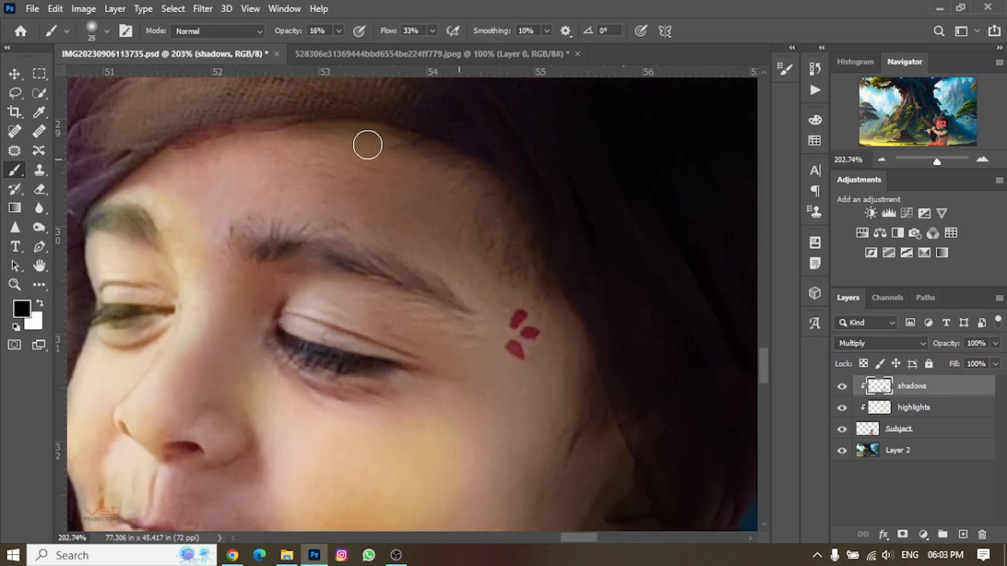
{"action": "left_click_drag", "start_coordinate": [528, 358], "coordinate": [550, 422]}
{"action": "scroll", "coordinate": [493, 309], "scroll_direction": "down", "scroll_amount": 3}
{"action": "left_click_drag", "start_coordinate": [490, 236], "coordinate": [488, 302]}
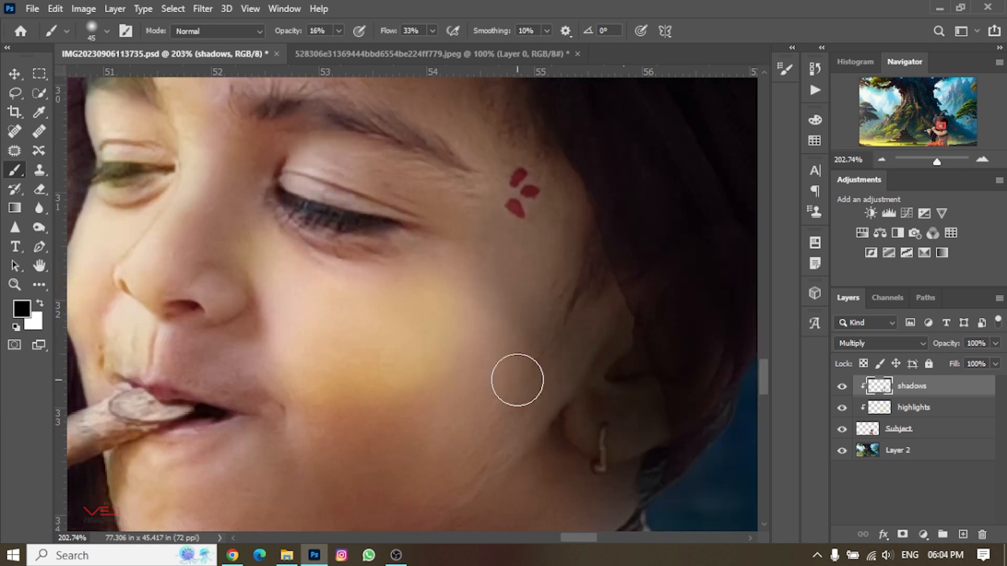
Step: Shade the ear area and the upper arm around the red armband with a size 90 brush
{"action": "scroll", "coordinate": [523, 385], "scroll_direction": "down", "scroll_amount": 10}
{"action": "scroll", "coordinate": [528, 449], "scroll_direction": "up", "scroll_amount": 4}
{"action": "key", "text": "]"}
{"action": "key", "text": "]"}
{"action": "key", "text": "]"}
{"action": "key", "text": "]"}
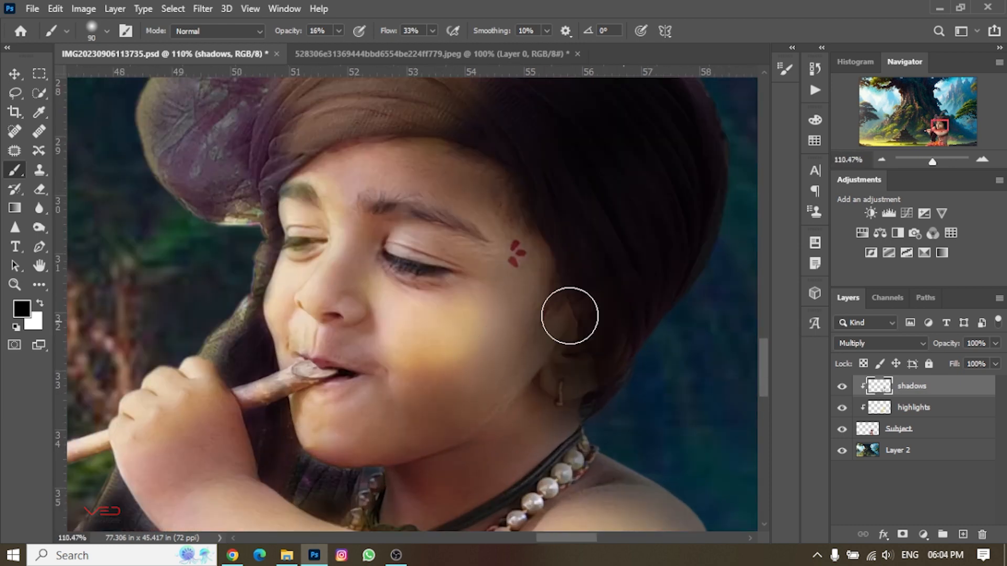
{"action": "scroll", "coordinate": [569, 316], "scroll_direction": "down", "scroll_amount": 8}
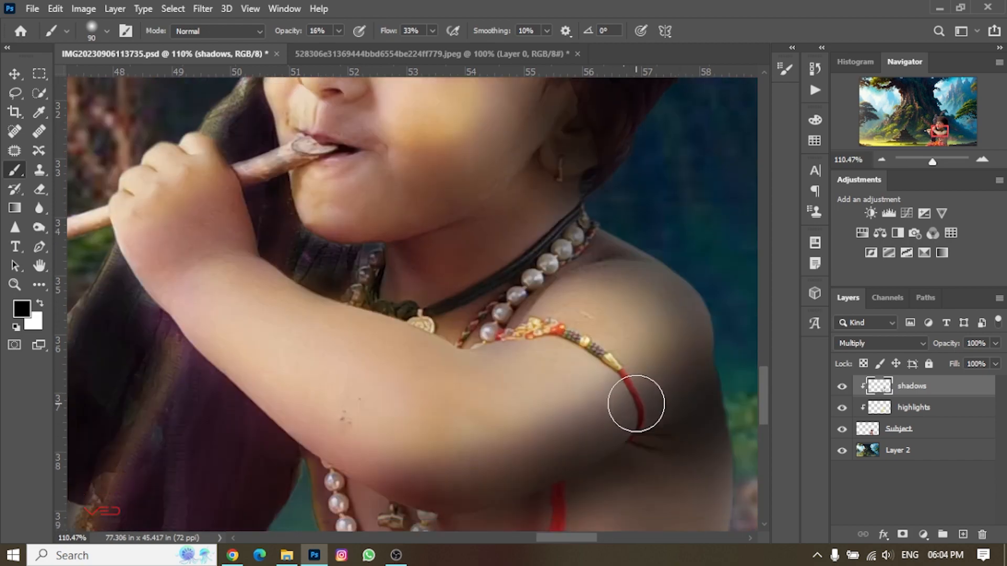
Step: Fit the whole image in view and change the shadows layer's blend mode to Soft Light, keeping its opacity at 100%
{"action": "scroll", "coordinate": [296, 398], "scroll_direction": "down", "scroll_amount": 4}
{"action": "scroll", "coordinate": [355, 404], "scroll_direction": "down", "scroll_amount": 2}
{"action": "scroll", "coordinate": [660, 466], "scroll_direction": "down", "scroll_amount": 1}
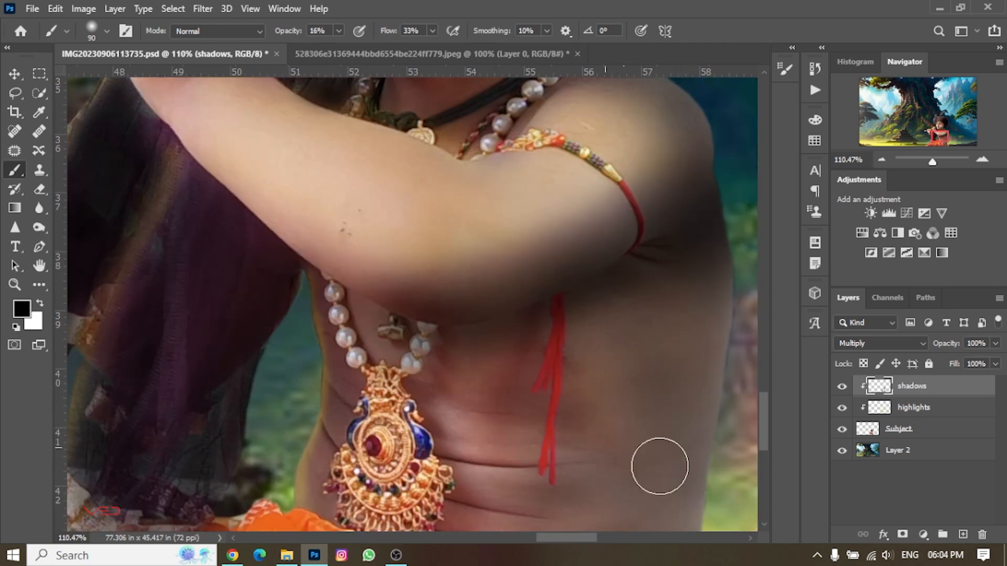
{"action": "scroll", "coordinate": [660, 466], "scroll_direction": "down", "scroll_amount": 3}
{"action": "scroll", "coordinate": [540, 476], "scroll_direction": "down", "scroll_amount": 2}
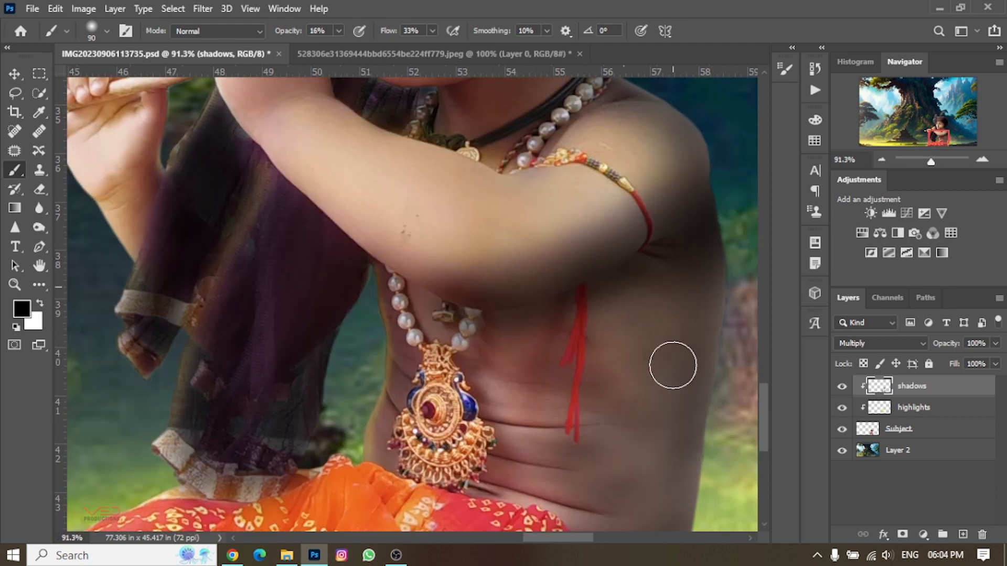
{"action": "scroll", "coordinate": [676, 378], "scroll_direction": "down", "scroll_amount": 5}
{"action": "key", "text": "ctrl+0"}
{"action": "left_click_drag", "start_coordinate": [948, 347], "coordinate": [931, 349]}
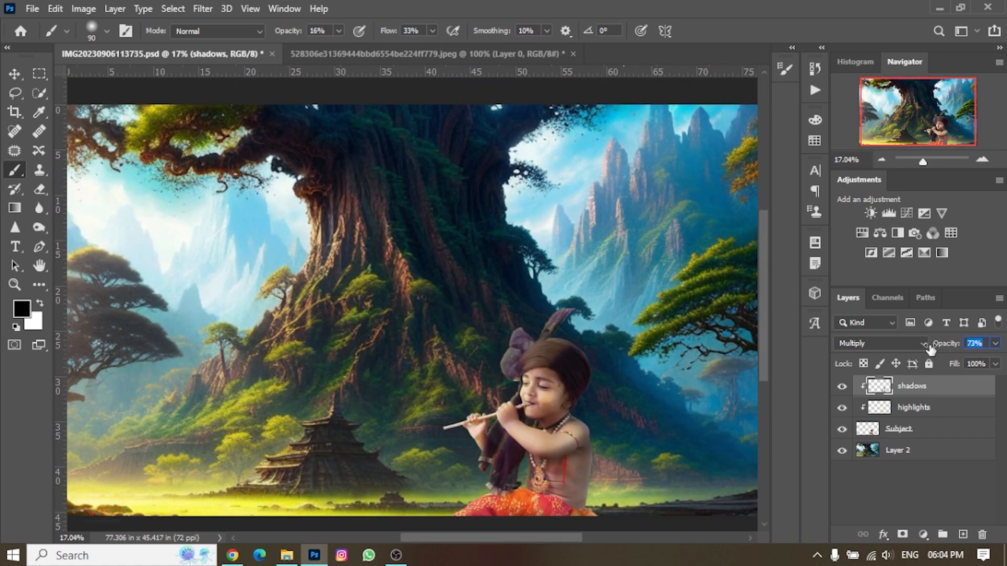
{"action": "left_click", "coordinate": [881, 343]}
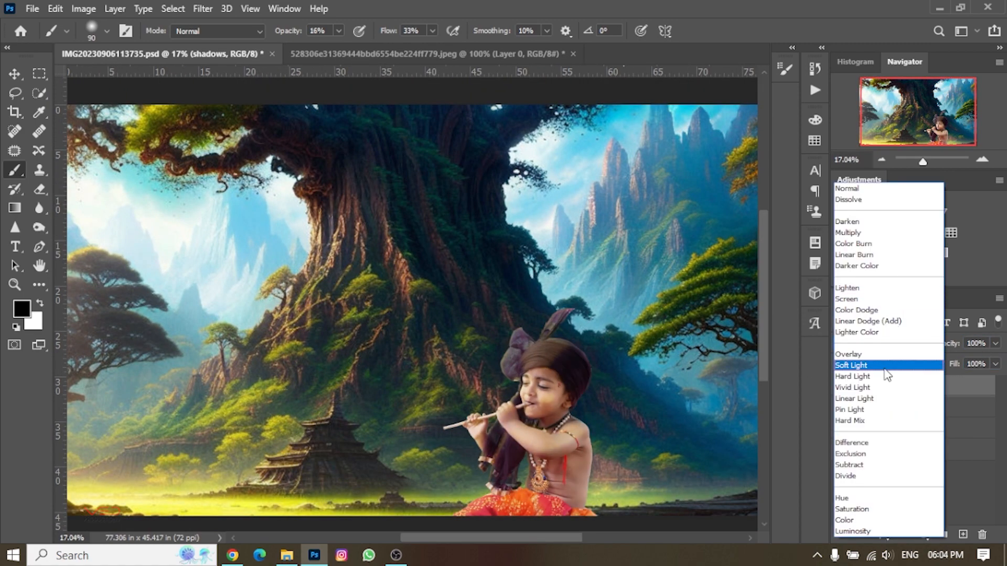
{"action": "left_click", "coordinate": [881, 366]}
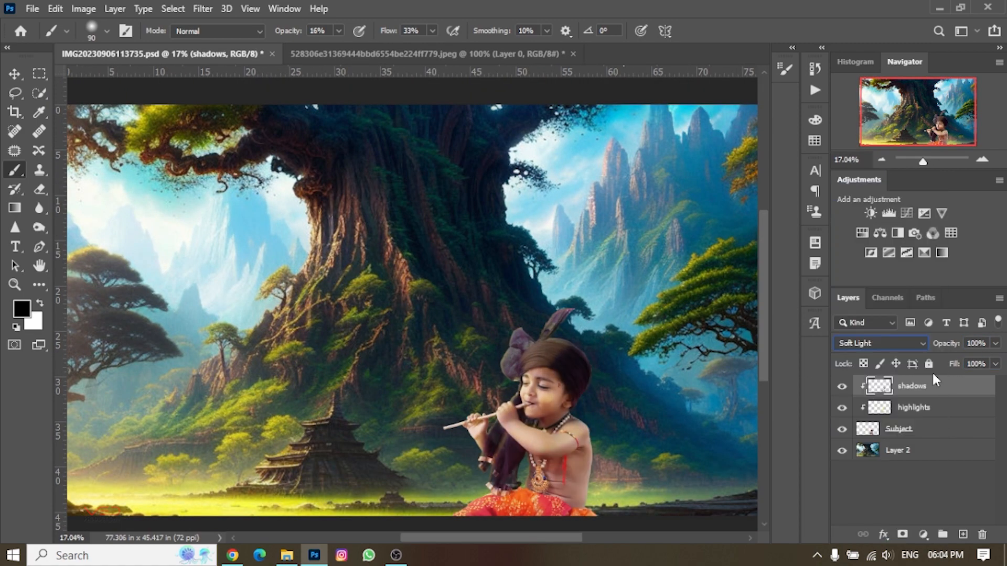
Step: Duplicate the shadows layer twice and clip both copies to the Subject layer
{"action": "key", "text": "ctrl+j"}
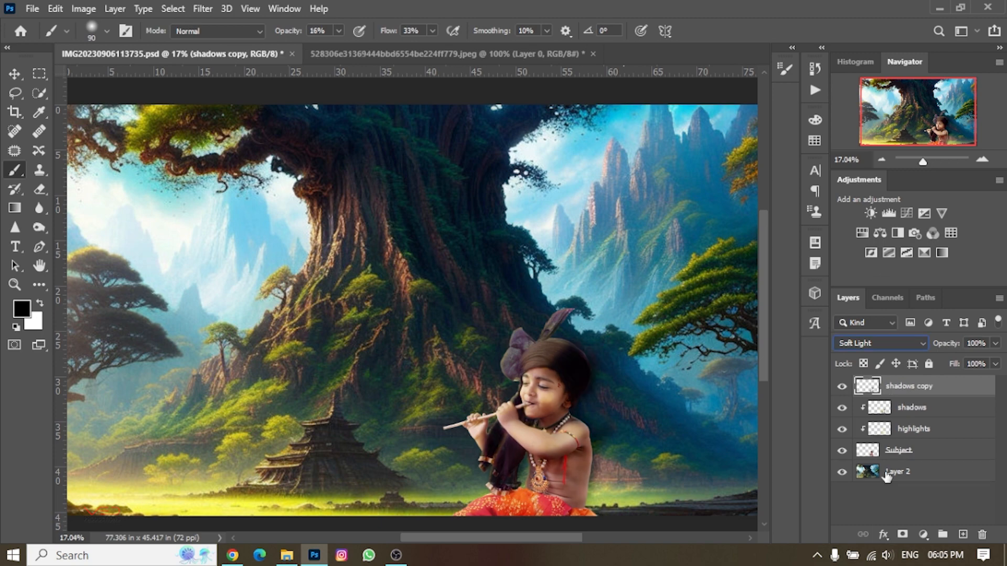
{"action": "right_click", "coordinate": [933, 386]}
{"action": "left_click", "coordinate": [769, 362]}
{"action": "right_click", "coordinate": [944, 386]}
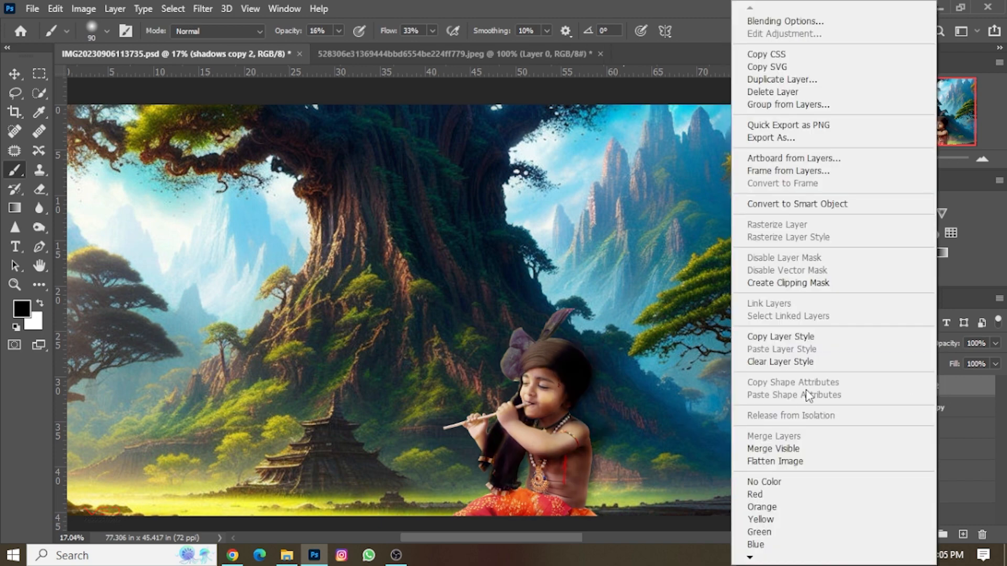
{"action": "left_click", "coordinate": [776, 285]}
Step: Set shadows copy 2 to 25% opacity and 50% fill, and shadows copy to 50% opacity and 75% fill
{"action": "scroll", "coordinate": [576, 392], "scroll_direction": "up", "scroll_amount": 5}
{"action": "left_click_drag", "start_coordinate": [939, 344], "coordinate": [915, 347]}
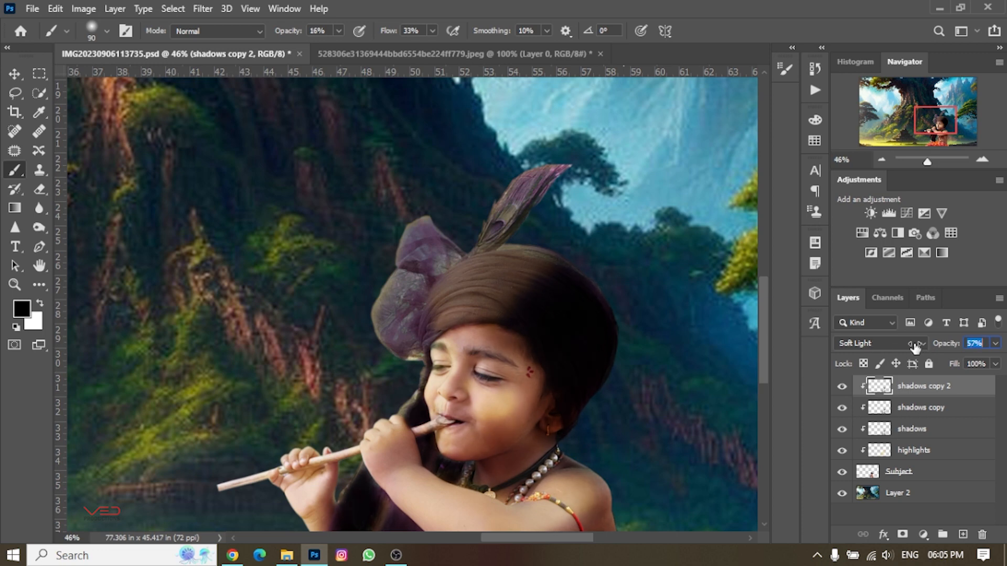
{"action": "type", "text": "25"}
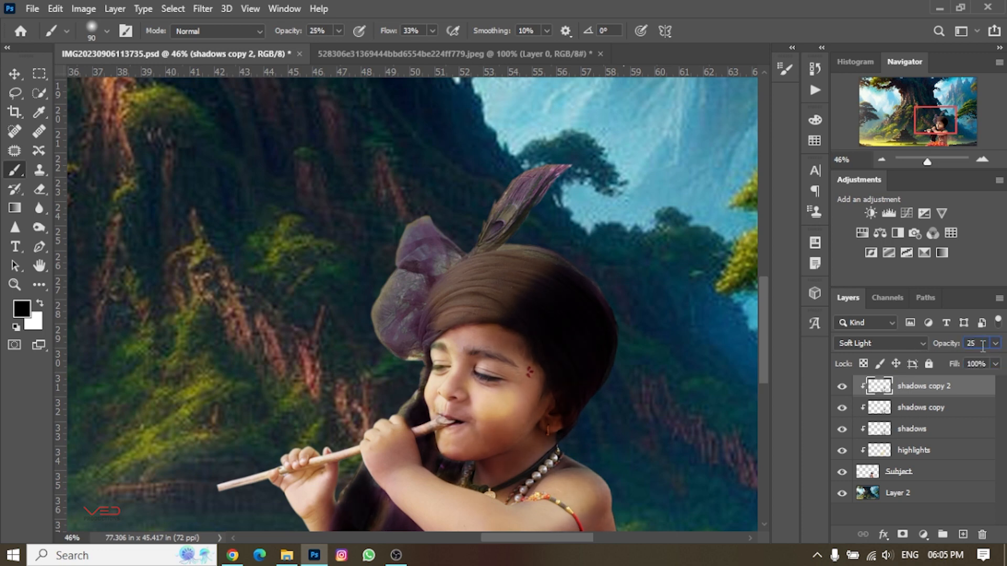
{"action": "left_click", "coordinate": [972, 407]}
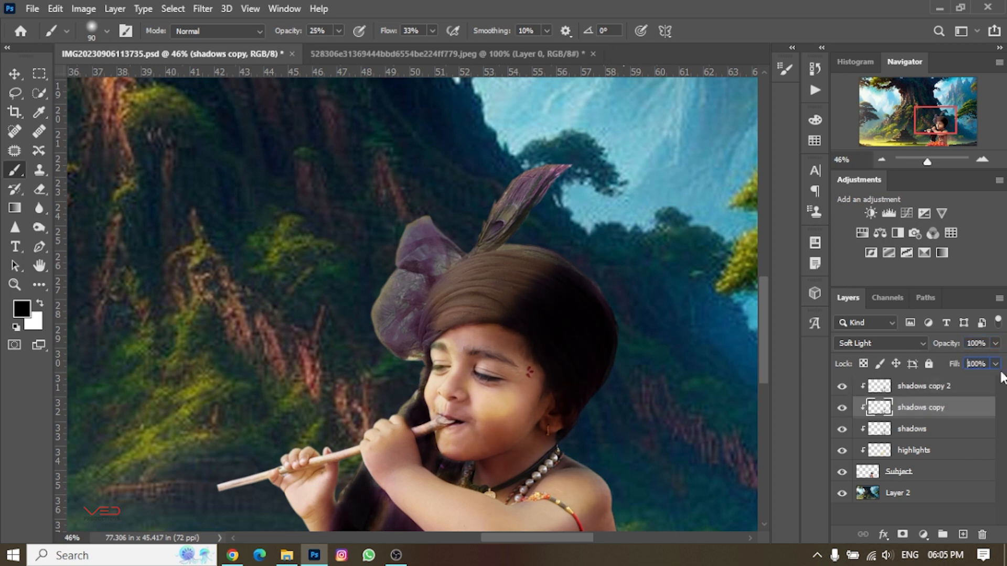
{"action": "left_click_drag", "start_coordinate": [959, 343], "coordinate": [933, 364]}
{"action": "scroll", "coordinate": [613, 316], "scroll_direction": "down", "scroll_amount": 6}
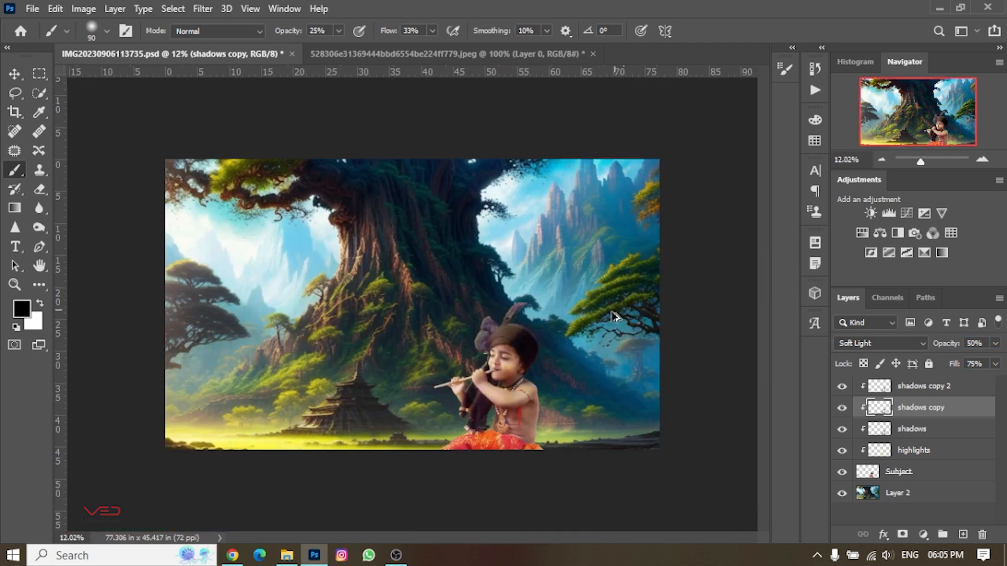
Step: Reduce the highlights layer to 89% opacity and 84% fill
{"action": "scroll", "coordinate": [352, 463], "scroll_direction": "up", "scroll_amount": 4}
{"action": "left_click", "coordinate": [921, 454]}
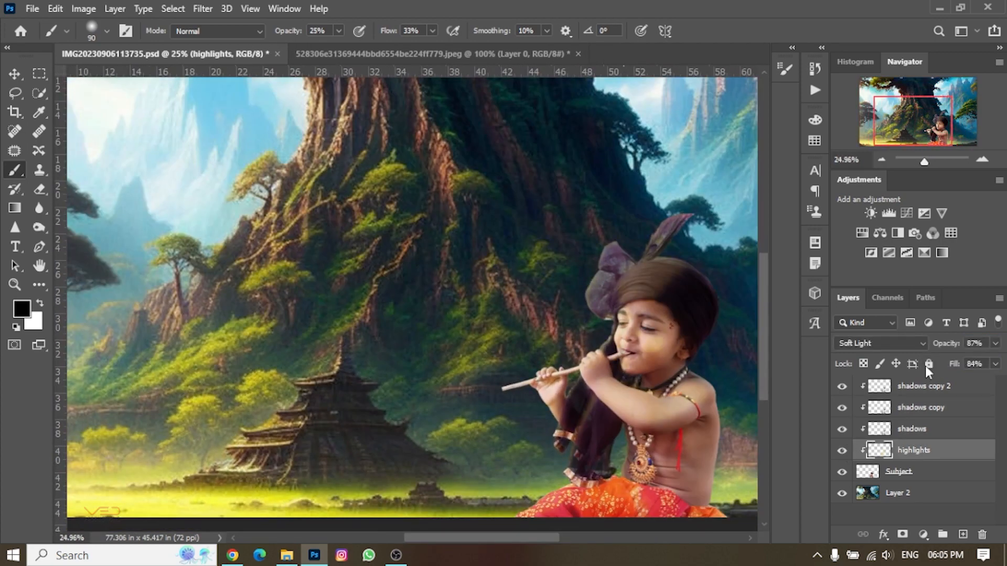
{"action": "scroll", "coordinate": [754, 373], "scroll_direction": "down", "scroll_amount": 3}
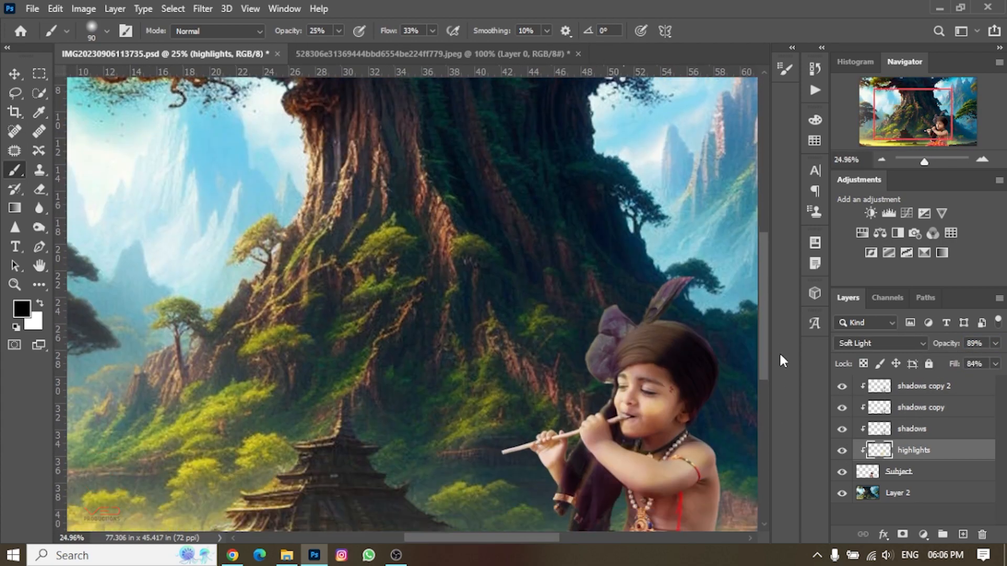
Step: Apply a 40 px Tilt-Shift blur to the background Layer 2, with the focus band below the picture
{"action": "left_click", "coordinate": [918, 493]}
{"action": "left_click", "coordinate": [202, 9]}
{"action": "mouse_move", "coordinate": [261, 189]}
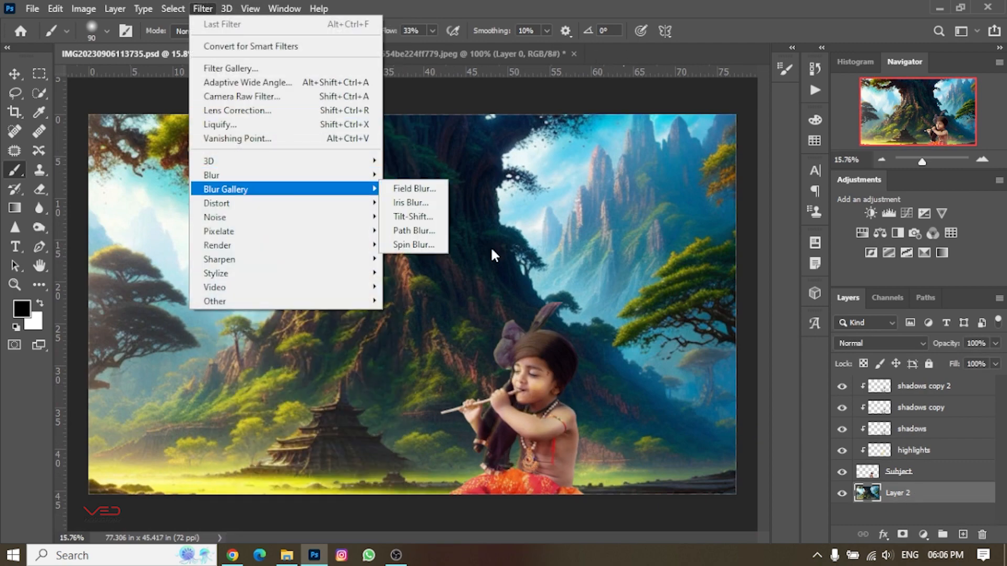
{"action": "left_click", "coordinate": [409, 217]}
{"action": "left_click_drag", "start_coordinate": [898, 157], "coordinate": [912, 158]}
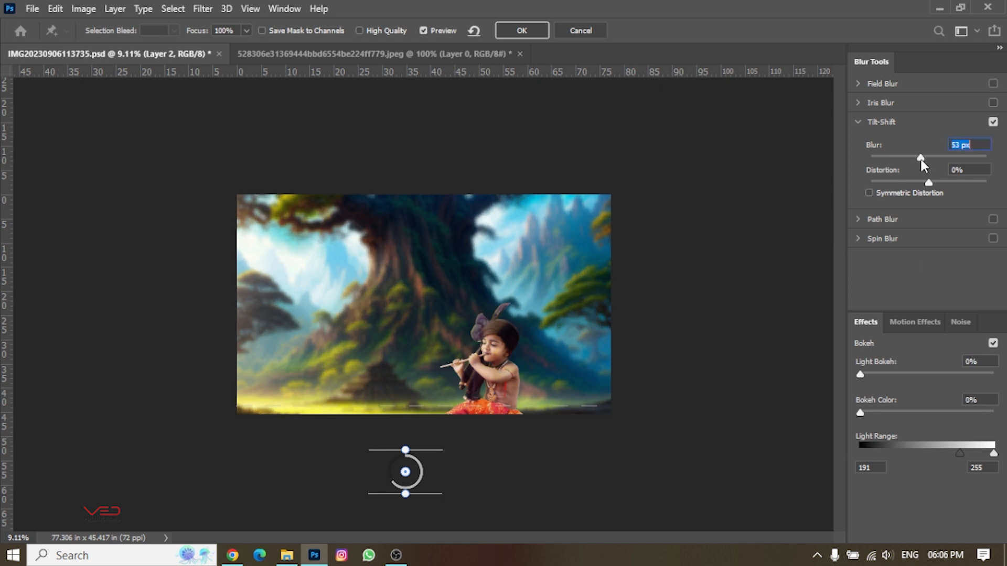
{"action": "type", "text": "40"}
{"action": "key", "text": "Return"}
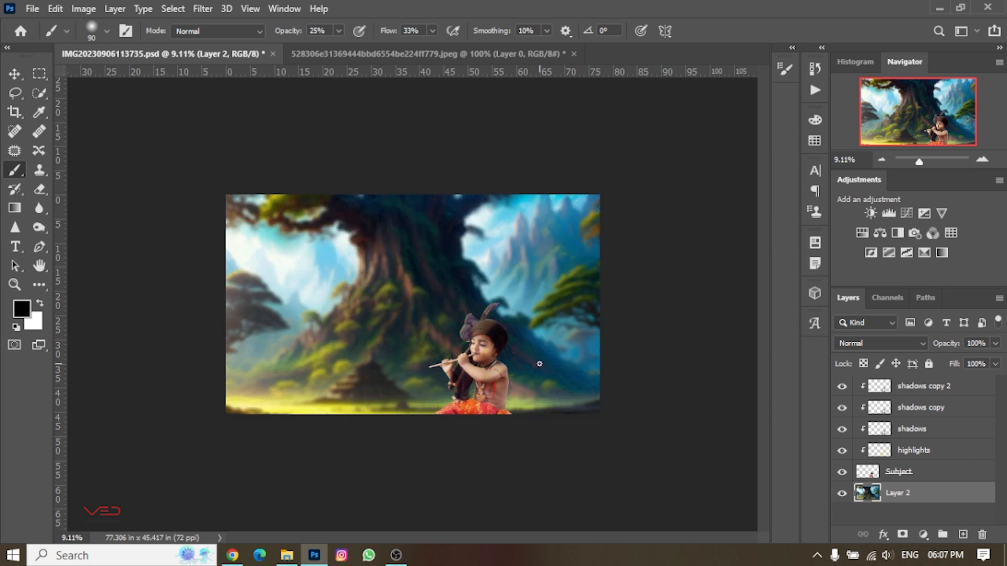
Step: Darken the purple bow on the turban on the shadows layer with a size 90 brush at 64% opacity and 52% flow
{"action": "scroll", "coordinate": [540, 364], "scroll_direction": "up", "scroll_amount": 5}
{"action": "scroll", "coordinate": [592, 404], "scroll_direction": "down", "scroll_amount": 3}
{"action": "left_click", "coordinate": [916, 437]}
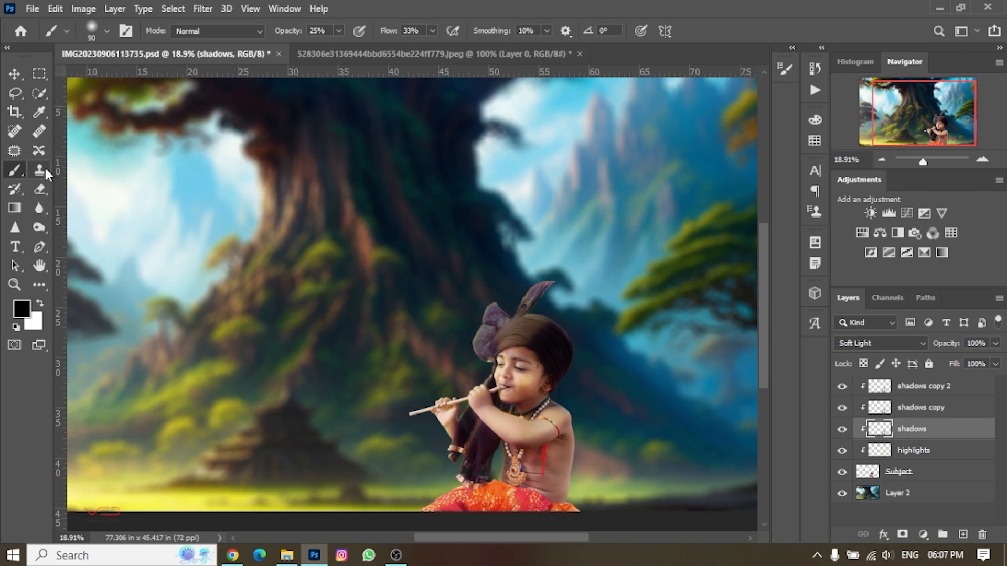
{"action": "scroll", "coordinate": [535, 325], "scroll_direction": "up", "scroll_amount": 10}
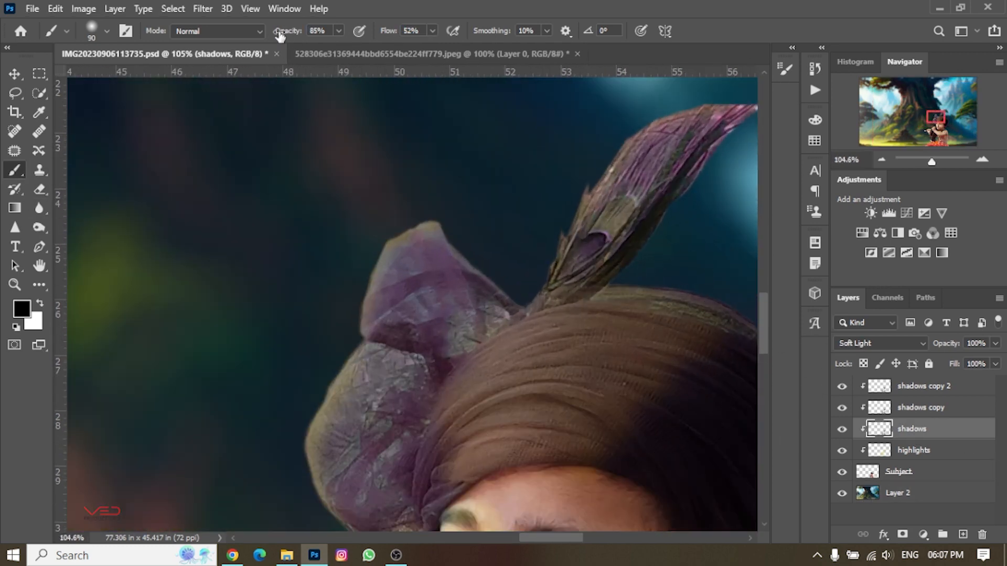
{"action": "left_click_drag", "start_coordinate": [280, 36], "coordinate": [269, 36]}
{"action": "left_click_drag", "start_coordinate": [483, 283], "coordinate": [416, 383]}
{"action": "scroll", "coordinate": [416, 382], "scroll_direction": "down", "scroll_amount": 2}
{"action": "left_click_drag", "start_coordinate": [433, 311], "coordinate": [462, 226]}
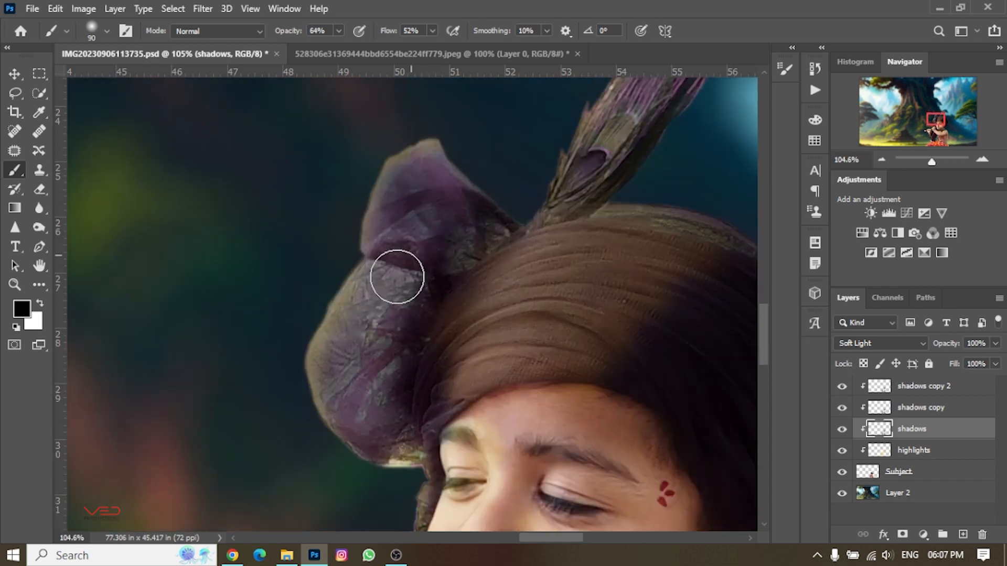
{"action": "mouse_move", "coordinate": [397, 276]}
{"action": "left_mouse_down"}
{"action": "mouse_move", "coordinate": [431, 484]}
{"action": "mouse_move", "coordinate": [350, 382]}
{"action": "mouse_move", "coordinate": [428, 194]}
{"action": "mouse_move", "coordinate": [418, 184]}
{"action": "mouse_move", "coordinate": [455, 179]}
{"action": "mouse_move", "coordinate": [319, 382]}
{"action": "left_mouse_up"}
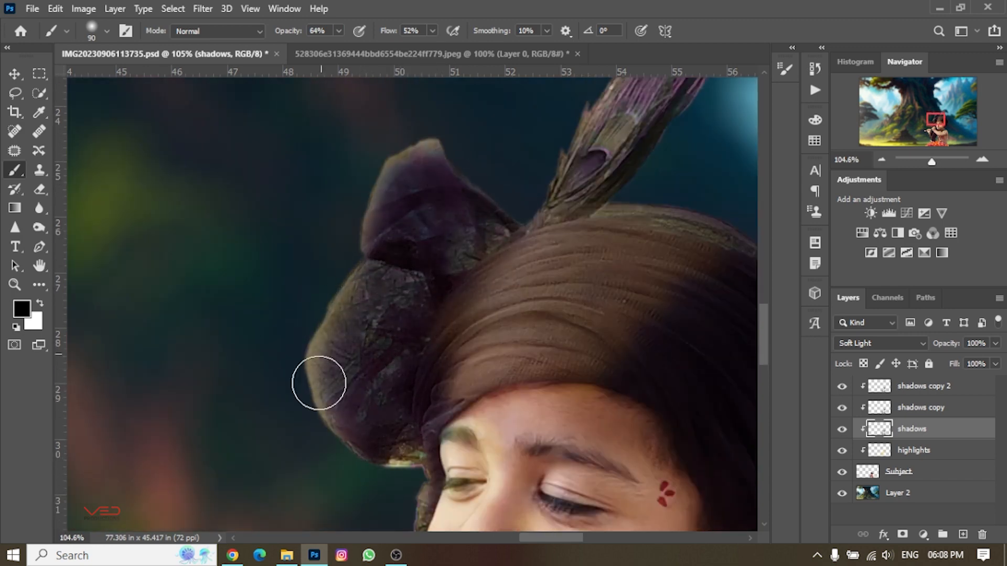
{"action": "left_click_drag", "start_coordinate": [425, 452], "coordinate": [412, 360]}
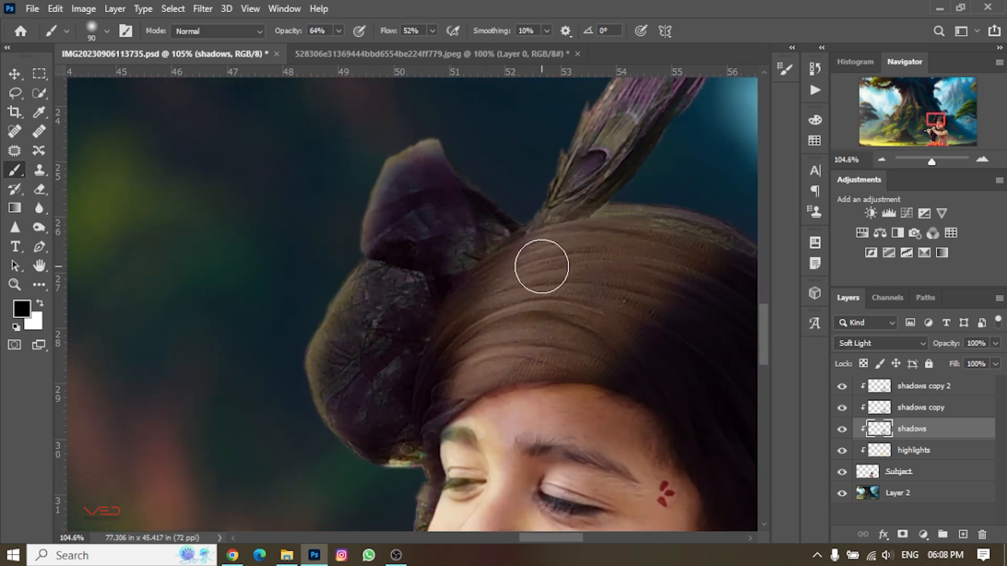
Step: Darken the brown front and crown of the turban with a size 175 brush
{"action": "key", "text": "bracketright"}
{"action": "key", "text": "bracketright"}
{"action": "key", "text": "bracketright"}
{"action": "key", "text": "bracketright"}
{"action": "mouse_move", "coordinate": [668, 261]}
{"action": "left_mouse_down"}
{"action": "mouse_move", "coordinate": [456, 310]}
{"action": "mouse_move", "coordinate": [474, 331]}
{"action": "left_mouse_up"}
{"action": "scroll", "coordinate": [670, 377], "scroll_direction": "down", "scroll_amount": 5}
{"action": "scroll", "coordinate": [667, 375], "scroll_direction": "up", "scroll_amount": 2}
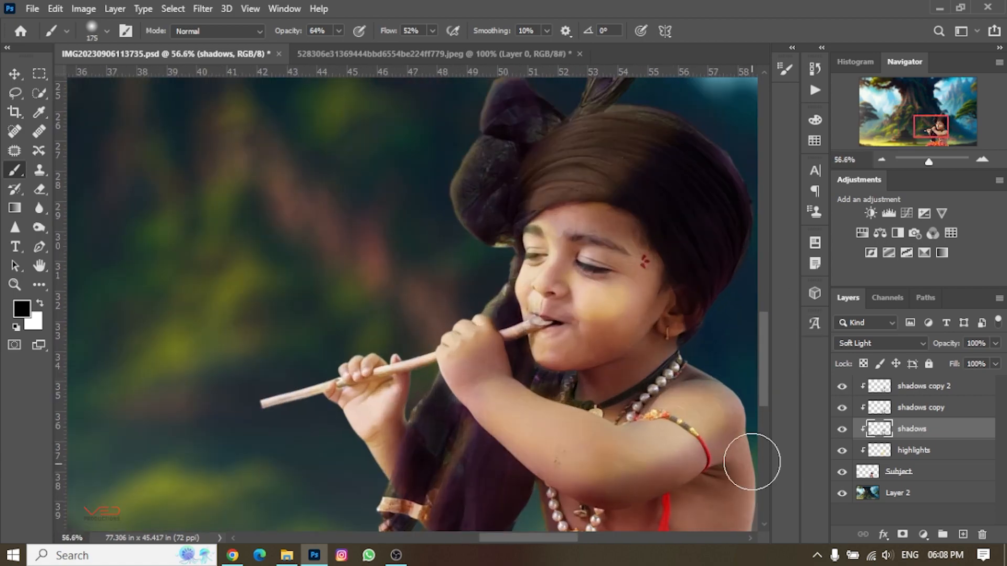
{"action": "scroll", "coordinate": [650, 414], "scroll_direction": "down", "scroll_amount": 6}
{"action": "scroll", "coordinate": [619, 279], "scroll_direction": "up", "scroll_amount": 10}
Step: Try to erase part of the peacock feather's eye on the Subject layer with a size 35 eraser
{"action": "left_click", "coordinate": [911, 475]}
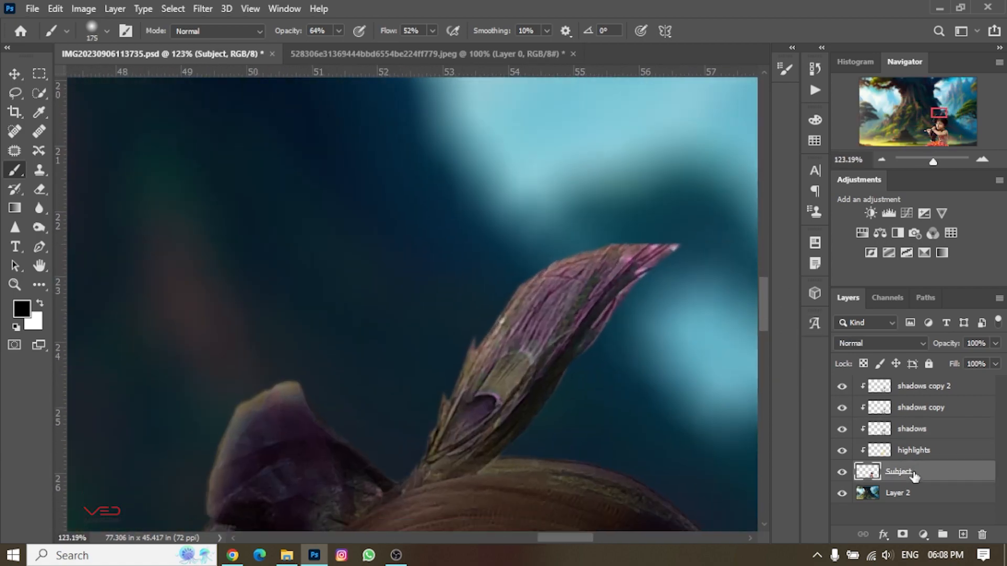
{"action": "left_click", "coordinate": [39, 188]}
{"action": "left_click_drag", "start_coordinate": [491, 380], "coordinate": [470, 408]}
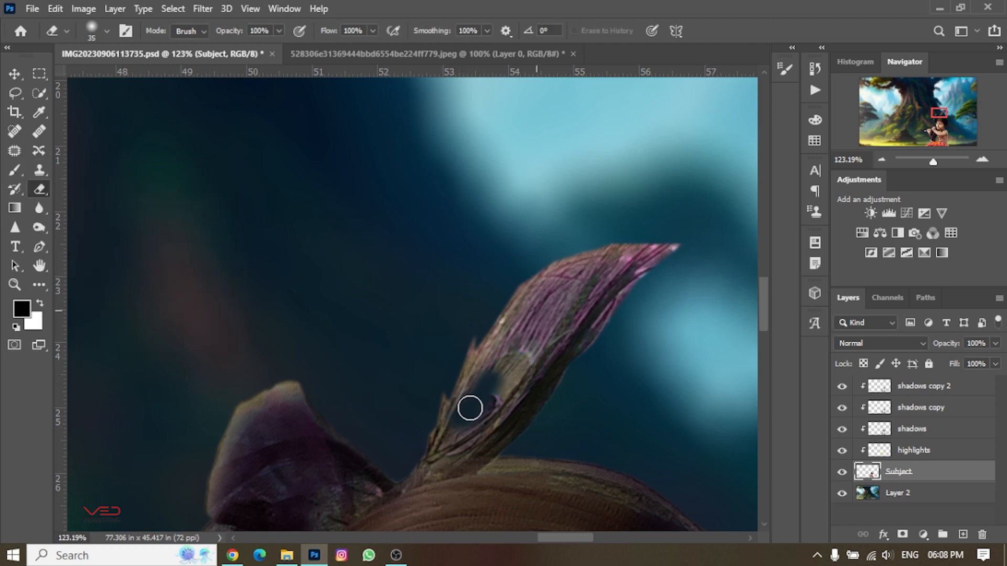
{"action": "left_click", "coordinate": [920, 386]}
{"action": "scroll", "coordinate": [577, 418], "scroll_direction": "down", "scroll_amount": 10}
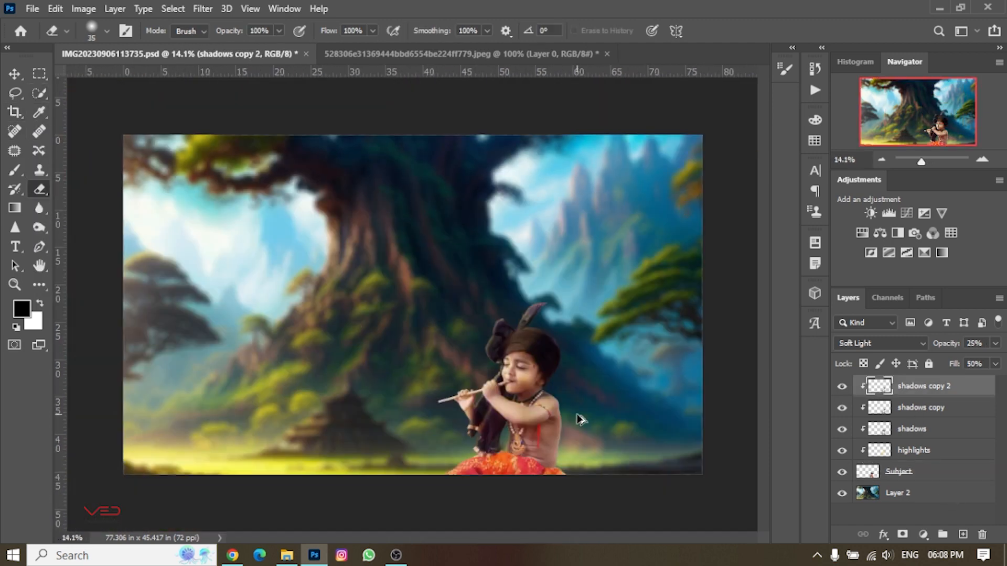
Step: Add a clipped layer directly above the shadows layer, set it to Multiply, and ready a size 30 brush at 100% opacity and flow
{"action": "scroll", "coordinate": [581, 427], "scroll_direction": "up", "scroll_amount": 3}
{"action": "scroll", "coordinate": [548, 194], "scroll_direction": "up", "scroll_amount": 6}
{"action": "key", "text": "alt+bracketleft"}
{"action": "key", "text": "alt+bracketleft"}
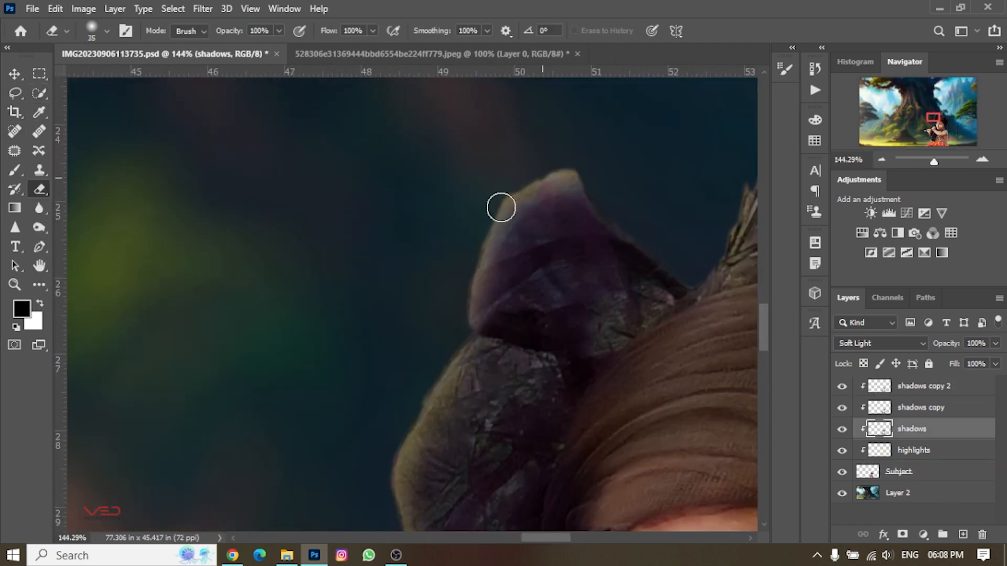
{"action": "key", "text": "b"}
{"action": "scroll", "coordinate": [544, 243], "scroll_direction": "down", "scroll_amount": 5}
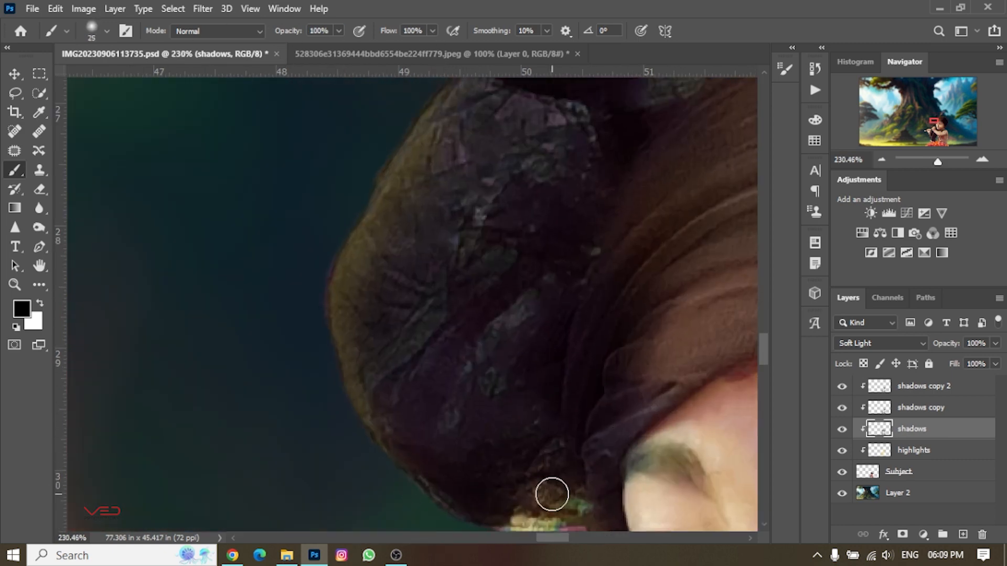
{"action": "scroll", "coordinate": [552, 494], "scroll_direction": "down", "scroll_amount": 3}
{"action": "scroll", "coordinate": [567, 426], "scroll_direction": "up", "scroll_amount": 5}
{"action": "key", "text": "bracketright"}
{"action": "left_click", "coordinate": [962, 534]}
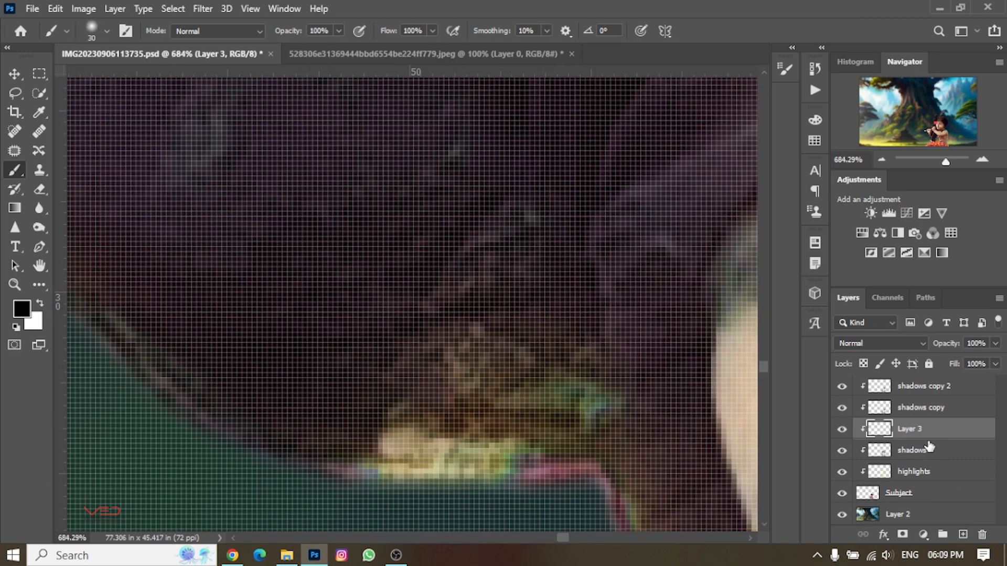
{"action": "left_click", "coordinate": [881, 343]}
{"action": "left_click", "coordinate": [873, 244]}
{"action": "left_click", "coordinate": [881, 343]}
{"action": "left_click", "coordinate": [865, 231]}
Step: Try to darken the pale lower edge of the turban's bow at full brush strength, and undo the strokes
{"action": "left_click_drag", "start_coordinate": [515, 394], "coordinate": [539, 416]}
{"action": "scroll", "coordinate": [539, 416], "scroll_direction": "down", "scroll_amount": 4}
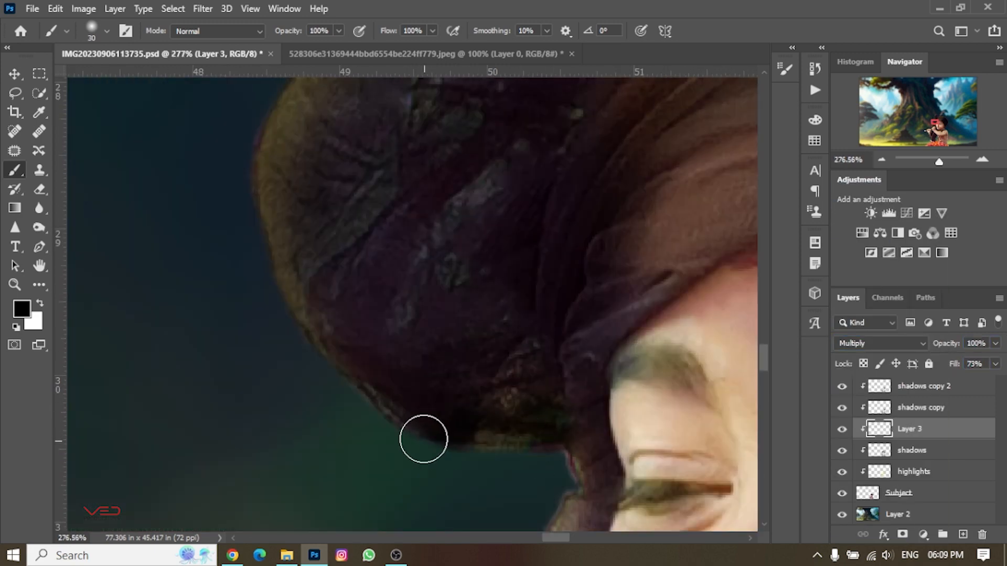
{"action": "scroll", "coordinate": [518, 438], "scroll_direction": "down", "scroll_amount": 8}
{"action": "scroll", "coordinate": [535, 292], "scroll_direction": "up", "scroll_amount": 10}
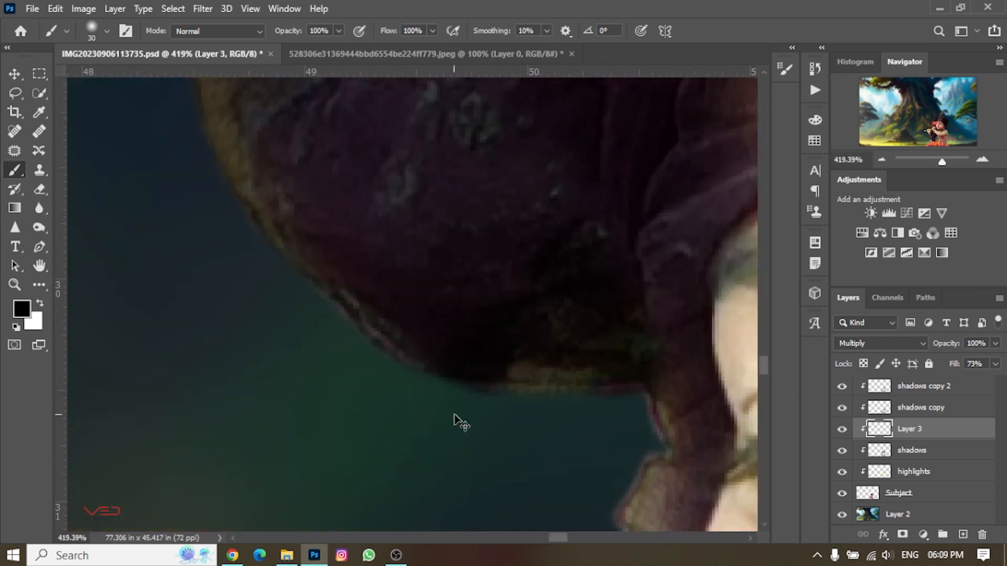
{"action": "key", "text": "ctrl+z"}
{"action": "key", "text": "ctrl+z"}
{"action": "key", "text": "ctrl+z"}
{"action": "key", "text": "ctrl+z"}
{"action": "key", "text": "ctrl+z"}
Step: Paint the pale lower edge of the turban's bow dark, using the size 30 brush at 77% opacity and 97% flow
{"action": "left_click_drag", "start_coordinate": [520, 367], "coordinate": [583, 376]}
{"action": "left_click_drag", "start_coordinate": [388, 30], "coordinate": [387, 30]}
{"action": "mouse_move", "coordinate": [520, 307]}
{"action": "left_mouse_down"}
{"action": "mouse_move", "coordinate": [566, 333]}
{"action": "mouse_move", "coordinate": [517, 330]}
{"action": "left_mouse_up"}
{"action": "scroll", "coordinate": [559, 315], "scroll_direction": "down", "scroll_amount": 10}
{"action": "scroll", "coordinate": [568, 314], "scroll_direction": "down", "scroll_amount": 5}
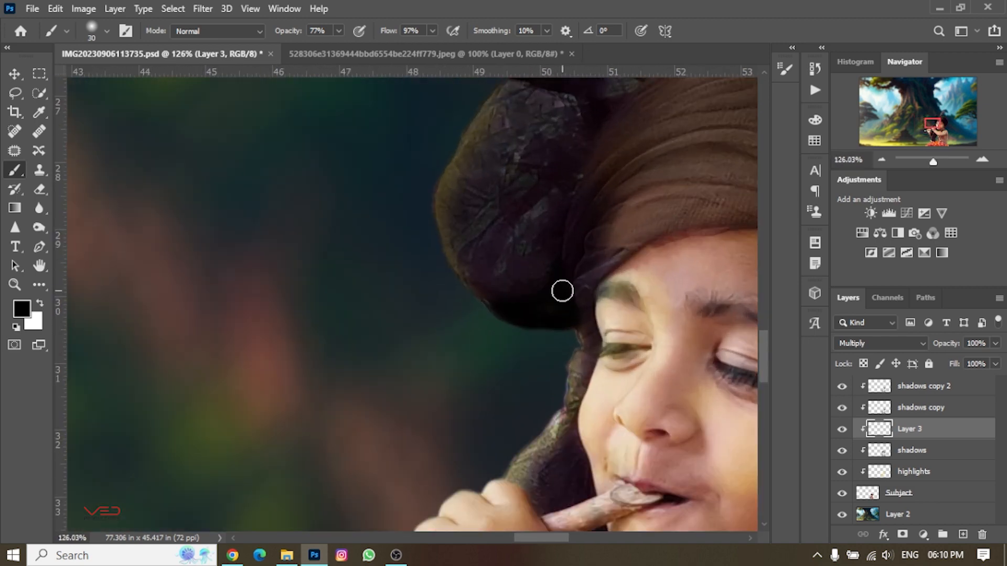
Step: Darken the whole bow on the turban with a size 90 brush at 60% opacity and 82% flow
{"action": "scroll", "coordinate": [589, 231], "scroll_direction": "down", "scroll_amount": 10}
{"action": "scroll", "coordinate": [607, 186], "scroll_direction": "up", "scroll_amount": 10}
{"action": "left_click_drag", "start_coordinate": [580, 145], "coordinate": [569, 223]}
{"action": "key", "text": "]"}
{"action": "key", "text": "]"}
{"action": "key", "text": "]"}
{"action": "key", "text": "]"}
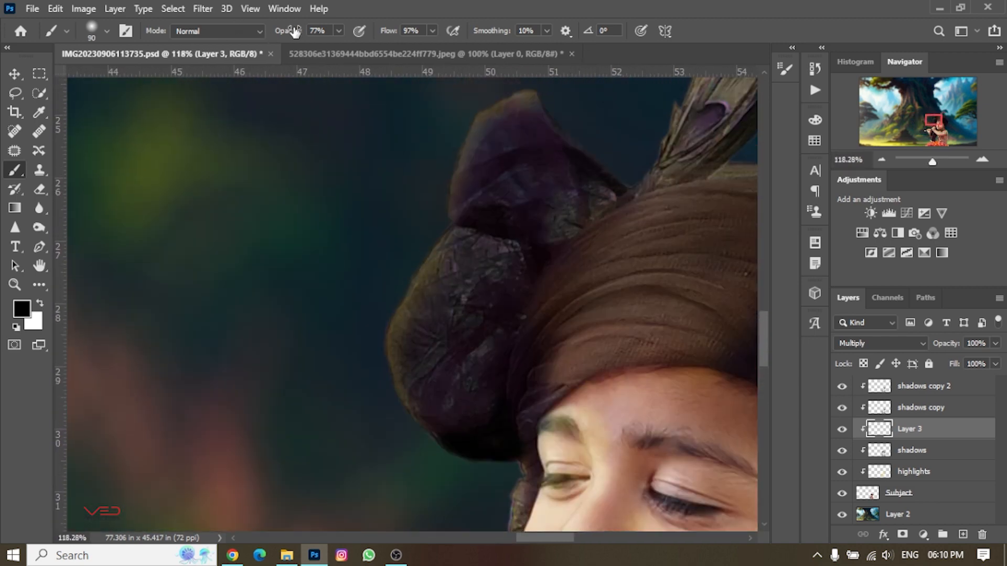
{"action": "mouse_move", "coordinate": [612, 181]}
{"action": "left_mouse_down"}
{"action": "mouse_move", "coordinate": [433, 315]}
{"action": "mouse_move", "coordinate": [493, 393]}
{"action": "mouse_move", "coordinate": [486, 254]}
{"action": "mouse_move", "coordinate": [486, 343]}
{"action": "left_mouse_up"}
{"action": "scroll", "coordinate": [486, 344], "scroll_direction": "down", "scroll_amount": 10}
Step: Try to darken the rear edge of the turban, and undo the stroke
{"action": "scroll", "coordinate": [596, 364], "scroll_direction": "up", "scroll_amount": 10}
{"action": "left_click_drag", "start_coordinate": [559, 445], "coordinate": [640, 236]}
{"action": "key", "text": "ctrl+z"}
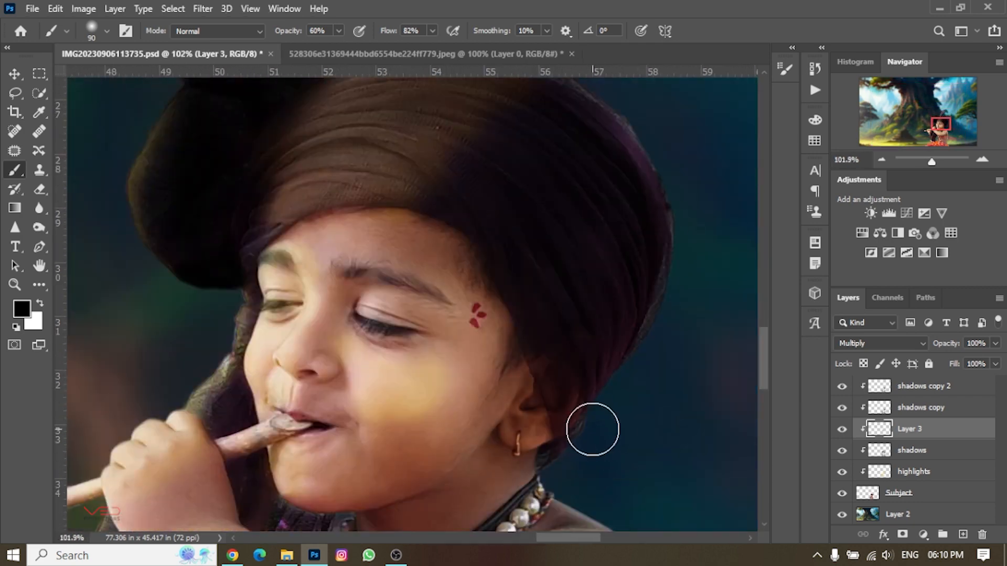
Step: Set the brush to 37% opacity and 56% flow and shade the turban's rear edge, the ear area and the turban's crown
{"action": "left_click_drag", "start_coordinate": [289, 30], "coordinate": [276, 30]}
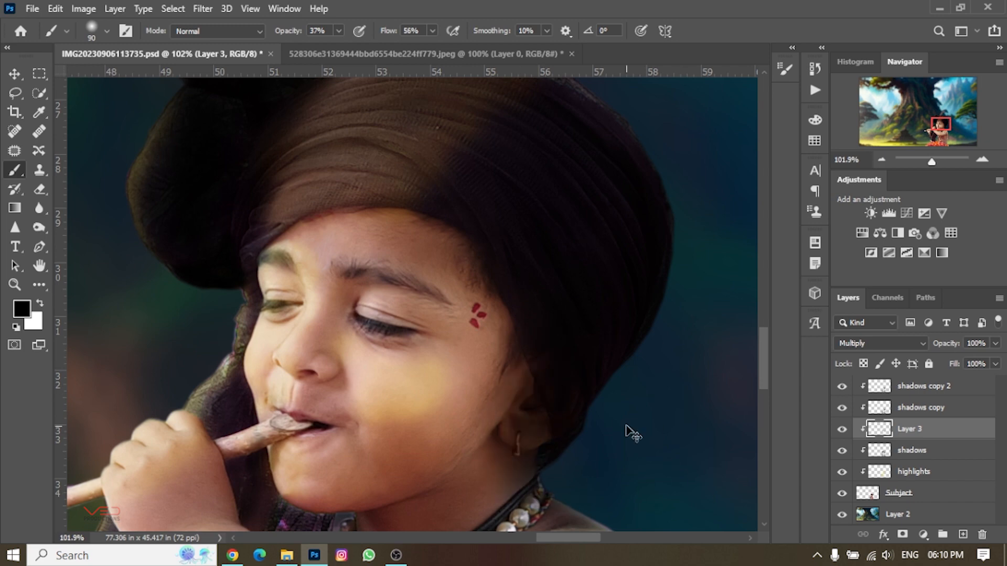
{"action": "scroll", "coordinate": [634, 432], "scroll_direction": "up", "scroll_amount": 5}
{"action": "left_click_drag", "start_coordinate": [493, 249], "coordinate": [426, 202]}
{"action": "left_click_drag", "start_coordinate": [310, 281], "coordinate": [356, 183]}
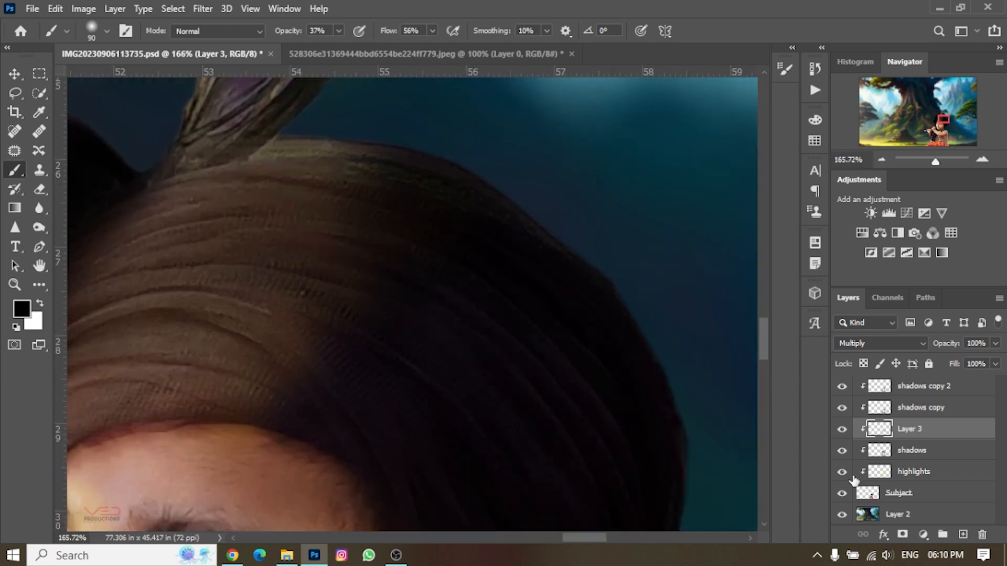
Step: Paint a dark shadow line along the turban's lower edge above the forehead with a size 20 brush
{"action": "scroll", "coordinate": [589, 476], "scroll_direction": "down", "scroll_amount": 8}
{"action": "scroll", "coordinate": [472, 376], "scroll_direction": "up", "scroll_amount": 12}
{"action": "key", "text": "bracketleft"}
{"action": "key", "text": "bracketleft"}
{"action": "key", "text": "bracketleft"}
{"action": "key", "text": "bracketleft"}
{"action": "key", "text": "bracketleft"}
{"action": "key", "text": "bracketleft"}
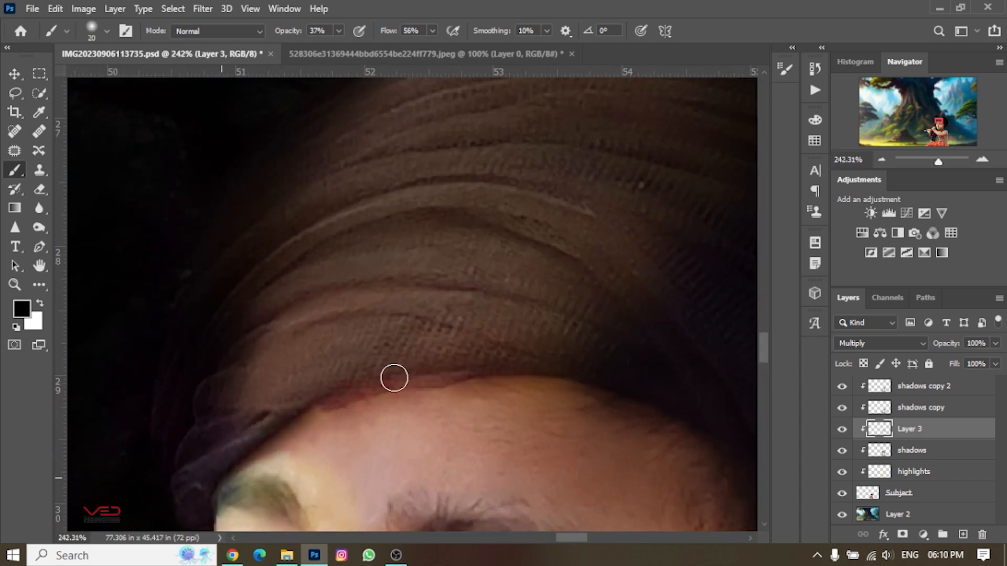
{"action": "mouse_move", "coordinate": [394, 378]}
{"action": "left_mouse_down"}
{"action": "mouse_move", "coordinate": [597, 384]}
{"action": "mouse_move", "coordinate": [424, 381]}
{"action": "mouse_move", "coordinate": [519, 359]}
{"action": "left_mouse_up"}
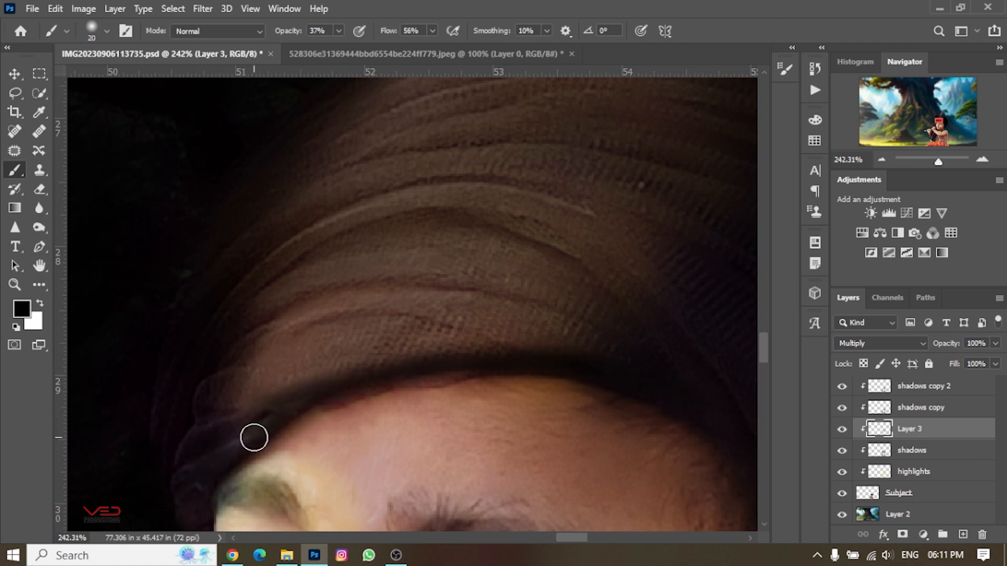
{"action": "scroll", "coordinate": [618, 381], "scroll_direction": "down", "scroll_amount": 3}
Step: Deepen and widen the shadow where the turban meets the forehead using a size 35 brush
{"action": "scroll", "coordinate": [682, 469], "scroll_direction": "up", "scroll_amount": 6}
{"action": "key", "text": "bracketright"}
{"action": "key", "text": "bracketright"}
{"action": "key", "text": "bracketright"}
{"action": "left_click_drag", "start_coordinate": [201, 341], "coordinate": [730, 390]}
{"action": "left_click_drag", "start_coordinate": [301, 310], "coordinate": [707, 397]}
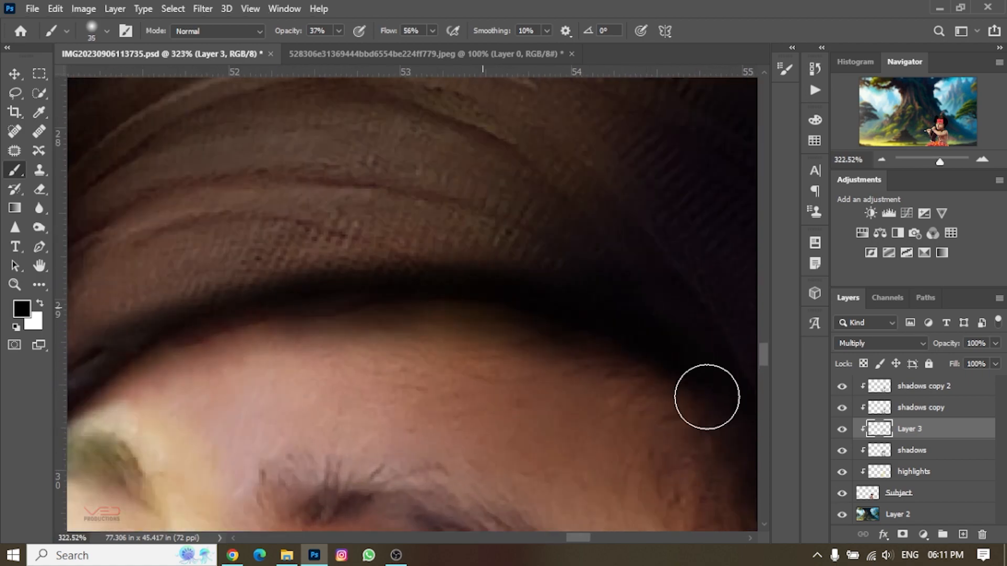
Step: Try to darken the cloth strip beside the child's eye with a size 15 brush, and undo the stroke
{"action": "scroll", "coordinate": [682, 367], "scroll_direction": "down", "scroll_amount": 12}
{"action": "scroll", "coordinate": [529, 355], "scroll_direction": "up", "scroll_amount": 8}
{"action": "left_click_drag", "start_coordinate": [602, 267], "coordinate": [595, 407]}
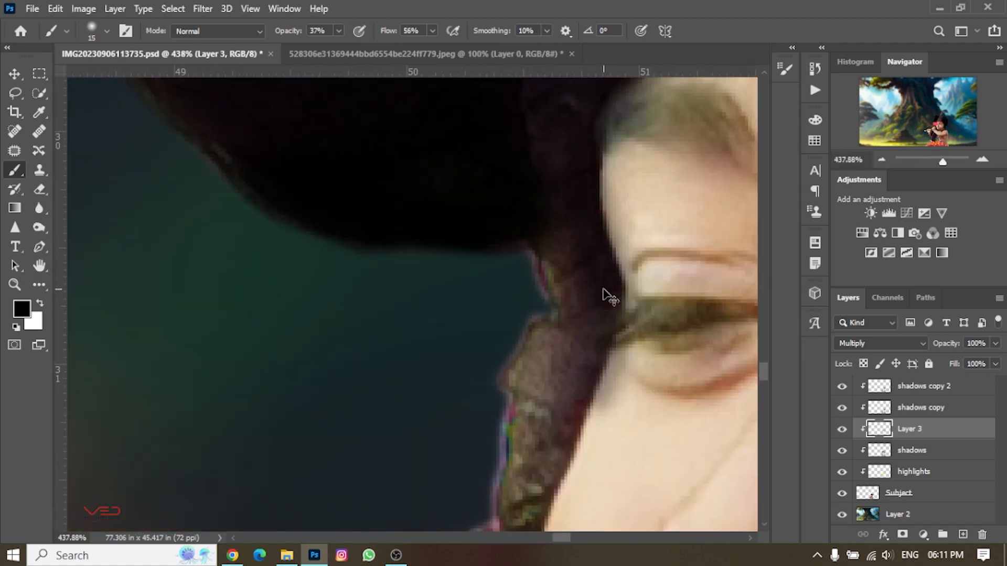
{"action": "key", "text": "ctrl+z"}
Step: Darken the cloth between the face and the raised hand with a size 25 brush
{"action": "mouse_move", "coordinate": [542, 444]}
{"action": "left_mouse_down"}
{"action": "mouse_move", "coordinate": [584, 310]}
{"action": "mouse_move", "coordinate": [521, 458]}
{"action": "mouse_move", "coordinate": [544, 408]}
{"action": "mouse_move", "coordinate": [519, 366]}
{"action": "mouse_move", "coordinate": [441, 514]}
{"action": "left_mouse_up"}
{"action": "scroll", "coordinate": [543, 408], "scroll_direction": "down", "scroll_amount": 3}
{"action": "scroll", "coordinate": [526, 413], "scroll_direction": "down", "scroll_amount": 4}
{"action": "scroll", "coordinate": [526, 413], "scroll_direction": "up", "scroll_amount": 2}
{"action": "key", "text": "bracketright"}
{"action": "key", "text": "bracketright"}
{"action": "left_click_drag", "start_coordinate": [507, 247], "coordinate": [509, 460]}
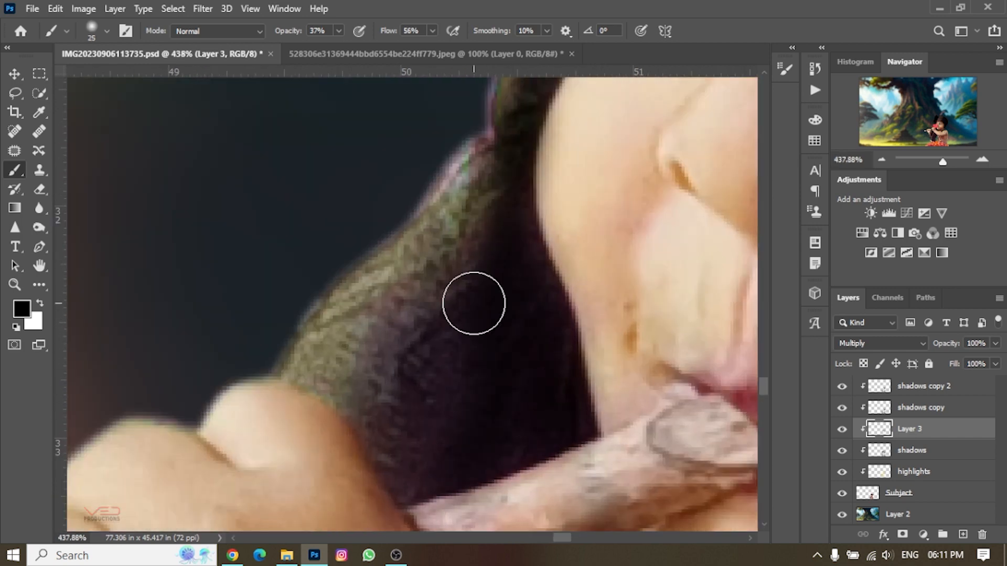
{"action": "mouse_move", "coordinate": [415, 400]}
{"action": "left_mouse_down"}
{"action": "mouse_move", "coordinate": [461, 189]}
{"action": "mouse_move", "coordinate": [413, 481]}
{"action": "left_mouse_up"}
Step: Darken the scarf folds between the raised hand and the pale border with a brush enlarged to size 50
{"action": "key", "text": "bracketright"}
{"action": "scroll", "coordinate": [413, 480], "scroll_direction": "down", "scroll_amount": 5}
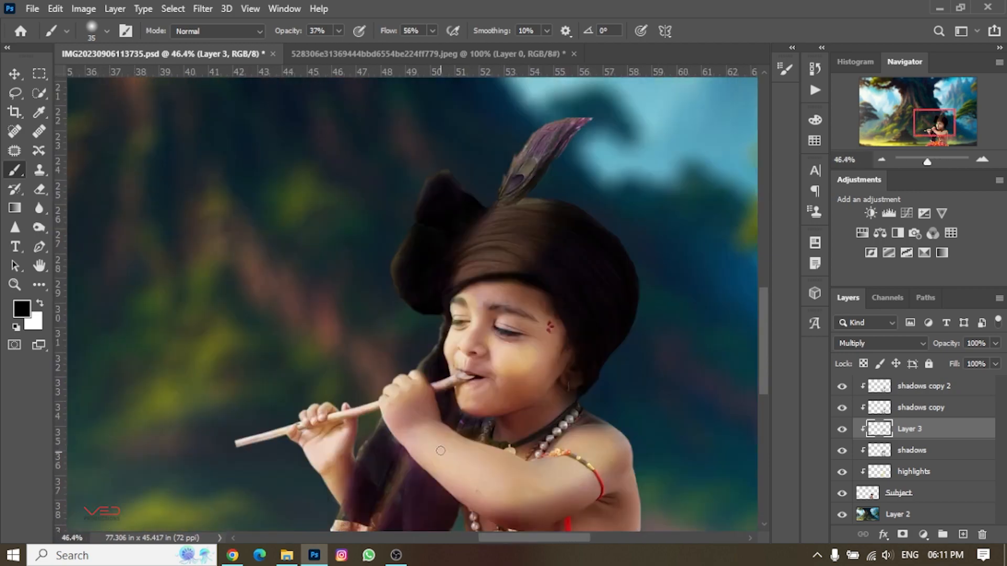
{"action": "scroll", "coordinate": [292, 310], "scroll_direction": "up", "scroll_amount": 5}
{"action": "scroll", "coordinate": [344, 499], "scroll_direction": "down", "scroll_amount": 2}
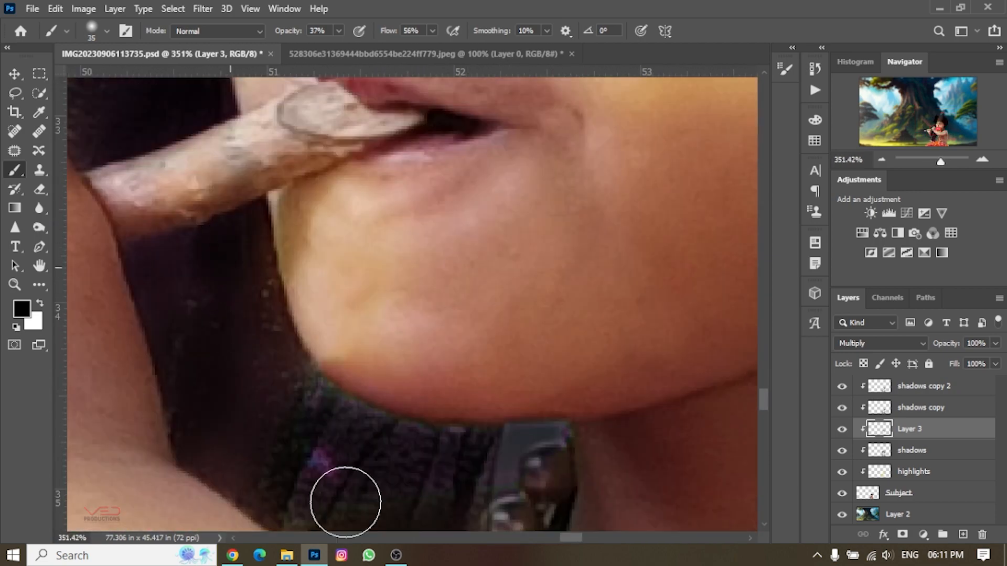
{"action": "scroll", "coordinate": [299, 406], "scroll_direction": "down", "scroll_amount": 4}
{"action": "scroll", "coordinate": [290, 365], "scroll_direction": "up", "scroll_amount": 4}
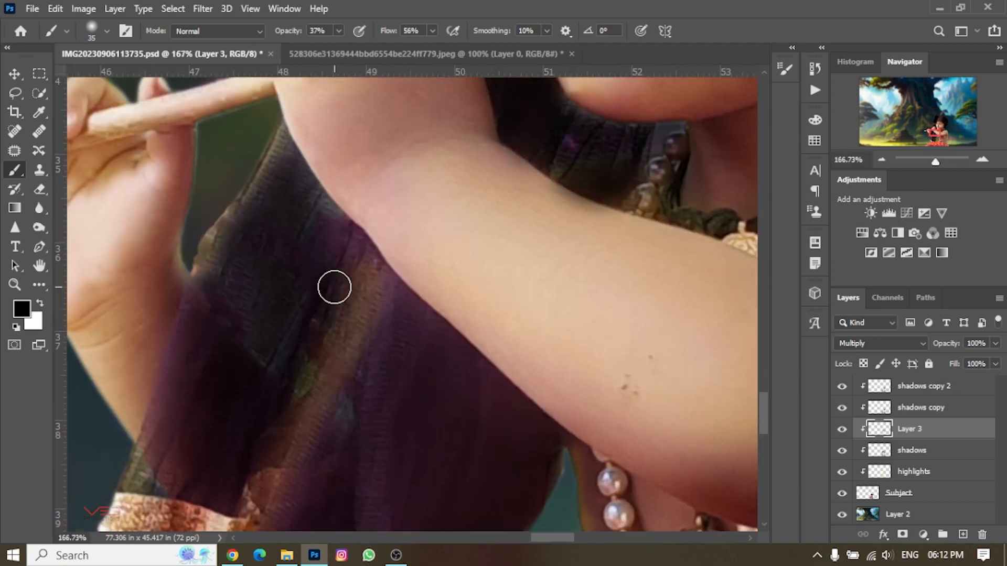
{"action": "mouse_move", "coordinate": [208, 439]}
{"action": "left_mouse_down"}
{"action": "mouse_move", "coordinate": [193, 424]}
{"action": "mouse_move", "coordinate": [184, 493]}
{"action": "left_mouse_up"}
{"action": "mouse_move", "coordinate": [204, 486]}
{"action": "left_mouse_down"}
{"action": "mouse_move", "coordinate": [206, 355]}
{"action": "mouse_move", "coordinate": [152, 380]}
{"action": "left_mouse_up"}
{"action": "scroll", "coordinate": [131, 357], "scroll_direction": "up", "scroll_amount": 3}
{"action": "left_click_drag", "start_coordinate": [196, 284], "coordinate": [250, 439]}
{"action": "left_click_drag", "start_coordinate": [370, 497], "coordinate": [551, 194]}
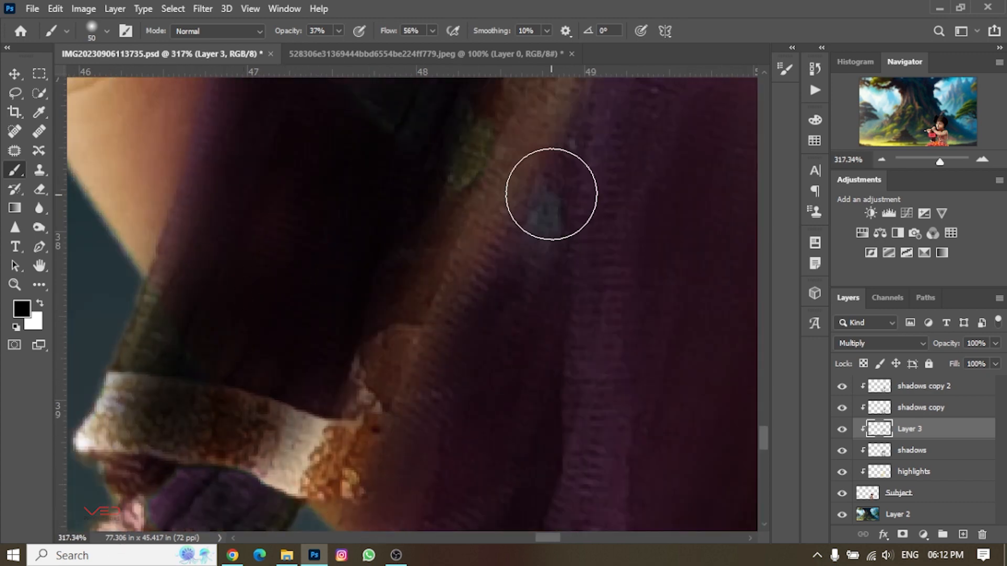
Step: Shade the scarf where it emerges behind the wrist below the flute, using a size 20 brush
{"action": "scroll", "coordinate": [514, 432], "scroll_direction": "down", "scroll_amount": 4}
{"action": "scroll", "coordinate": [495, 413], "scroll_direction": "up", "scroll_amount": 2}
{"action": "scroll", "coordinate": [450, 497], "scroll_direction": "down", "scroll_amount": 3}
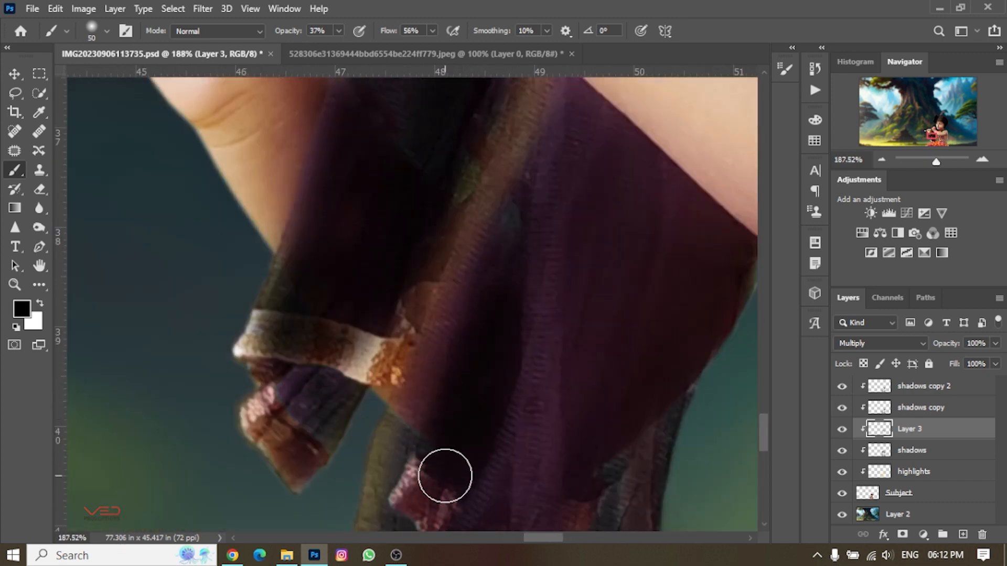
{"action": "scroll", "coordinate": [341, 454], "scroll_direction": "down", "scroll_amount": 4}
{"action": "scroll", "coordinate": [292, 376], "scroll_direction": "up", "scroll_amount": 6}
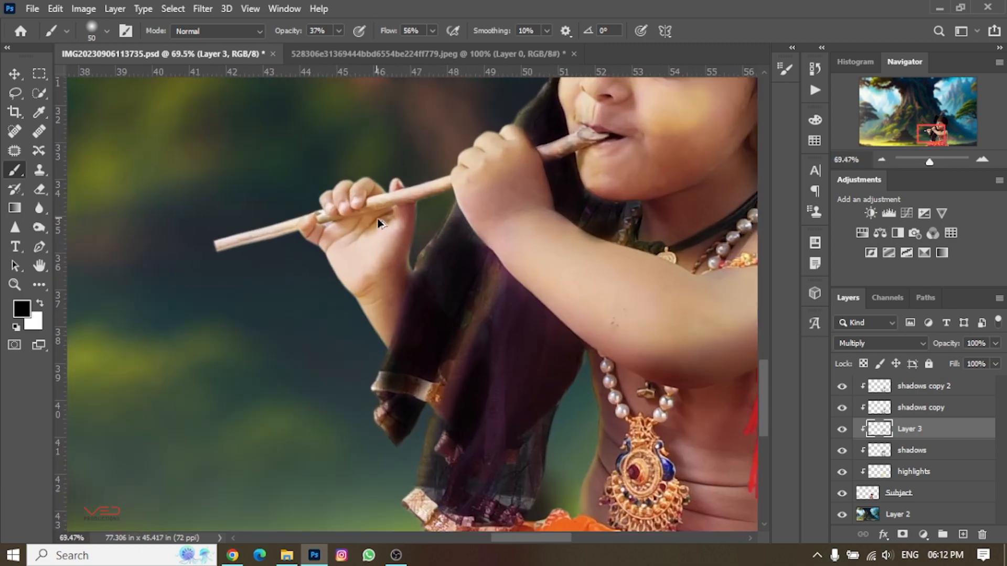
{"action": "left_click_drag", "start_coordinate": [276, 257], "coordinate": [448, 518]}
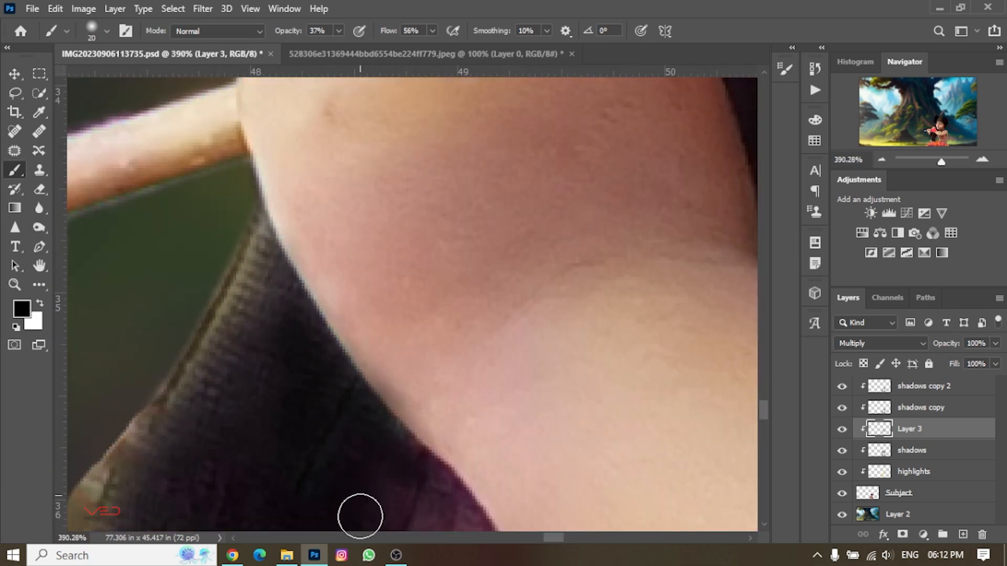
Step: Darken the scarf panel under the forearm with a size 60 brush, and reduce it to size 30 for the panel's outer edge
{"action": "scroll", "coordinate": [360, 516], "scroll_direction": "down", "scroll_amount": 5}
{"action": "scroll", "coordinate": [477, 261], "scroll_direction": "up", "scroll_amount": 5}
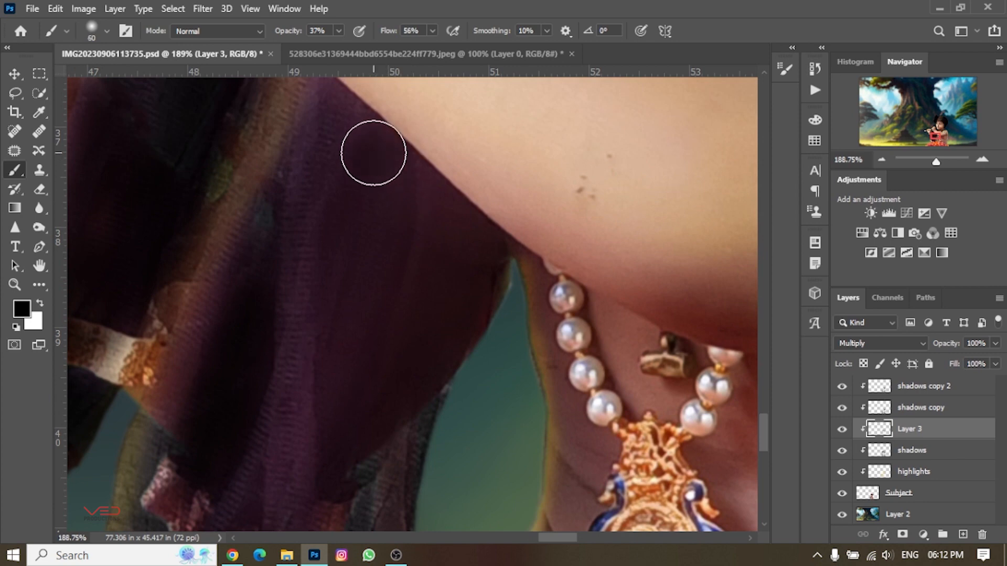
{"action": "left_click_drag", "start_coordinate": [374, 153], "coordinate": [359, 367]}
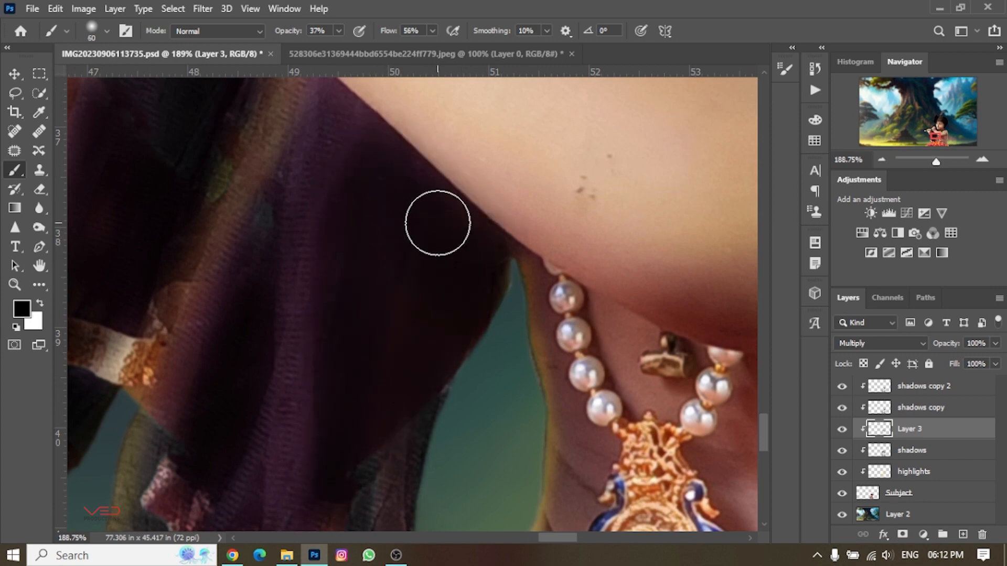
{"action": "scroll", "coordinate": [439, 246], "scroll_direction": "up", "scroll_amount": 2}
{"action": "key", "text": "bracketleft"}
{"action": "key", "text": "bracketleft"}
{"action": "key", "text": "bracketleft"}
{"action": "key", "text": "bracketleft"}
{"action": "key", "text": "bracketleft"}
{"action": "key", "text": "bracketleft"}
{"action": "key", "text": "bracketleft"}
{"action": "scroll", "coordinate": [481, 406], "scroll_direction": "down", "scroll_amount": 2}
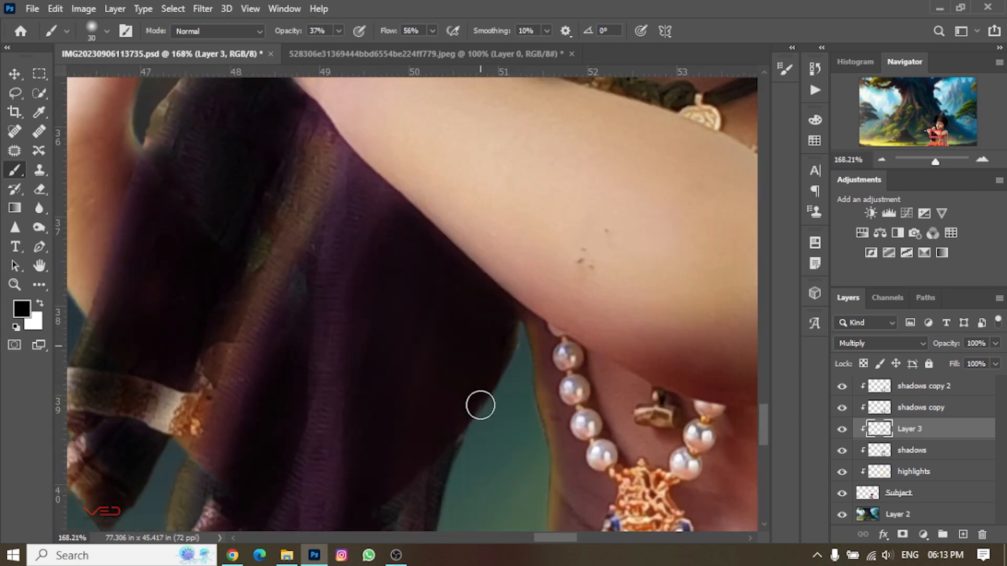
Step: Darken the narrow folds in the lower part of the scarf with a size 20 brush
{"action": "scroll", "coordinate": [396, 442], "scroll_direction": "down", "scroll_amount": 3}
{"action": "scroll", "coordinate": [269, 360], "scroll_direction": "up", "scroll_amount": 2}
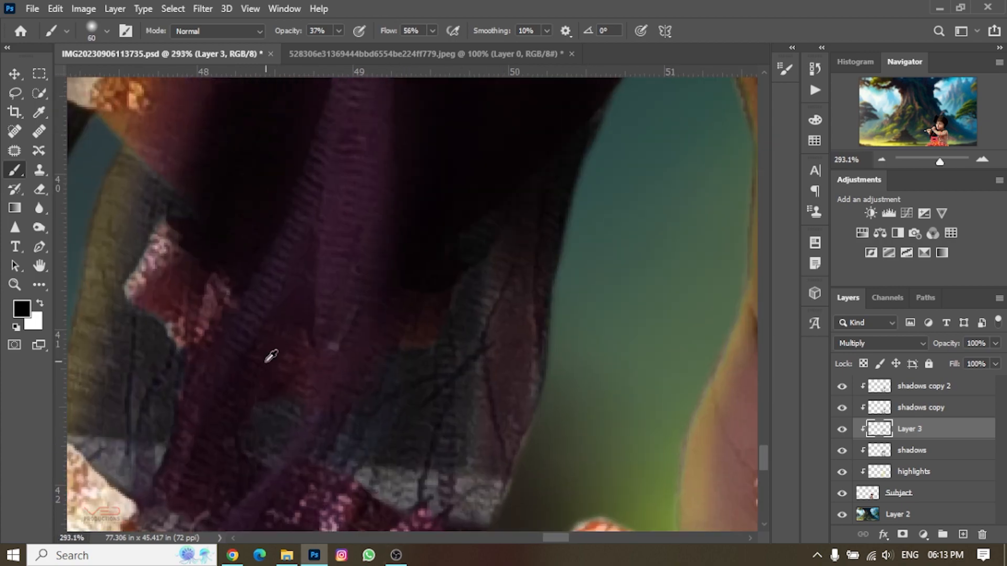
{"action": "scroll", "coordinate": [308, 372], "scroll_direction": "down", "scroll_amount": 1}
{"action": "key", "text": "bracketleft"}
{"action": "key", "text": "bracketleft"}
{"action": "key", "text": "bracketleft"}
{"action": "key", "text": "bracketleft"}
{"action": "key", "text": "bracketleft"}
{"action": "key", "text": "bracketleft"}
{"action": "key", "text": "bracketleft"}
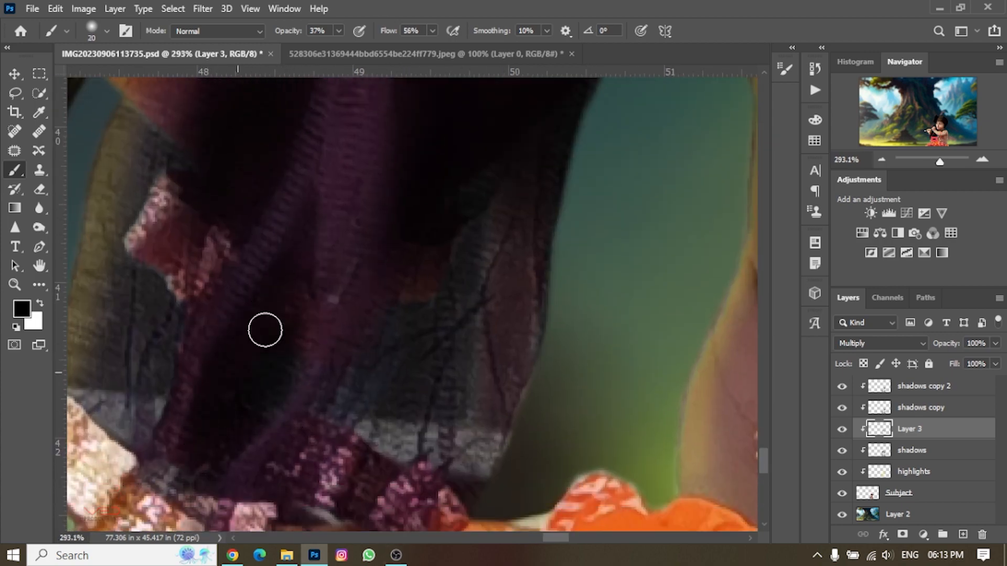
{"action": "scroll", "coordinate": [324, 386], "scroll_direction": "right", "scroll_amount": 1}
Step: Shade both sides of the scarf's lower end, down to its decorated border, with a size 45 brush
{"action": "key", "text": "bracketright"}
{"action": "key", "text": "bracketright"}
{"action": "key", "text": "bracketright"}
{"action": "key", "text": "bracketright"}
{"action": "key", "text": "bracketright"}
{"action": "mouse_move", "coordinate": [453, 262]}
{"action": "left_mouse_down"}
{"action": "mouse_move", "coordinate": [378, 253]}
{"action": "mouse_move", "coordinate": [472, 238]}
{"action": "mouse_move", "coordinate": [421, 498]}
{"action": "left_mouse_up"}
{"action": "scroll", "coordinate": [409, 451], "scroll_direction": "down", "scroll_amount": 1}
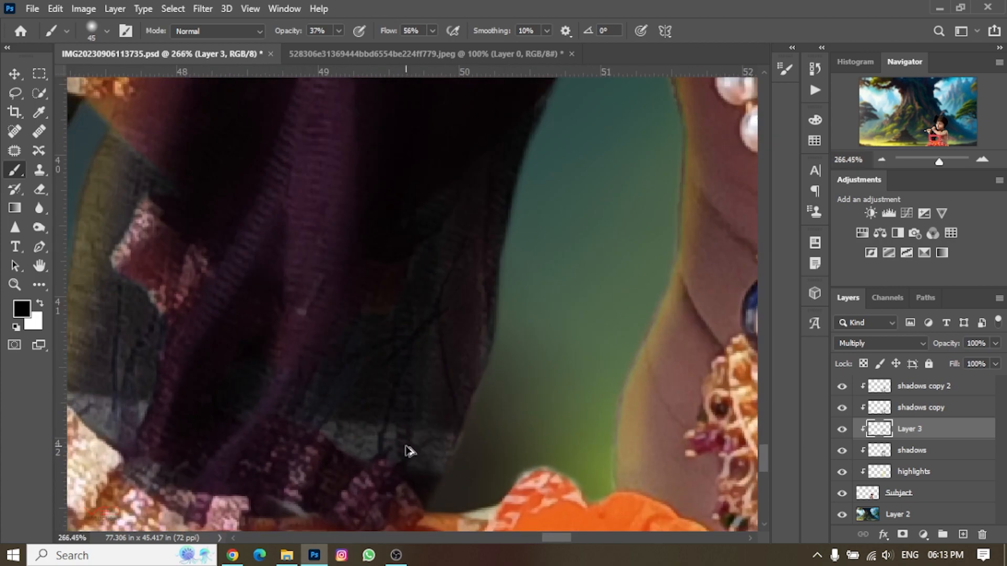
{"action": "scroll", "coordinate": [421, 419], "scroll_direction": "down", "scroll_amount": 4}
{"action": "scroll", "coordinate": [343, 428], "scroll_direction": "up", "scroll_amount": 4}
{"action": "mouse_move", "coordinate": [283, 273]}
{"action": "left_mouse_down"}
{"action": "mouse_move", "coordinate": [346, 321]}
{"action": "mouse_move", "coordinate": [327, 442]}
{"action": "left_mouse_up"}
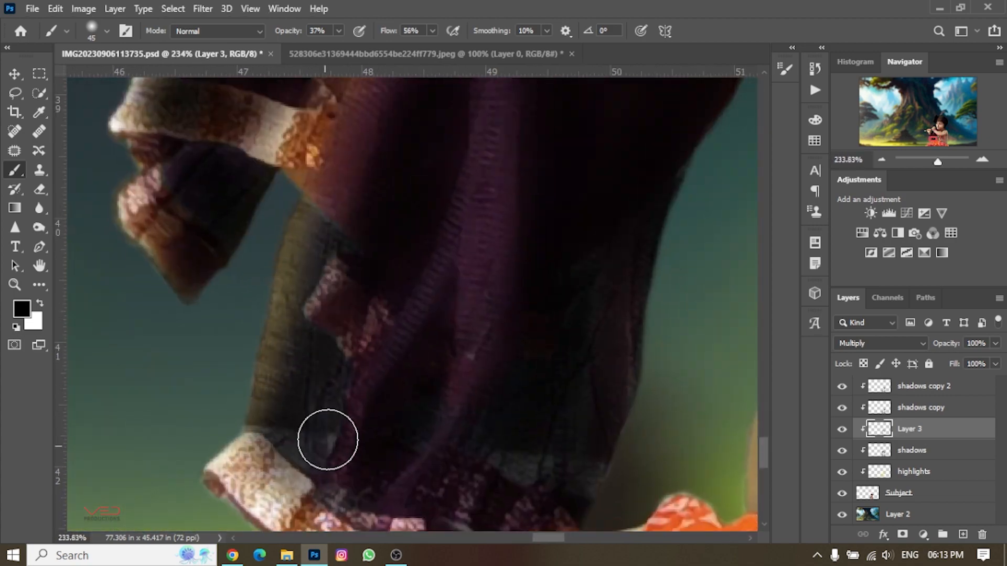
Step: Darken the feather on the turban with a size 60 brush, undoing the unwanted strokes
{"action": "scroll", "coordinate": [402, 355], "scroll_direction": "down", "scroll_amount": 5}
{"action": "scroll", "coordinate": [546, 121], "scroll_direction": "down", "scroll_amount": 6}
{"action": "scroll", "coordinate": [360, 319], "scroll_direction": "up", "scroll_amount": 10}
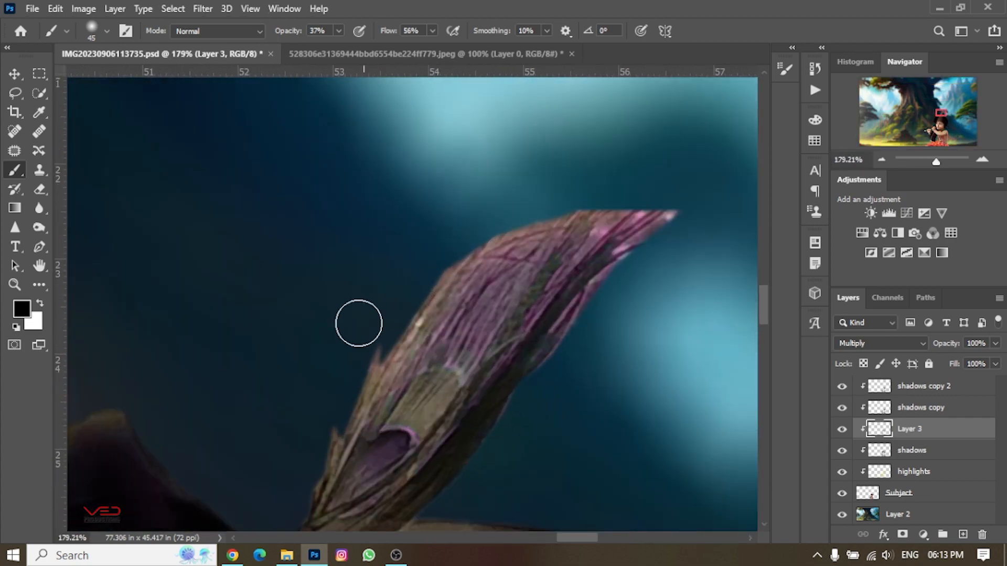
{"action": "key", "text": "ctrl+z"}
{"action": "mouse_move", "coordinate": [603, 241]}
{"action": "left_mouse_down"}
{"action": "mouse_move", "coordinate": [388, 450]}
{"action": "mouse_move", "coordinate": [398, 405]}
{"action": "mouse_move", "coordinate": [709, 150]}
{"action": "left_mouse_up"}
{"action": "key", "text": "ctrl+z"}
{"action": "scroll", "coordinate": [487, 380], "scroll_direction": "down", "scroll_amount": 1}
{"action": "key", "text": "bracketright"}
{"action": "key", "text": "bracketright"}
{"action": "scroll", "coordinate": [197, 448], "scroll_direction": "down", "scroll_amount": 3}
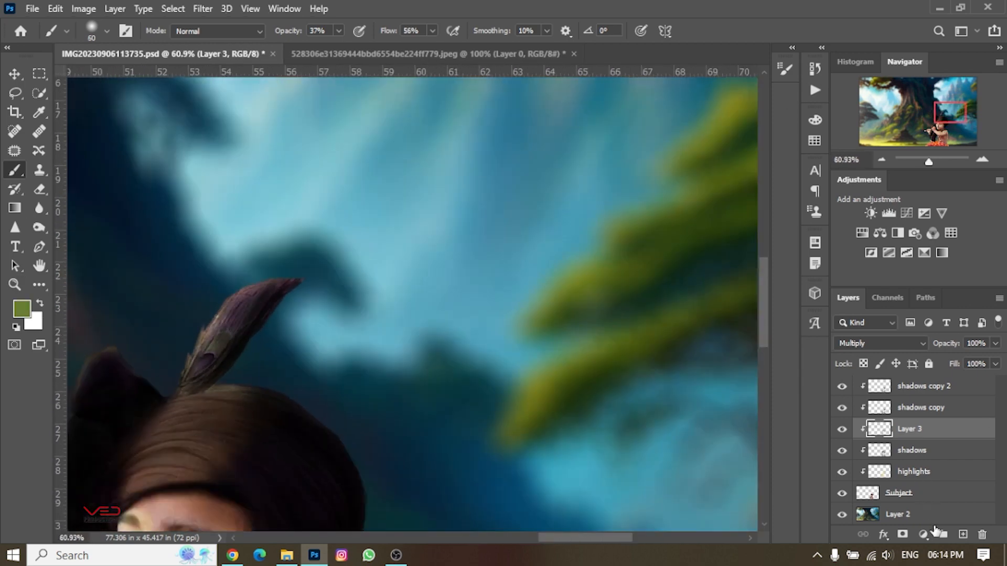
Step: On the highlights layer, tint the feather's eye green with a size 60 brush at 76% opacity and 56% flow
{"action": "left_click", "coordinate": [913, 471]}
{"action": "scroll", "coordinate": [210, 341], "scroll_direction": "up", "scroll_amount": 3}
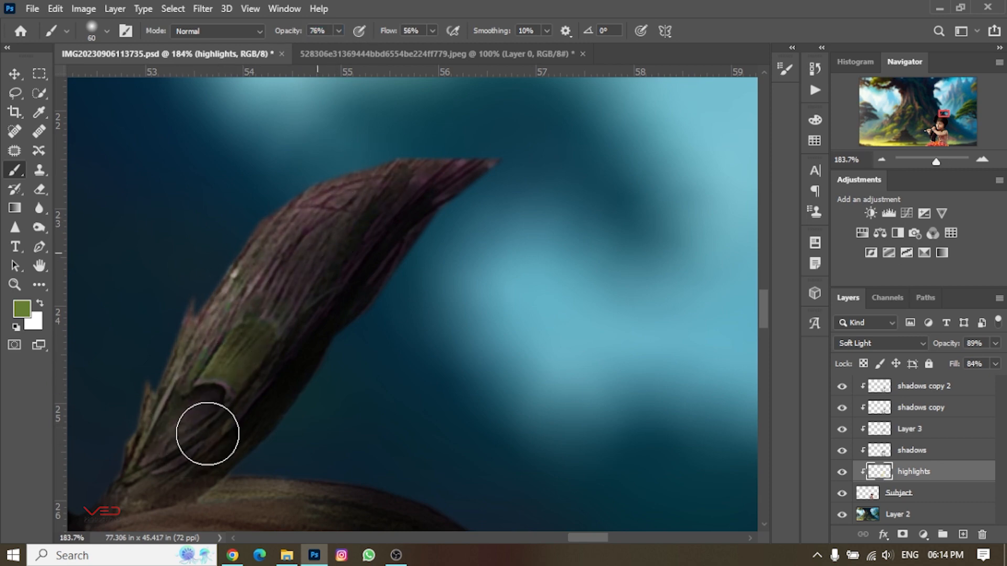
{"action": "scroll", "coordinate": [446, 125], "scroll_direction": "down", "scroll_amount": 5}
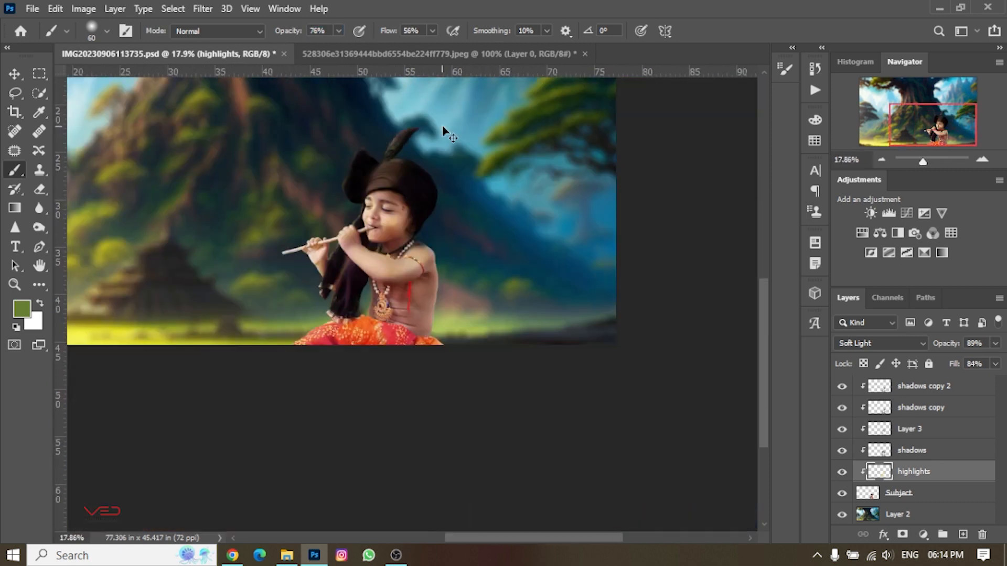
Step: On Layer 3, shade the outer edge of the child's back in black with a size 200 brush at 36% opacity and 28% flow
{"action": "scroll", "coordinate": [334, 266], "scroll_direction": "up", "scroll_amount": 2}
{"action": "left_click", "coordinate": [913, 429]}
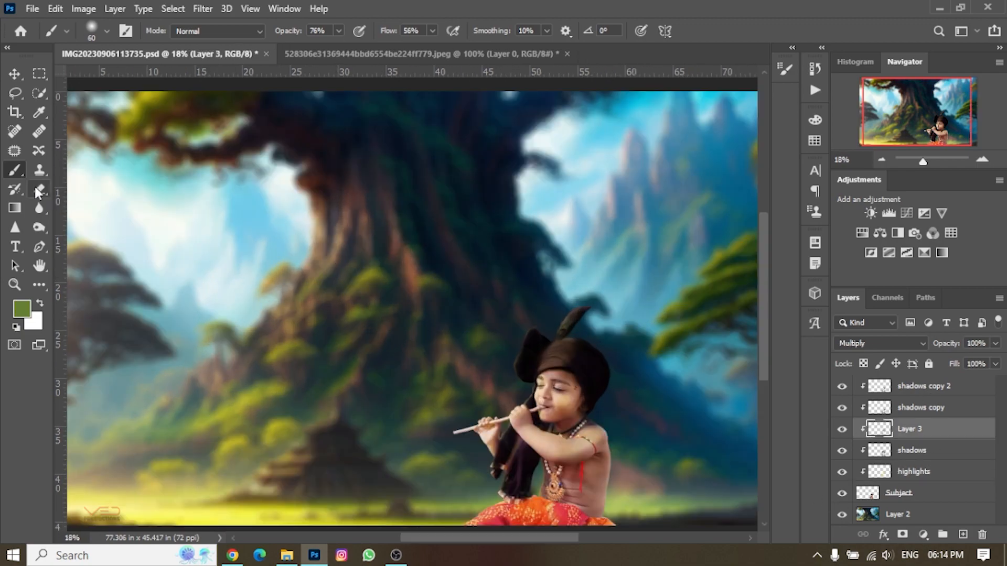
{"action": "scroll", "coordinate": [615, 504], "scroll_direction": "up", "scroll_amount": 5}
{"action": "key", "text": "bracketright"}
{"action": "key", "text": "bracketright"}
{"action": "key", "text": "bracketright"}
{"action": "key", "text": "bracketright"}
{"action": "key", "text": "bracketright"}
{"action": "key", "text": "bracketright"}
{"action": "key", "text": "bracketright"}
{"action": "key", "text": "bracketright"}
{"action": "left_click_drag", "start_coordinate": [579, 157], "coordinate": [589, 492]}
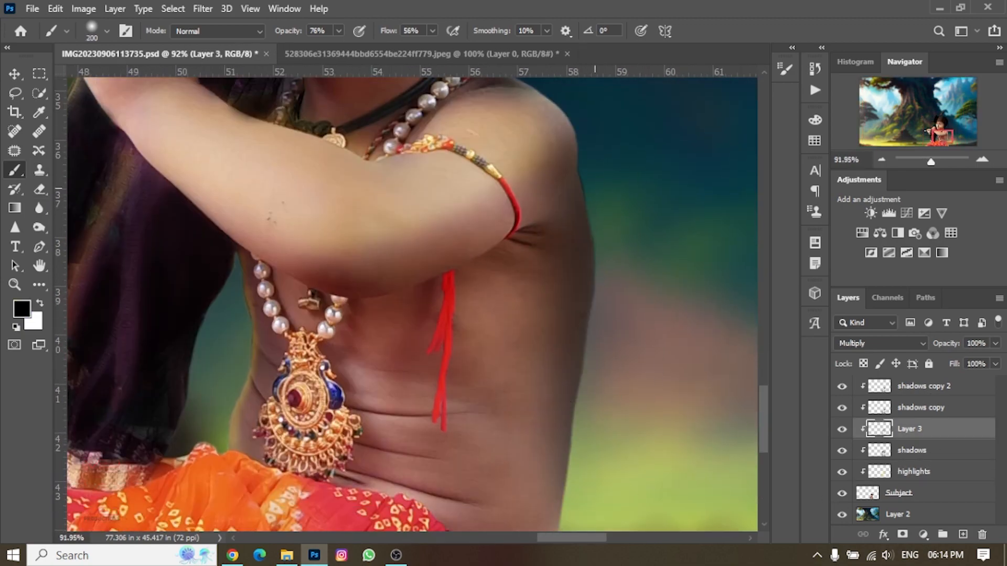
{"action": "key", "text": "ctrl+z"}
{"action": "scroll", "coordinate": [620, 112], "scroll_direction": "down", "scroll_amount": 2}
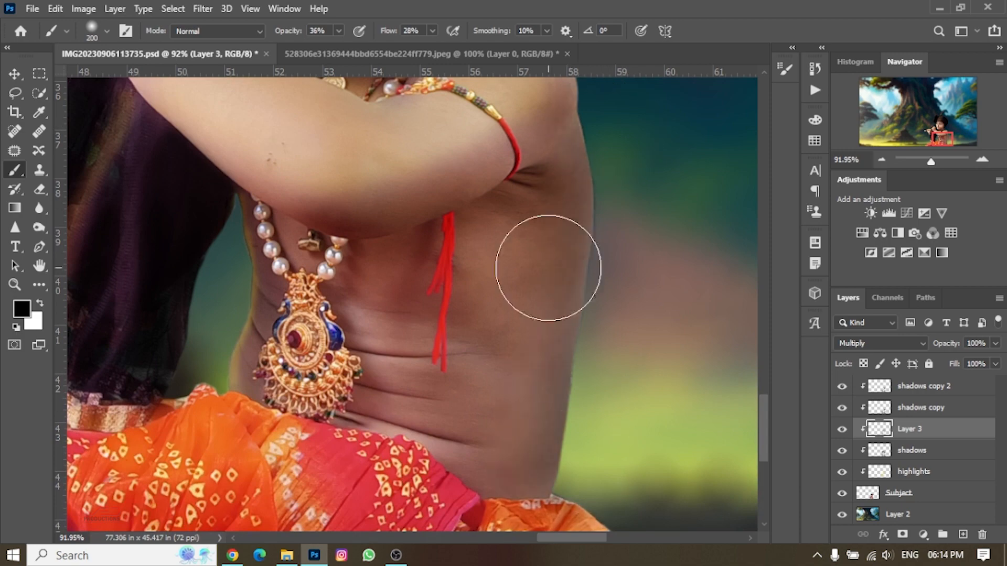
{"action": "scroll", "coordinate": [443, 336], "scroll_direction": "down", "scroll_amount": 1}
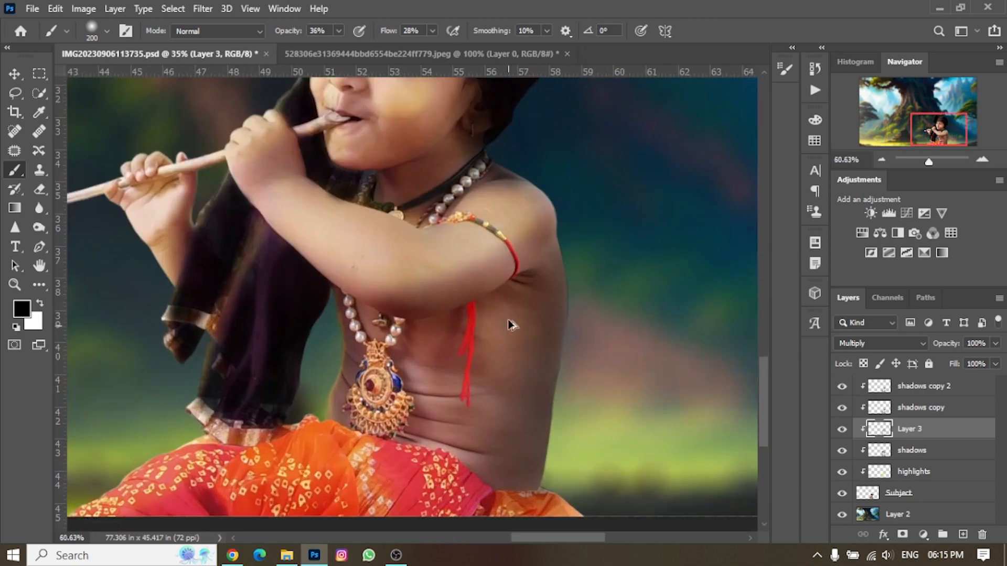
Step: Shade the torso below the upper arm and around the red threads, starting with a size 100 brush
{"action": "scroll", "coordinate": [512, 321], "scroll_direction": "up", "scroll_amount": 3}
{"action": "key", "text": "bracketleft"}
{"action": "key", "text": "bracketleft"}
{"action": "key", "text": "bracketleft"}
{"action": "key", "text": "bracketleft"}
{"action": "left_click_drag", "start_coordinate": [369, 333], "coordinate": [430, 389]}
{"action": "left_click_drag", "start_coordinate": [567, 393], "coordinate": [530, 417]}
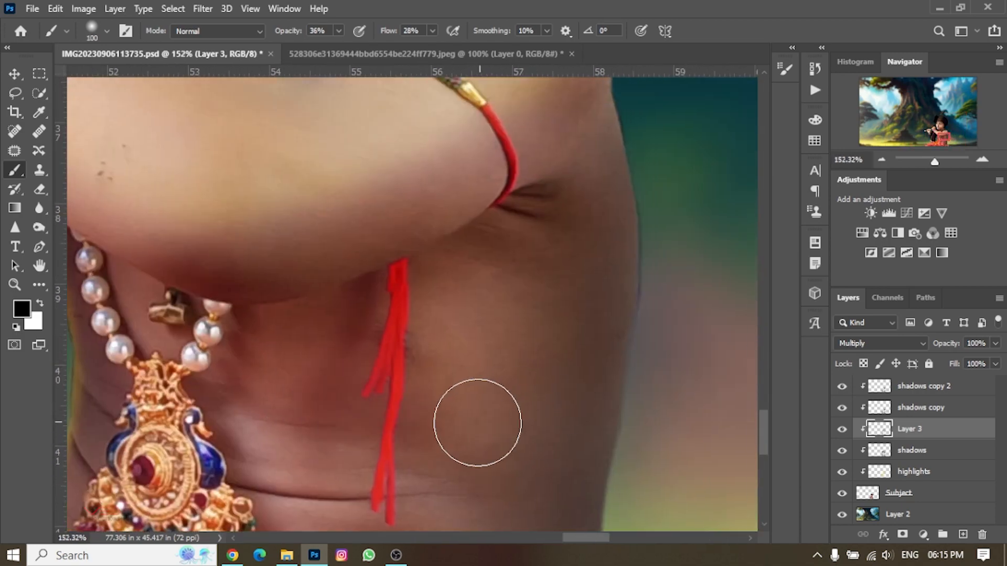
{"action": "key", "text": "bracketright"}
{"action": "key", "text": "bracketright"}
{"action": "key", "text": "bracketright"}
{"action": "left_click_drag", "start_coordinate": [418, 360], "coordinate": [546, 387]}
Step: Shade the lower torso with a size 70 brush, reducing its opacity to 18%
{"action": "scroll", "coordinate": [545, 399], "scroll_direction": "down", "scroll_amount": 4}
{"action": "scroll", "coordinate": [503, 443], "scroll_direction": "up", "scroll_amount": 2}
{"action": "key", "text": "bracketleft"}
{"action": "key", "text": "bracketleft"}
{"action": "key", "text": "bracketleft"}
{"action": "key", "text": "bracketleft"}
{"action": "key", "text": "bracketleft"}
{"action": "key", "text": "bracketleft"}
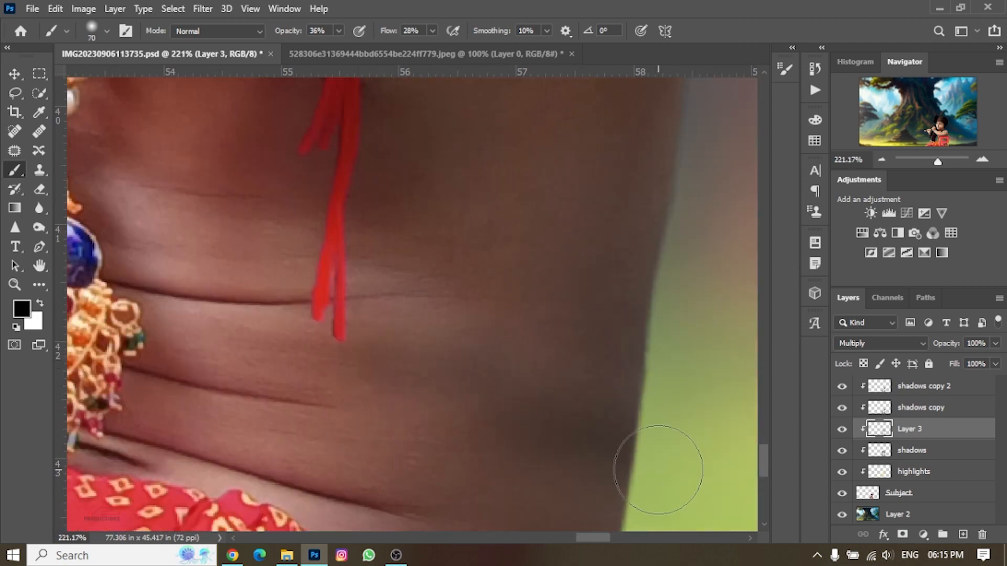
{"action": "left_click_drag", "start_coordinate": [293, 37], "coordinate": [289, 37]}
{"action": "left_click_drag", "start_coordinate": [456, 303], "coordinate": [316, 467]}
Step: Build up more soft shadow over the side of the torso at 18% opacity and 28% flow
{"action": "scroll", "coordinate": [438, 472], "scroll_direction": "down", "scroll_amount": 3}
{"action": "scroll", "coordinate": [432, 390], "scroll_direction": "up", "scroll_amount": 4}
{"action": "scroll", "coordinate": [315, 337], "scroll_direction": "down", "scroll_amount": 6}
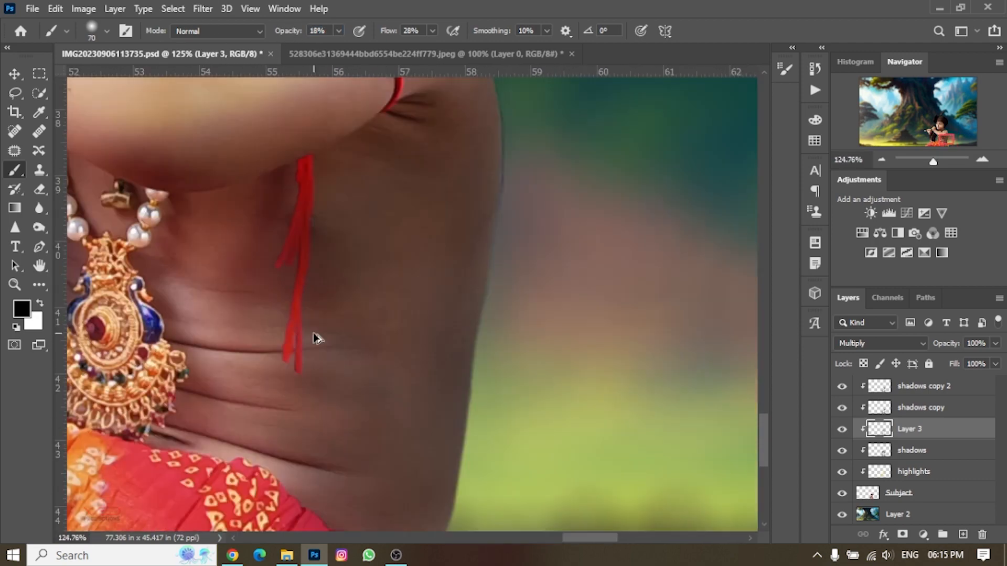
{"action": "scroll", "coordinate": [670, 457], "scroll_direction": "up", "scroll_amount": 6}
{"action": "mouse_move", "coordinate": [601, 211]}
{"action": "left_mouse_down"}
{"action": "mouse_move", "coordinate": [687, 276]}
{"action": "mouse_move", "coordinate": [687, 402]}
{"action": "left_mouse_up"}
{"action": "scroll", "coordinate": [685, 414], "scroll_direction": "down", "scroll_amount": 2}
{"action": "left_click_drag", "start_coordinate": [629, 306], "coordinate": [445, 450]}
{"action": "scroll", "coordinate": [670, 325], "scroll_direction": "down", "scroll_amount": 5}
{"action": "scroll", "coordinate": [670, 325], "scroll_direction": "down", "scroll_amount": 6}
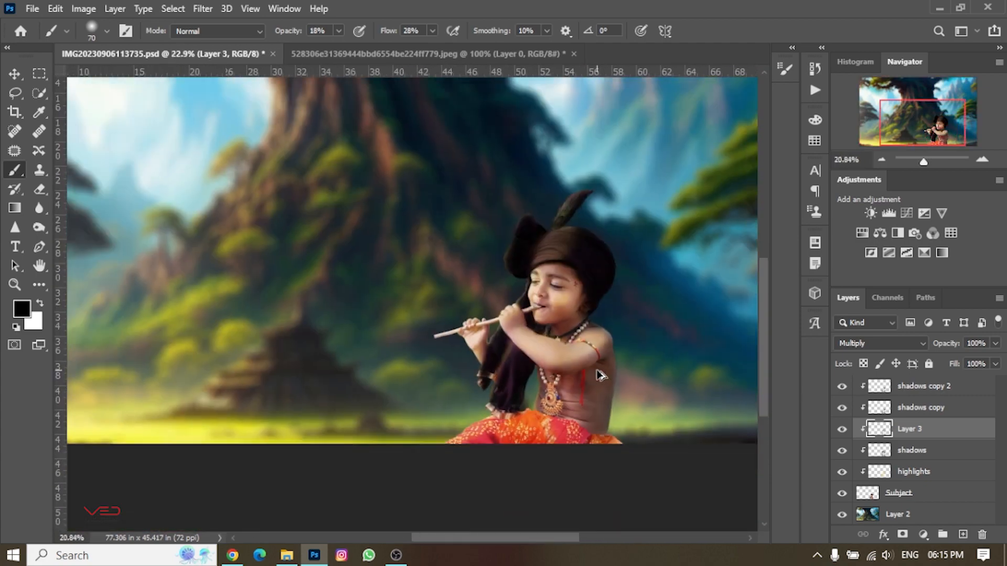
Step: Rename Layer 3 as Dark Shadow and move it above the shadows copy 2 layer
{"action": "right_click", "coordinate": [915, 472]}
{"action": "key", "text": "Escape"}
{"action": "double_click", "coordinate": [909, 429]}
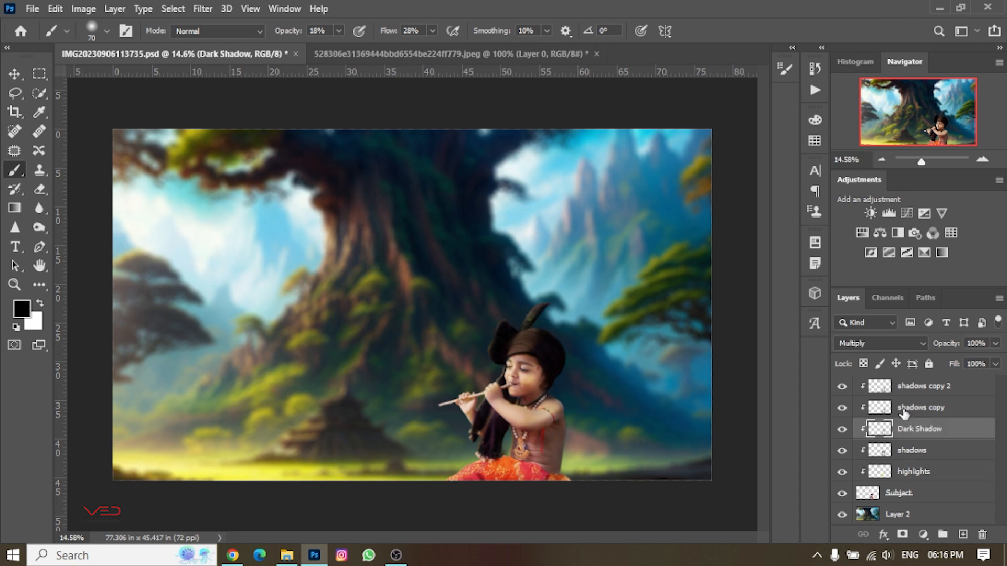
{"action": "left_click_drag", "start_coordinate": [904, 429], "coordinate": [919, 383]}
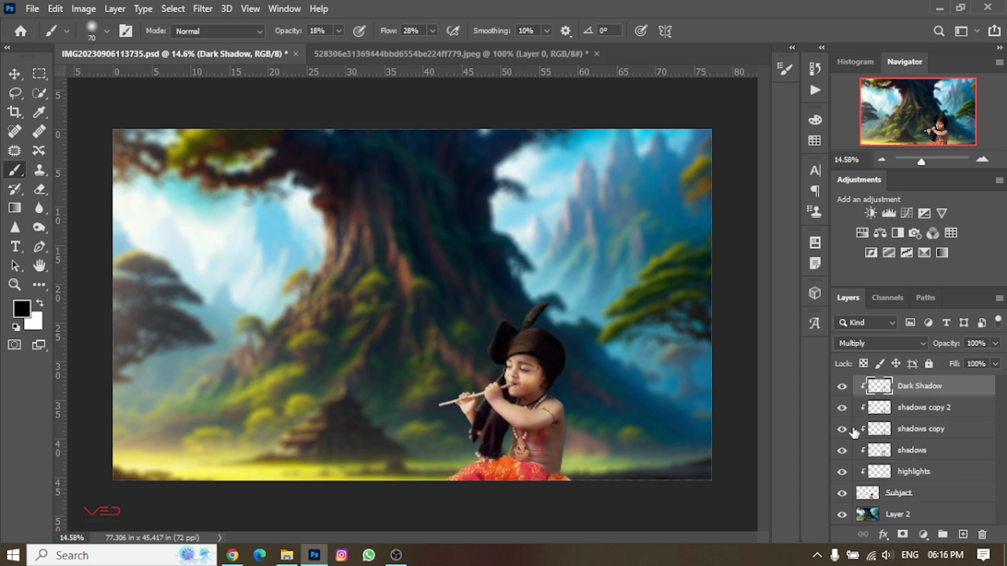
Step: Compare the image with and without the shadows layer and the highlights layer, leaving both visible
{"action": "left_click", "coordinate": [843, 452]}
{"action": "left_click", "coordinate": [843, 451]}
{"action": "left_click", "coordinate": [842, 471]}
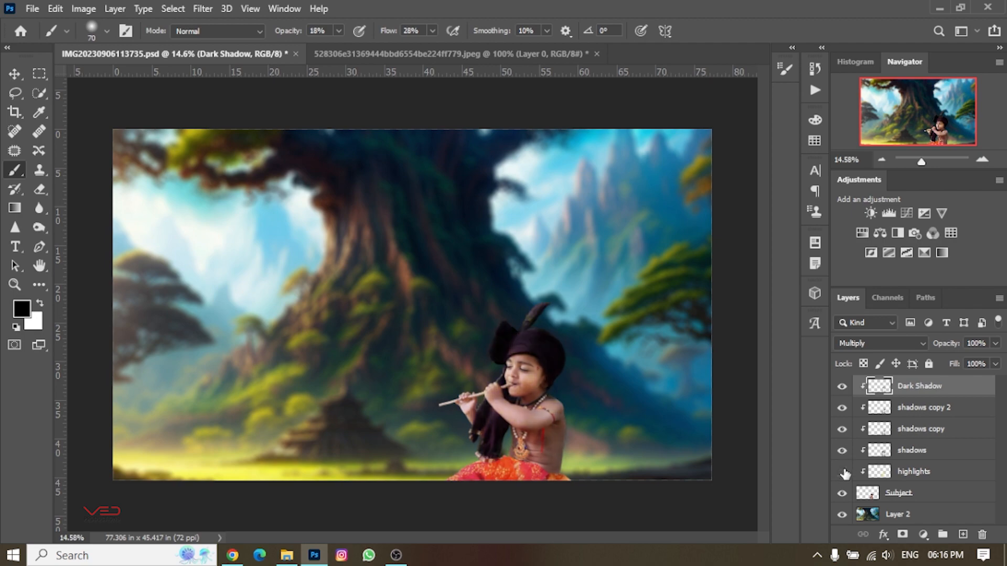
{"action": "scroll", "coordinate": [603, 430], "scroll_direction": "up", "scroll_amount": 10}
{"action": "scroll", "coordinate": [618, 409], "scroll_direction": "down", "scroll_amount": 2}
{"action": "left_click", "coordinate": [841, 472]}
Step: Add a Vibrance adjustment layer above the highlights layer and increase its vibrance and saturation
{"action": "left_click", "coordinate": [913, 472]}
{"action": "left_click", "coordinate": [922, 534]}
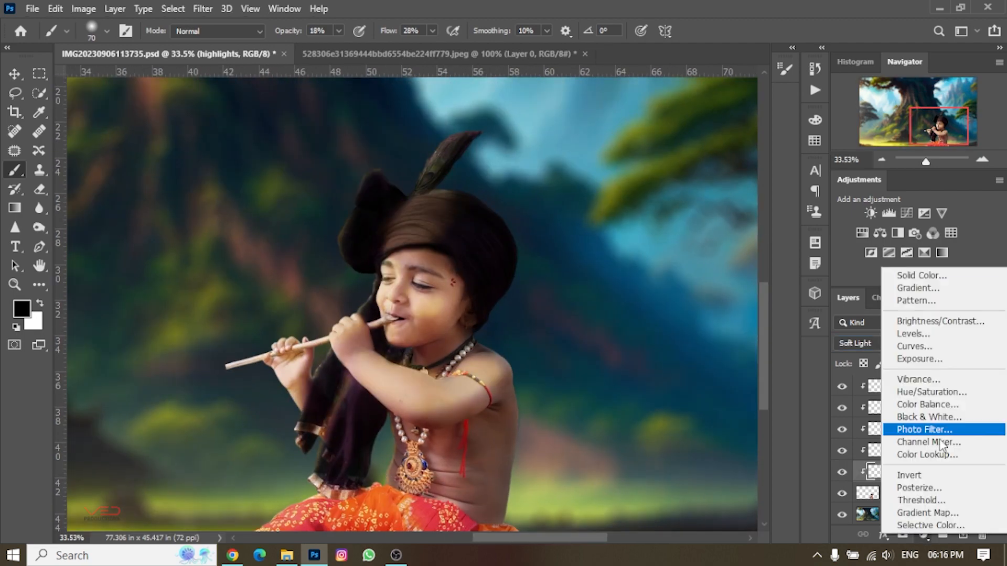
{"action": "left_click", "coordinate": [946, 382]}
{"action": "scroll", "coordinate": [316, 294], "scroll_direction": "down", "scroll_amount": 3}
{"action": "scroll", "coordinate": [316, 294], "scroll_direction": "up", "scroll_amount": 3}
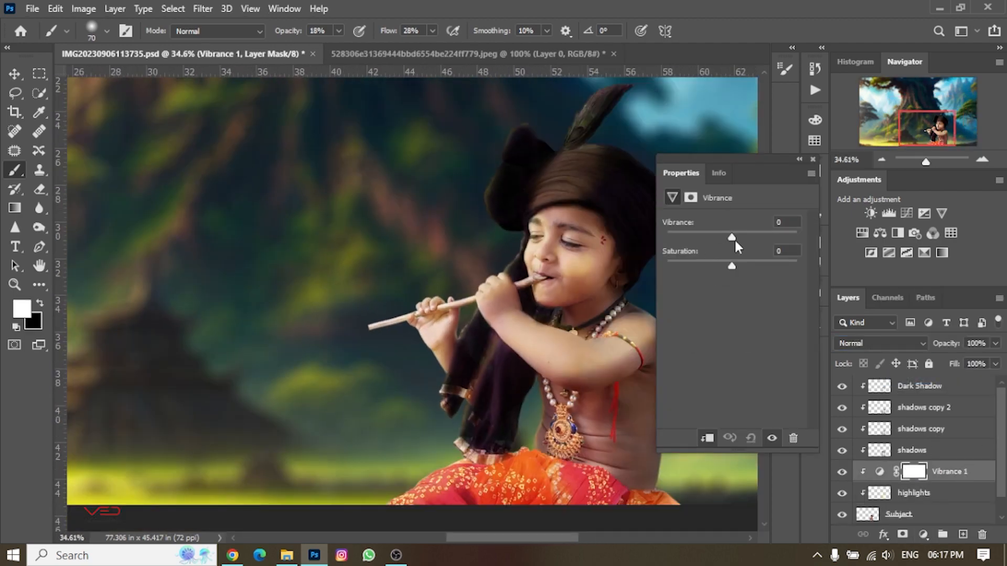
{"action": "left_click_drag", "start_coordinate": [767, 234], "coordinate": [805, 234]}
{"action": "left_click_drag", "start_coordinate": [731, 266], "coordinate": [741, 238]}
{"action": "left_click", "coordinate": [812, 159]}
Step: Check the child against the background and save the composite document
{"action": "scroll", "coordinate": [556, 268], "scroll_direction": "down", "scroll_amount": 3}
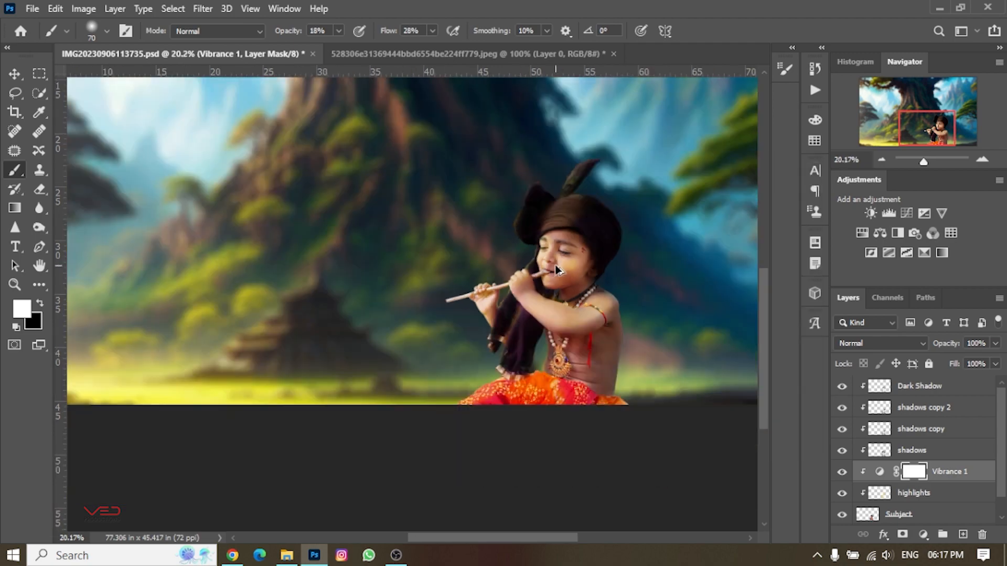
{"action": "scroll", "coordinate": [434, 270], "scroll_direction": "up", "scroll_amount": 2}
{"action": "scroll", "coordinate": [440, 271], "scroll_direction": "down", "scroll_amount": 1}
{"action": "key", "text": "ctrl+s"}
{"action": "scroll", "coordinate": [598, 288], "scroll_direction": "down", "scroll_amount": 3}
{"action": "scroll", "coordinate": [653, 309], "scroll_direction": "up", "scroll_amount": 5}
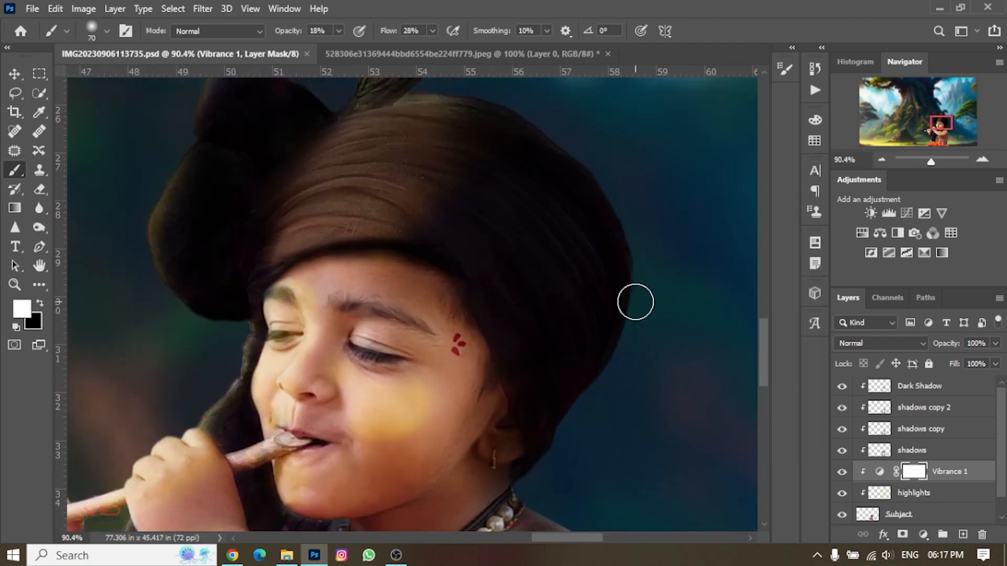
Step: Create a clipped layer named Luminocity between the Vibrance 1 and highlights layers and set its blend mode to Luminosity
{"action": "scroll", "coordinate": [636, 300], "scroll_direction": "down", "scroll_amount": 2}
{"action": "scroll", "coordinate": [915, 488], "scroll_direction": "down", "scroll_amount": 1}
{"action": "left_click", "coordinate": [962, 535]}
{"action": "left_click_drag", "start_coordinate": [910, 449], "coordinate": [917, 478]}
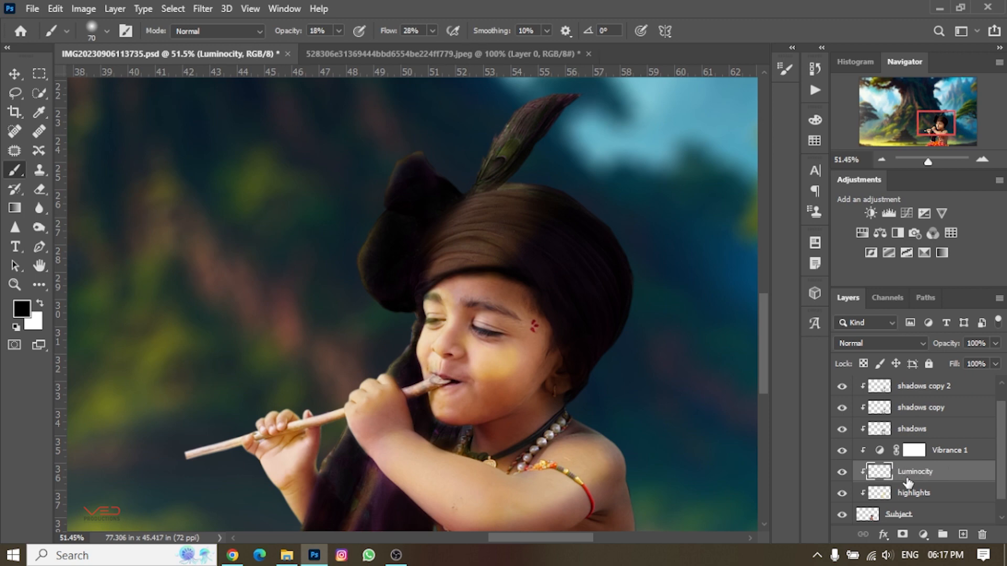
{"action": "left_click", "coordinate": [880, 343]}
{"action": "left_click", "coordinate": [860, 535]}
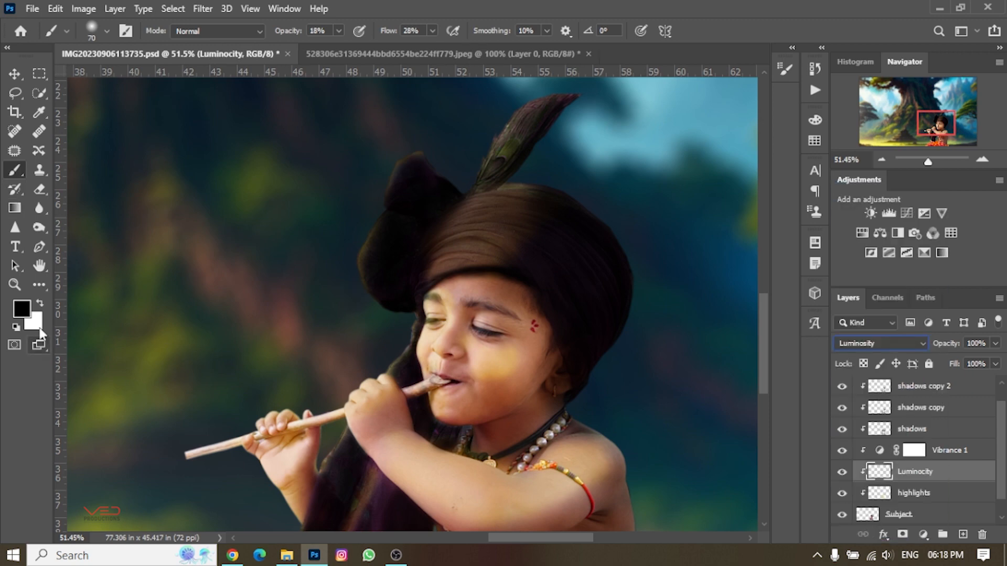
{"action": "scroll", "coordinate": [895, 479], "scroll_direction": "down", "scroll_amount": 1}
{"action": "left_click", "coordinate": [894, 477]}
{"action": "left_click", "coordinate": [934, 452]}
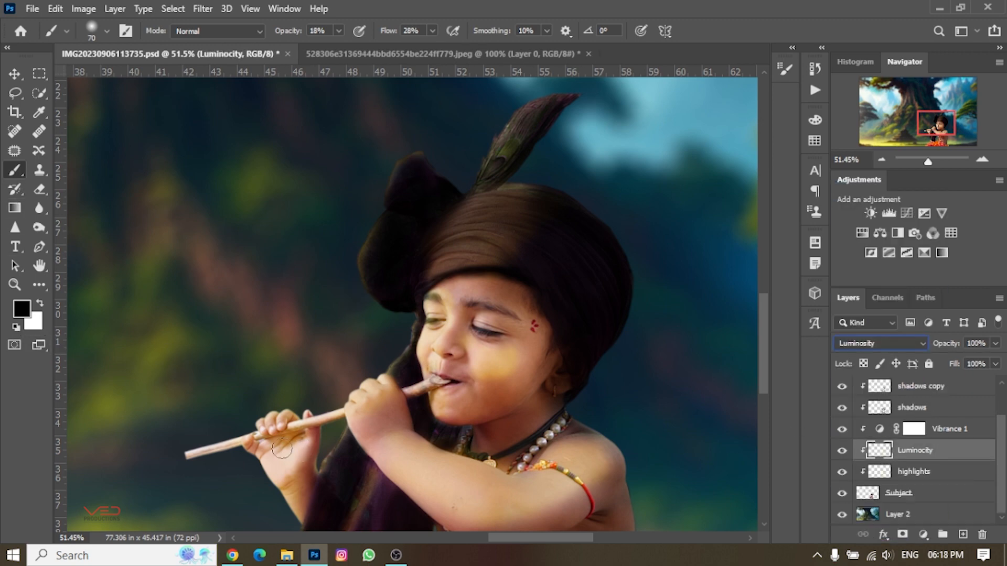
Step: Paint green sampled from the background along the cloth edge beside the face at 57% opacity and 48% flow
{"action": "scroll", "coordinate": [424, 333], "scroll_direction": "up", "scroll_amount": 10}
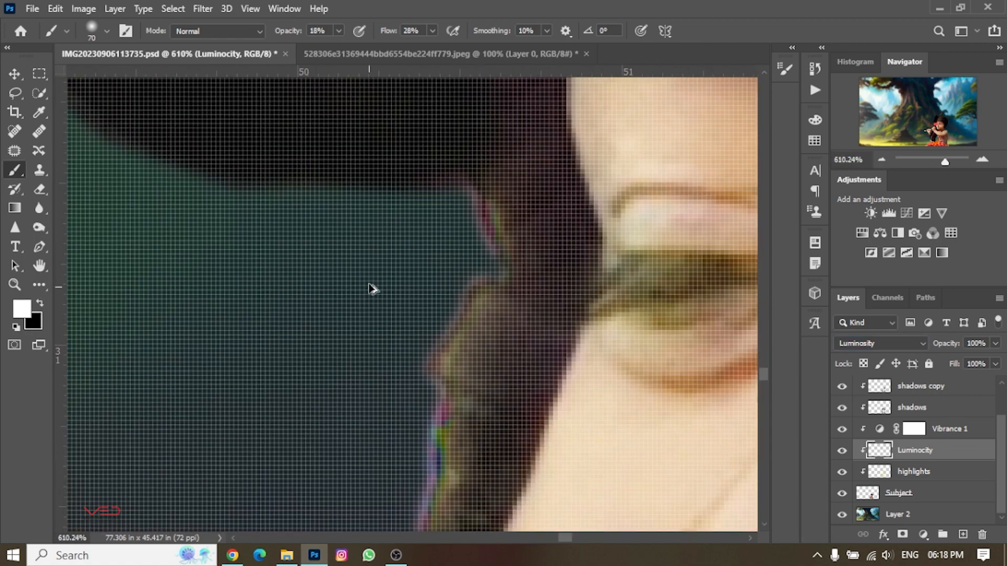
{"action": "scroll", "coordinate": [286, 420], "scroll_direction": "down", "scroll_amount": 8}
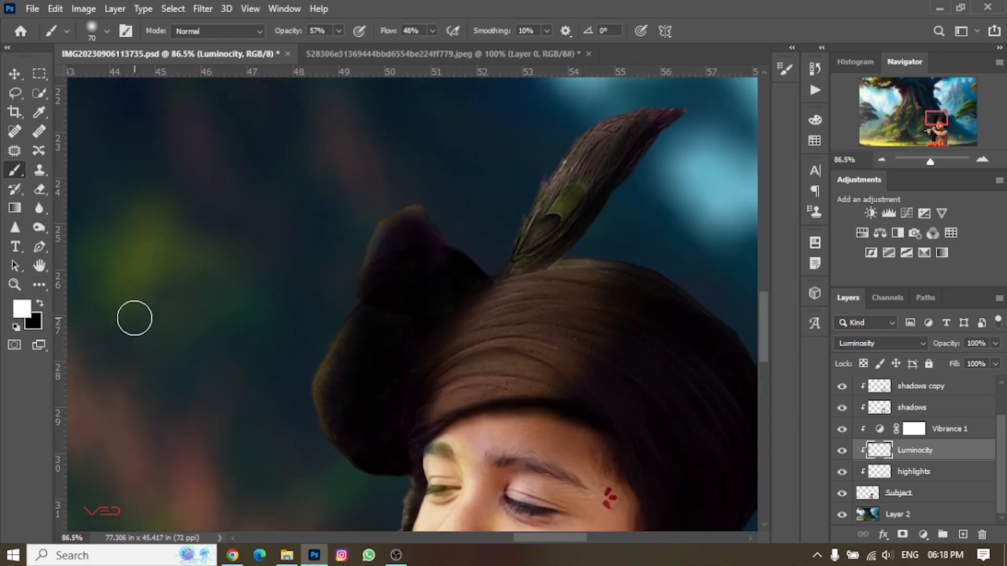
{"action": "left_click", "coordinate": [134, 317], "text": "alt"}
{"action": "scroll", "coordinate": [332, 449], "scroll_direction": "up", "scroll_amount": 6}
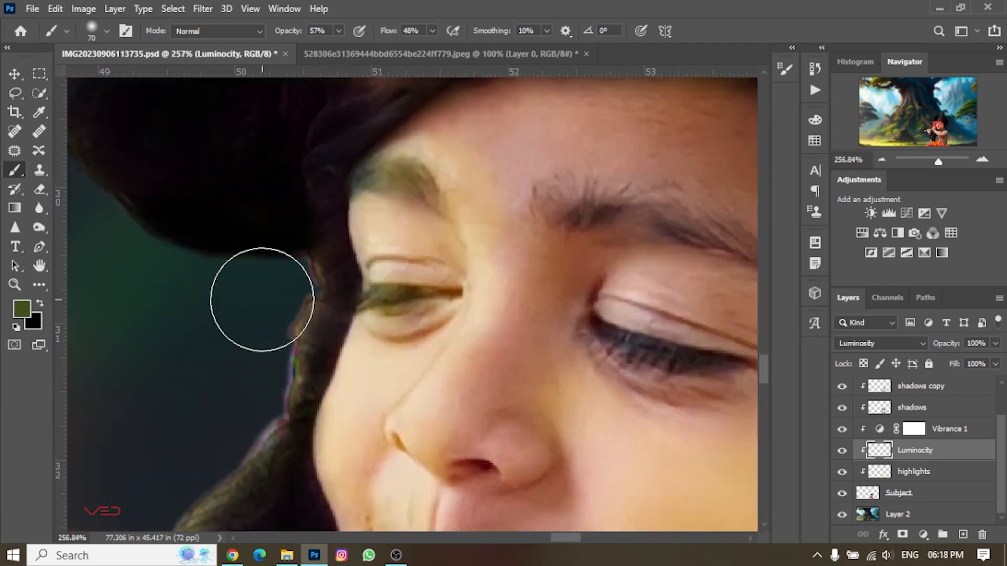
{"action": "scroll", "coordinate": [285, 430], "scroll_direction": "down", "scroll_amount": 6}
{"action": "scroll", "coordinate": [242, 501], "scroll_direction": "up", "scroll_amount": 6}
{"action": "left_click_drag", "start_coordinate": [294, 283], "coordinate": [256, 341]}
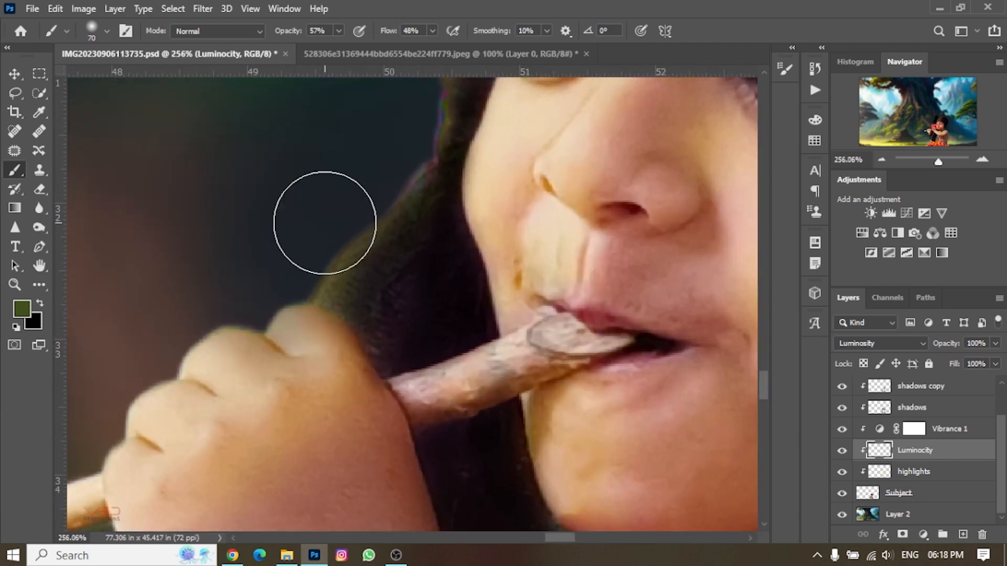
Step: Continue the green edge light down the cloth and around the hands near the flute, and save the document
{"action": "scroll", "coordinate": [319, 287], "scroll_direction": "down", "scroll_amount": 8}
{"action": "scroll", "coordinate": [215, 404], "scroll_direction": "up", "scroll_amount": 8}
{"action": "left_click_drag", "start_coordinate": [333, 411], "coordinate": [461, 160]}
{"action": "scroll", "coordinate": [272, 299], "scroll_direction": "down", "scroll_amount": 7}
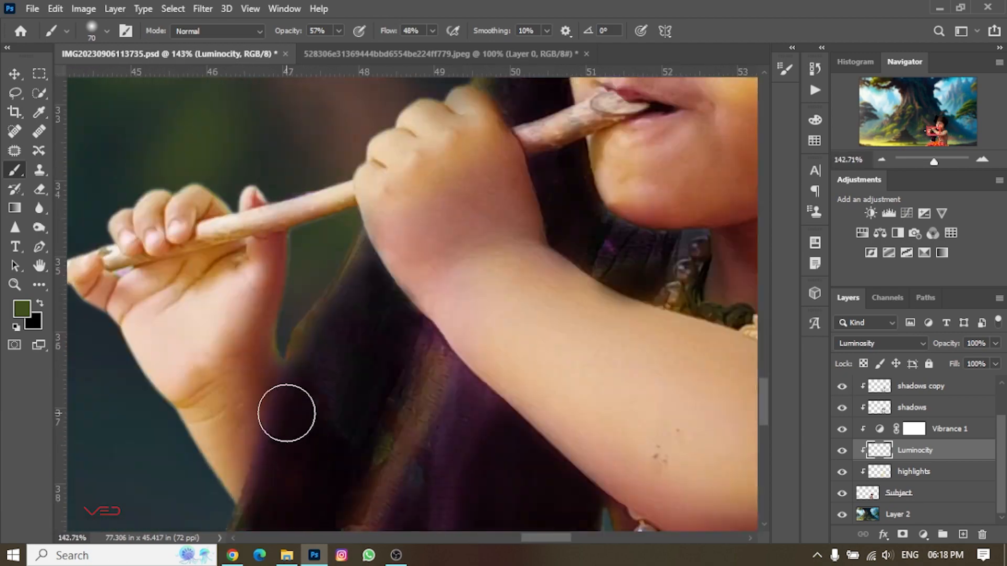
{"action": "scroll", "coordinate": [286, 472], "scroll_direction": "up", "scroll_amount": 5}
{"action": "scroll", "coordinate": [225, 457], "scroll_direction": "up", "scroll_amount": 2}
{"action": "scroll", "coordinate": [209, 371], "scroll_direction": "down", "scroll_amount": 8}
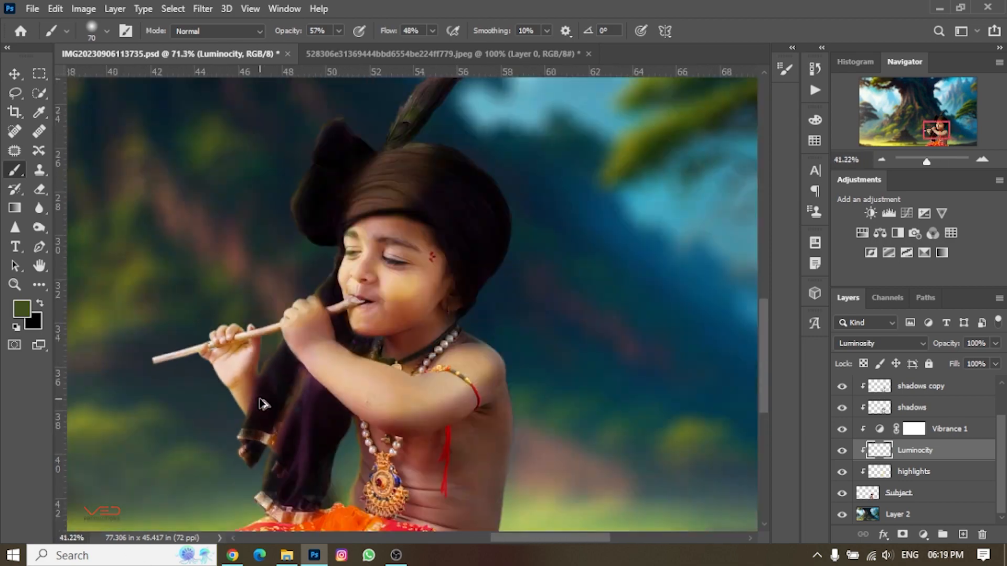
{"action": "key", "text": "ctrl+s"}
{"action": "scroll", "coordinate": [371, 439], "scroll_direction": "down", "scroll_amount": 2}
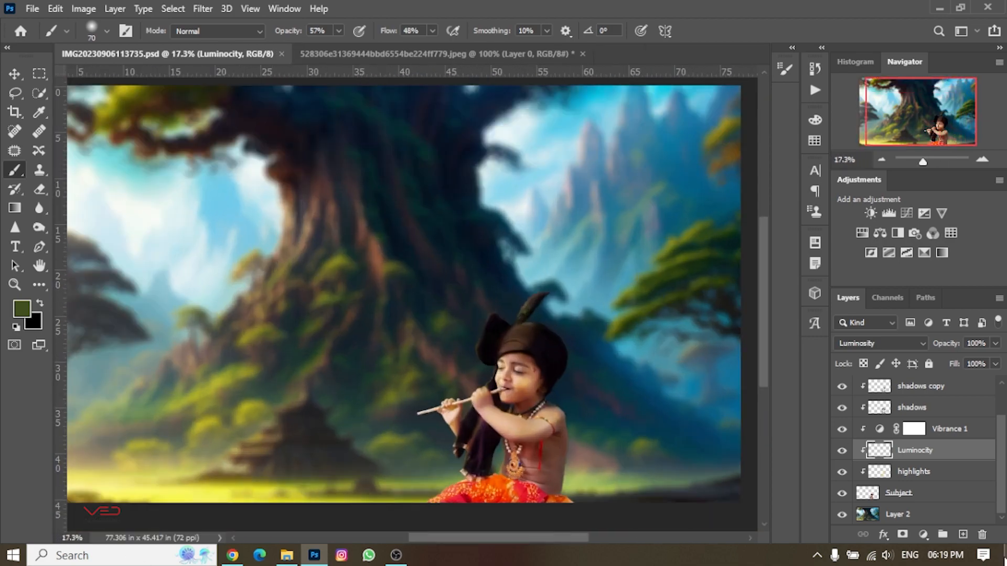
Step: Stamp all visible layers into a merged layer above the Dark Shadow layer
{"action": "key", "text": "ctrl+alt+shift+e"}
{"action": "key", "text": "ctrl+z"}
{"action": "left_click", "coordinate": [953, 393]}
{"action": "scroll", "coordinate": [953, 398], "scroll_direction": "up", "scroll_amount": 2}
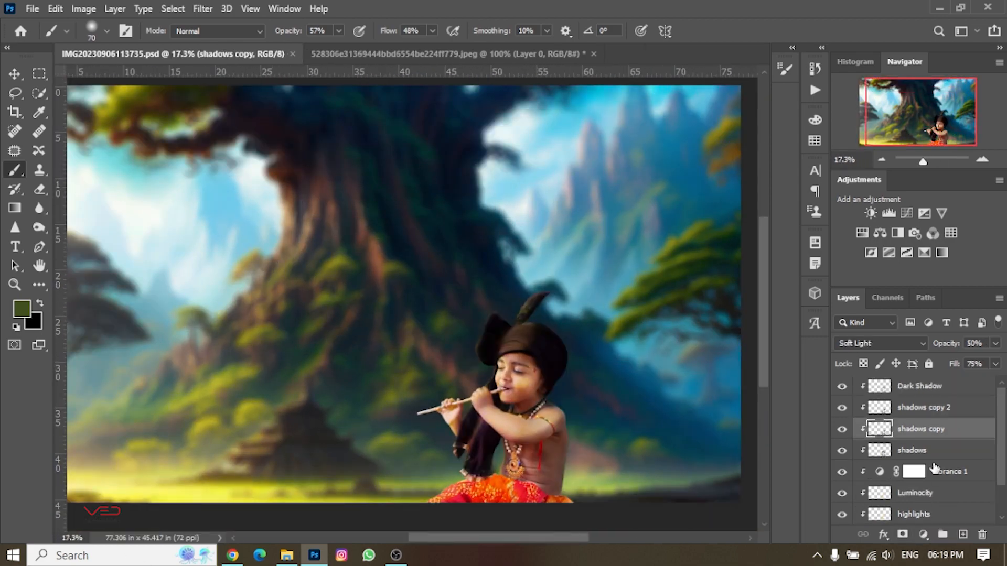
{"action": "left_click", "coordinate": [926, 386]}
{"action": "key", "text": "ctrl+alt+shift+e"}
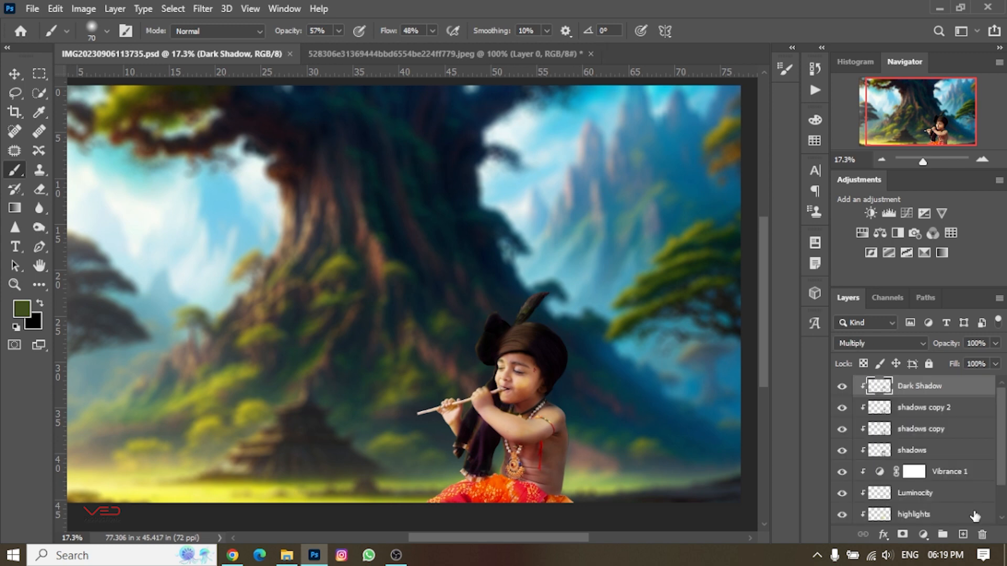
{"action": "left_click", "coordinate": [203, 9]}
{"action": "left_click", "coordinate": [305, 98]}
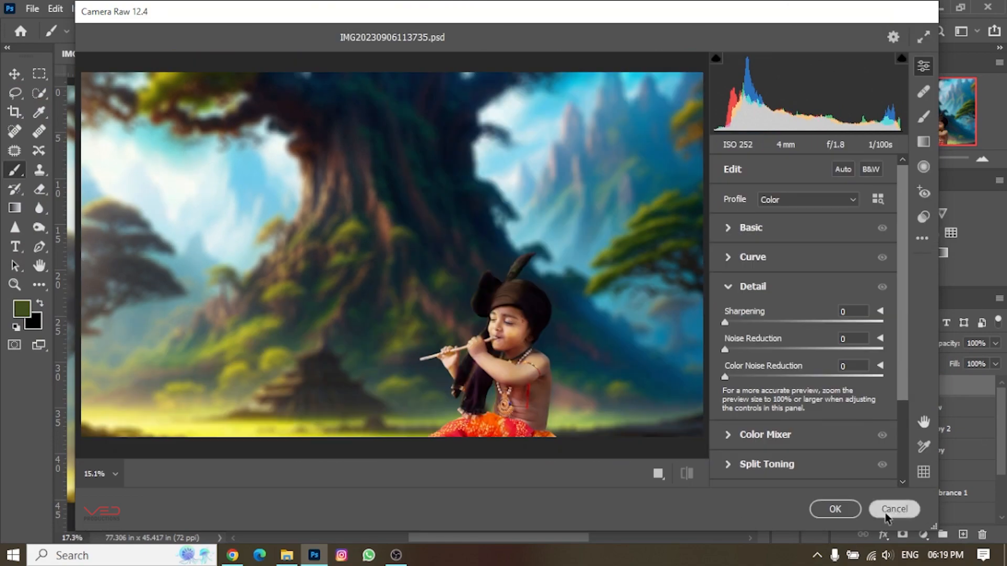
{"action": "left_click", "coordinate": [894, 510]}
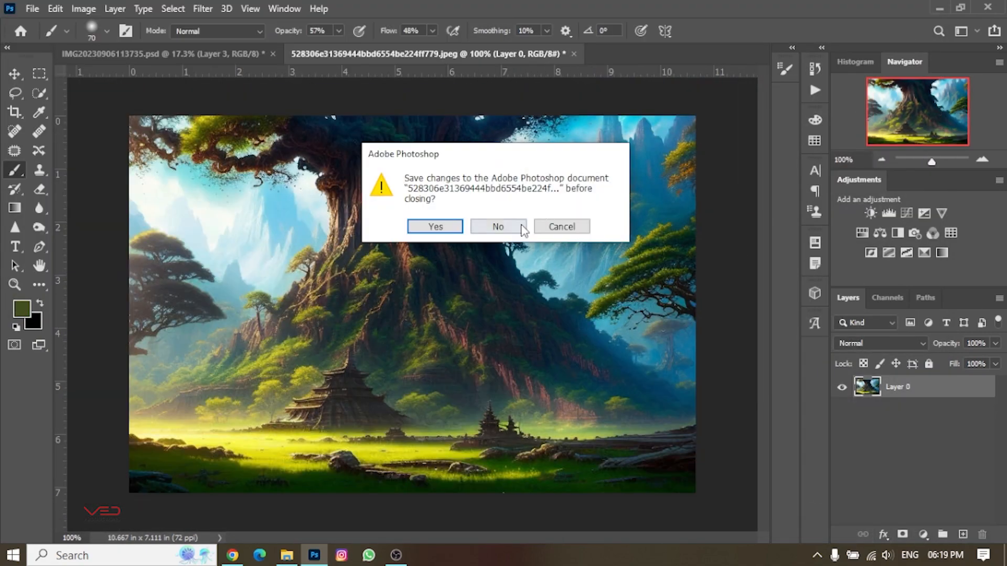
Step: Close the landscape image without saving and bring the Krishna flute with peacock feather PNG into the child composite
{"action": "left_click", "coordinate": [511, 227]}
{"action": "key", "text": "ctrl+o"}
{"action": "double_click", "coordinate": [431, 141]}
{"action": "key", "text": "v"}
{"action": "left_click_drag", "start_coordinate": [532, 240], "coordinate": [658, 460]}
Step: Scale the new flute to 243.65% and rotate it to -17.23° so it lies over the child's wooden flute
{"action": "key", "text": "ctrl+t"}
{"action": "scroll", "coordinate": [545, 384], "scroll_direction": "up", "scroll_amount": 9}
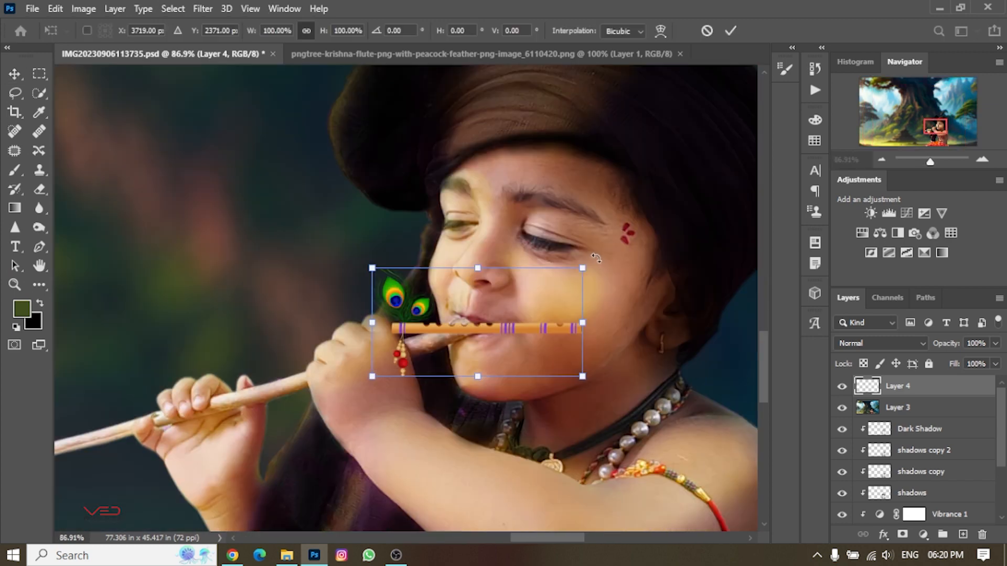
{"action": "left_click_drag", "start_coordinate": [593, 262], "coordinate": [566, 228]}
{"action": "left_click_drag", "start_coordinate": [467, 345], "coordinate": [144, 439]}
{"action": "left_click_drag", "start_coordinate": [236, 334], "coordinate": [318, 249]}
{"action": "left_click_drag", "start_coordinate": [283, 430], "coordinate": [404, 373]}
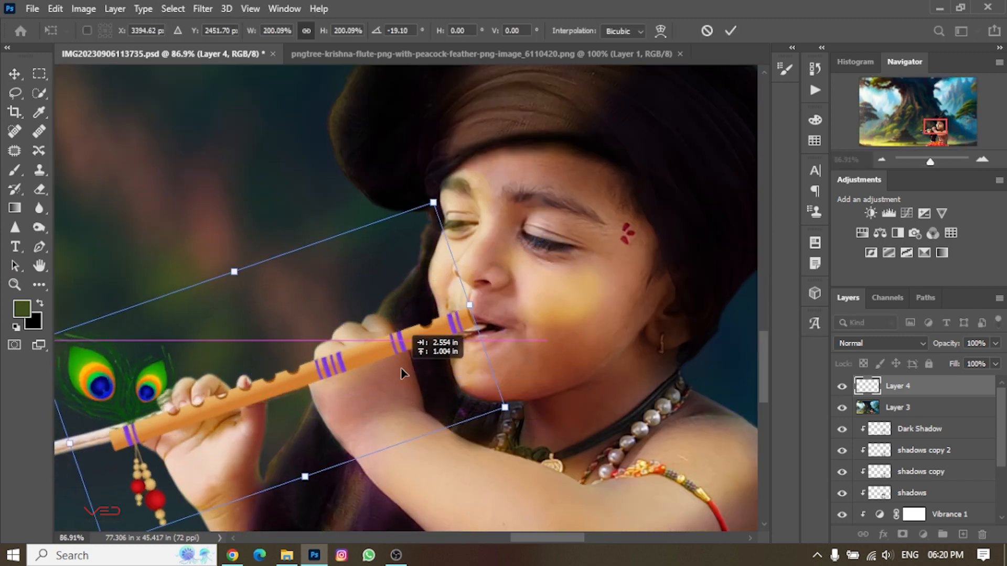
{"action": "scroll", "coordinate": [440, 399], "scroll_direction": "down", "scroll_amount": 3}
{"action": "mouse_move", "coordinate": [472, 222]}
{"action": "left_mouse_down"}
{"action": "mouse_move", "coordinate": [490, 223]}
{"action": "mouse_move", "coordinate": [464, 230]}
{"action": "left_mouse_up"}
{"action": "left_click_drag", "start_coordinate": [429, 366], "coordinate": [398, 374]}
{"action": "left_click_drag", "start_coordinate": [428, 237], "coordinate": [439, 232]}
{"action": "left_click_drag", "start_coordinate": [388, 360], "coordinate": [392, 362]}
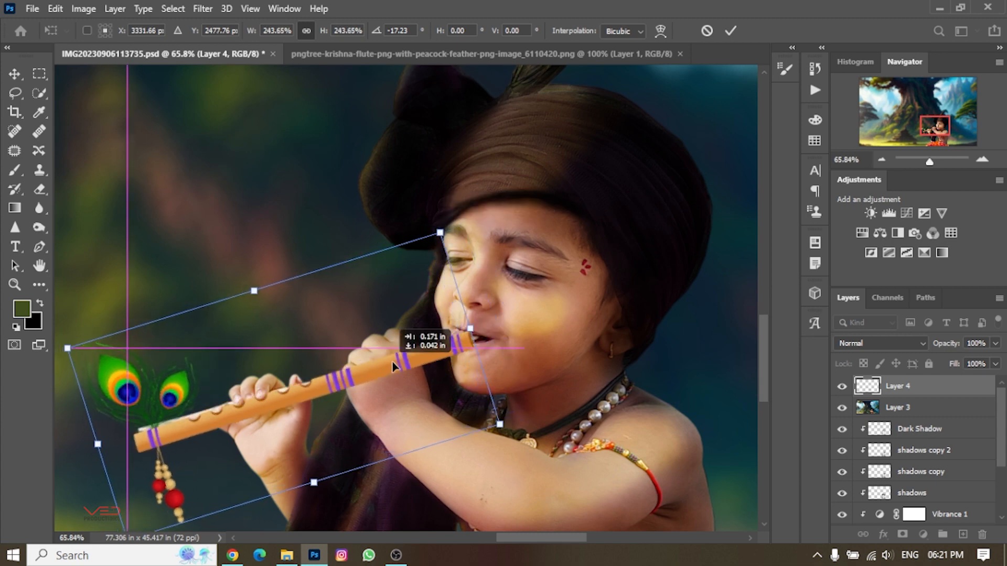
Step: Nudge the new flute upward, set its rotation to -17.15° and apply the transform
{"action": "key", "text": "Up"}
{"action": "key", "text": "Up"}
{"action": "left_click_drag", "start_coordinate": [448, 200], "coordinate": [450, 199]}
{"action": "key", "text": "Up"}
{"action": "key", "text": "Up"}
{"action": "key", "text": "Up"}
{"action": "key", "text": "Up"}
{"action": "key", "text": "Up"}
{"action": "key", "text": "Up"}
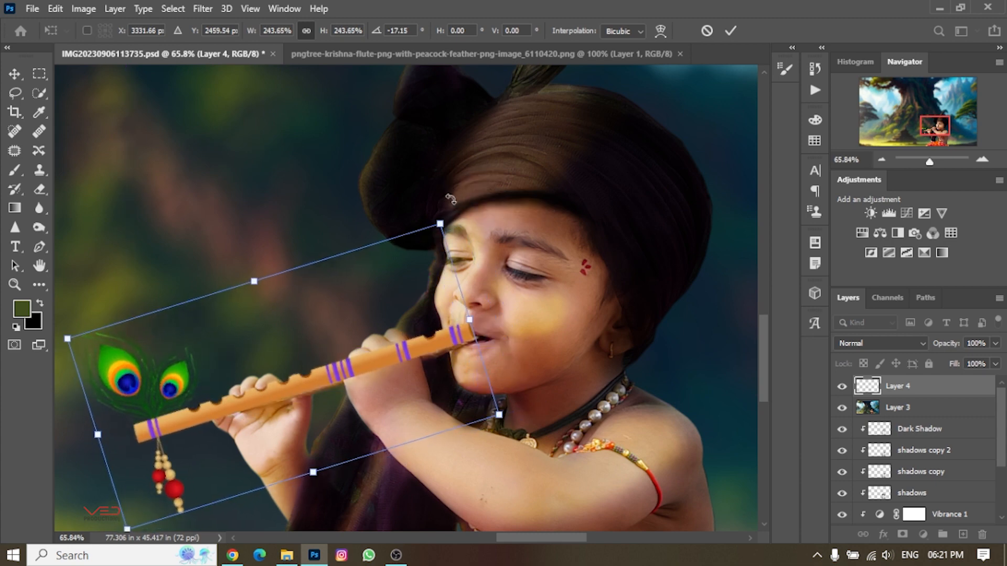
{"action": "left_click", "coordinate": [731, 31]}
Step: Lower the flute layer's opacity to 66% and adjust its transform to match the original flute
{"action": "mouse_move", "coordinate": [946, 344]}
{"action": "left_mouse_down"}
{"action": "mouse_move", "coordinate": [934, 346]}
{"action": "mouse_move", "coordinate": [960, 345]}
{"action": "left_mouse_up"}
{"action": "key", "text": "ctrl+t"}
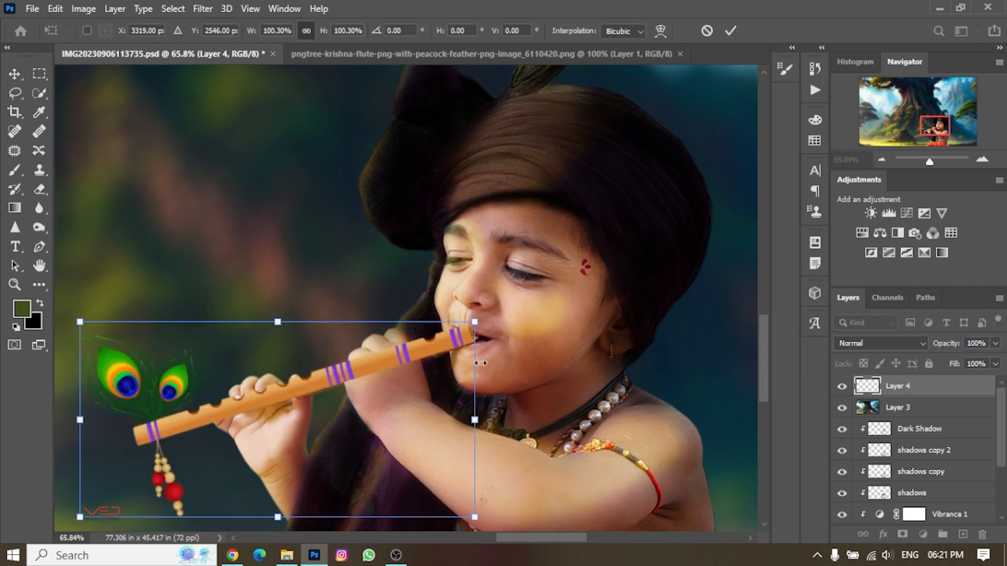
{"action": "left_click_drag", "start_coordinate": [481, 363], "coordinate": [488, 412]}
{"action": "left_click", "coordinate": [730, 32]}
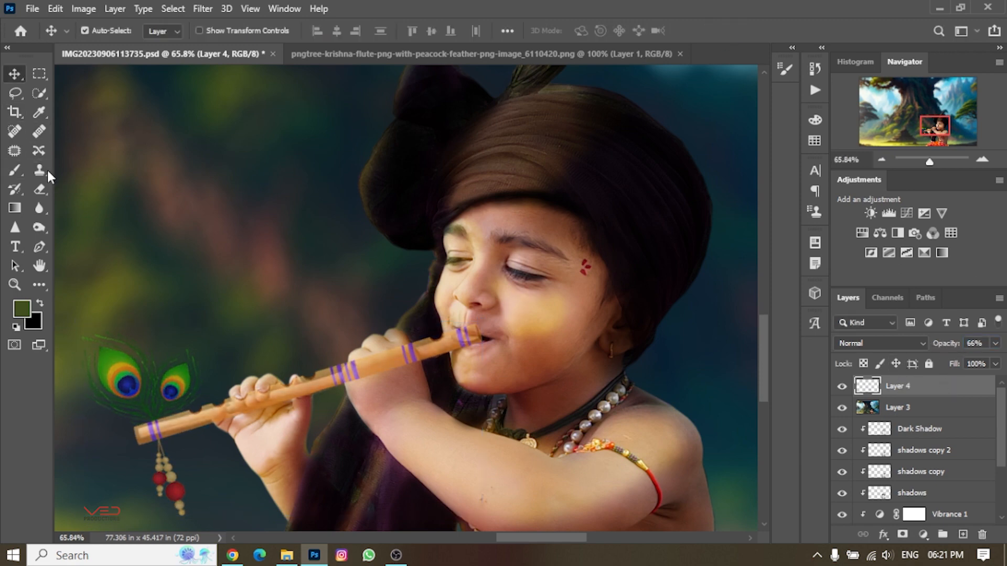
Step: Erase the new flute where it covers the hand nearest the mouth, using a size 35 eraser
{"action": "left_click", "coordinate": [40, 188]}
{"action": "scroll", "coordinate": [358, 387], "scroll_direction": "up", "scroll_amount": 10}
{"action": "mouse_move", "coordinate": [314, 337]}
{"action": "left_mouse_down"}
{"action": "mouse_move", "coordinate": [312, 317]}
{"action": "mouse_move", "coordinate": [326, 369]}
{"action": "mouse_move", "coordinate": [663, 254]}
{"action": "mouse_move", "coordinate": [624, 179]}
{"action": "mouse_move", "coordinate": [329, 321]}
{"action": "left_mouse_up"}
{"action": "scroll", "coordinate": [352, 304], "scroll_direction": "down", "scroll_amount": 5}
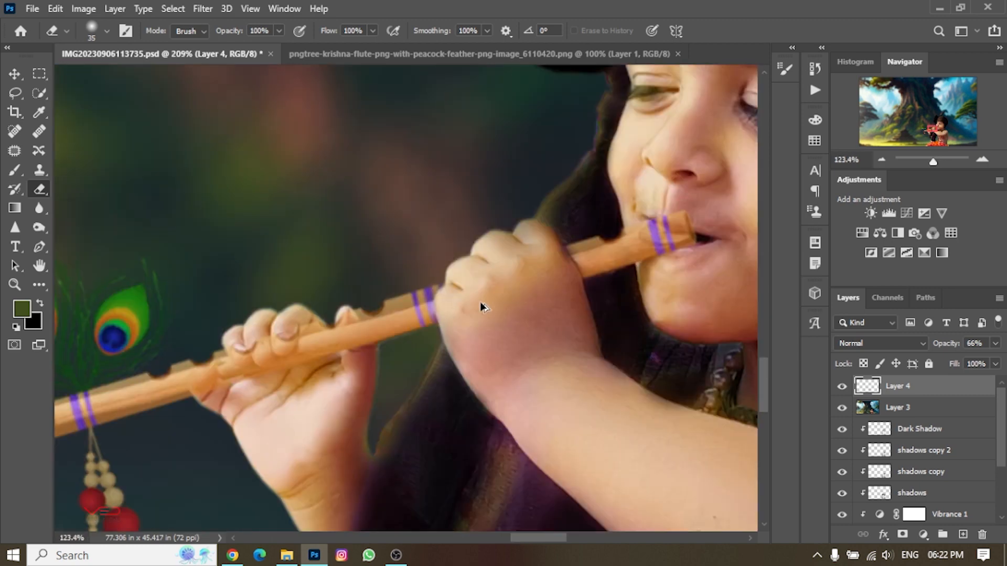
Step: Erase the new flute over the fingers of the outer hand and restore the flute layer's opacity to 100%
{"action": "scroll", "coordinate": [326, 322], "scroll_direction": "up", "scroll_amount": 7}
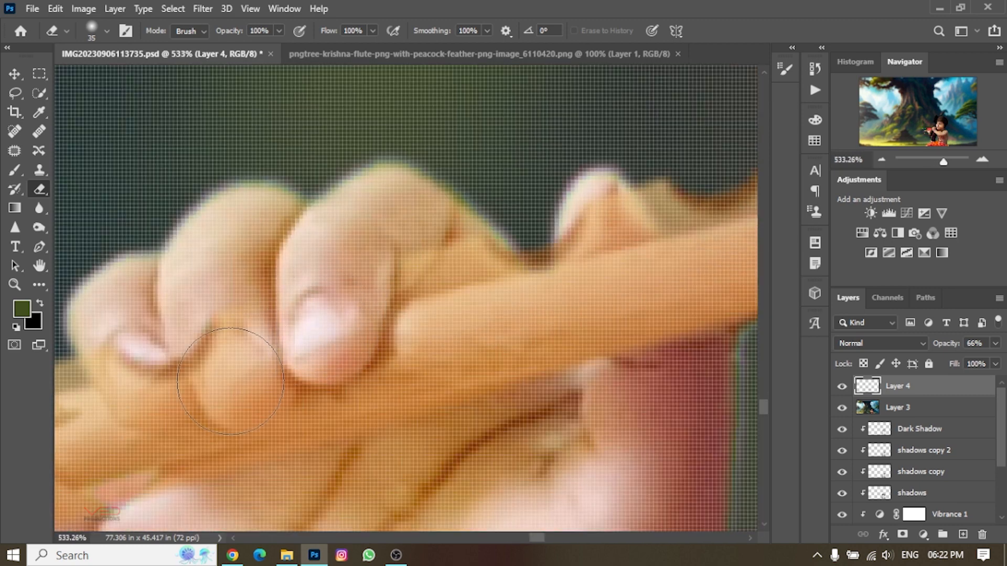
{"action": "scroll", "coordinate": [388, 274], "scroll_direction": "up", "scroll_amount": 3}
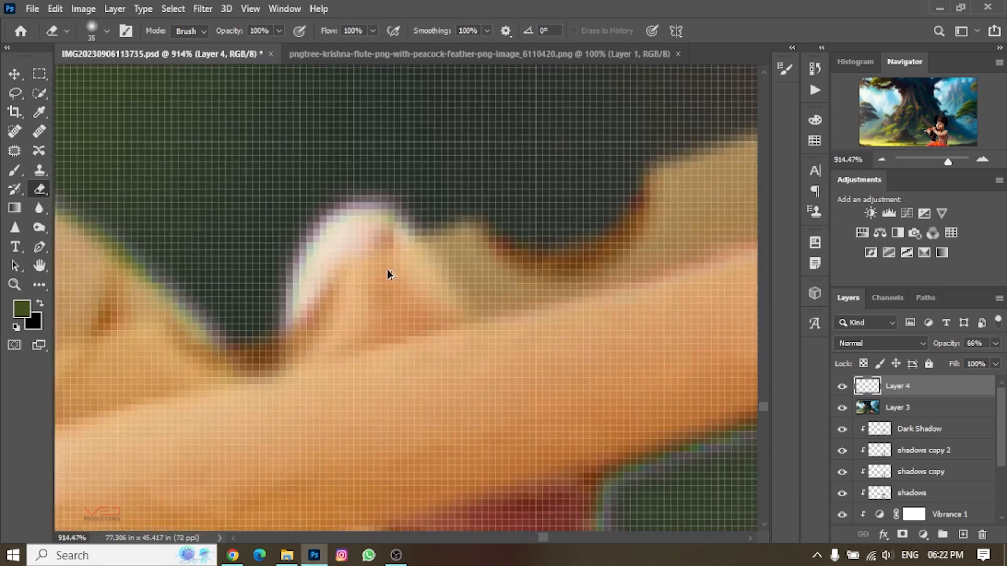
{"action": "scroll", "coordinate": [399, 294], "scroll_direction": "down", "scroll_amount": 4}
{"action": "scroll", "coordinate": [319, 409], "scroll_direction": "up", "scroll_amount": 5}
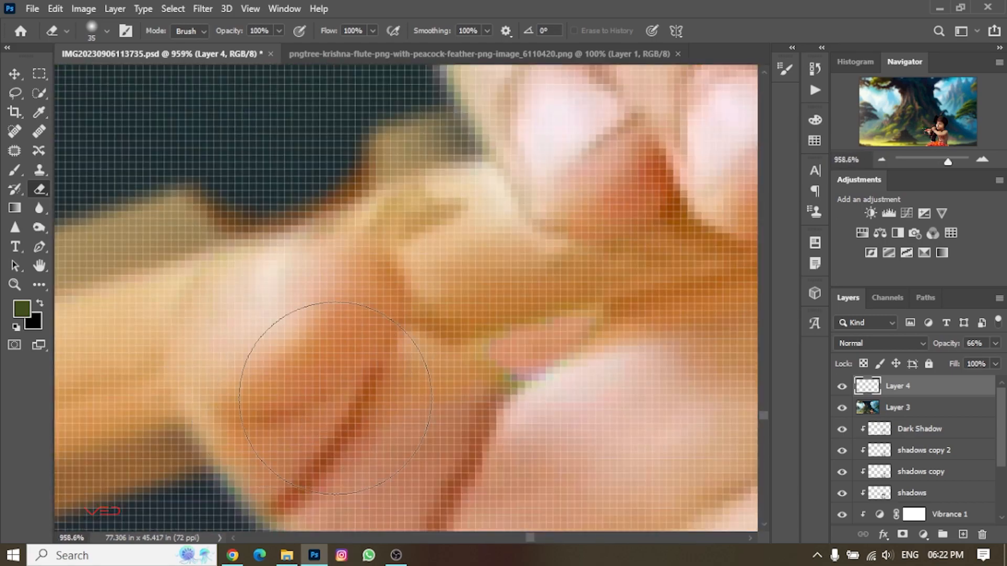
{"action": "scroll", "coordinate": [281, 386], "scroll_direction": "down", "scroll_amount": 5}
{"action": "scroll", "coordinate": [386, 398], "scroll_direction": "up", "scroll_amount": 6}
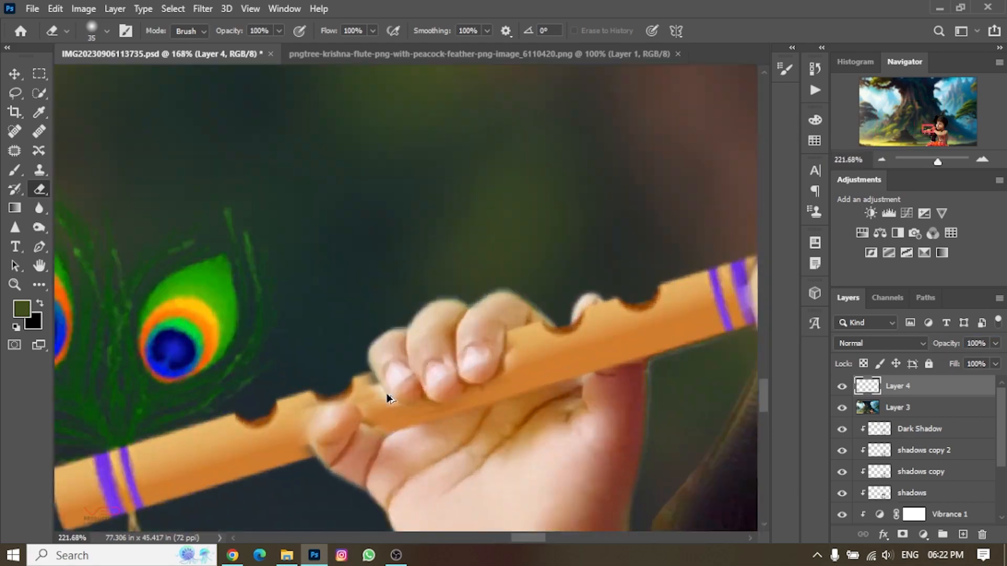
Step: Reduce the eraser to size 8 and clean up the flute's remaining edges around the fingers of both hands
{"action": "scroll", "coordinate": [255, 305], "scroll_direction": "up", "scroll_amount": 2}
{"action": "key", "text": "bracketleft"}
{"action": "key", "text": "bracketleft"}
{"action": "key", "text": "bracketleft"}
{"action": "key", "text": "bracketleft"}
{"action": "key", "text": "bracketleft"}
{"action": "key", "text": "bracketleft"}
{"action": "key", "text": "bracketleft"}
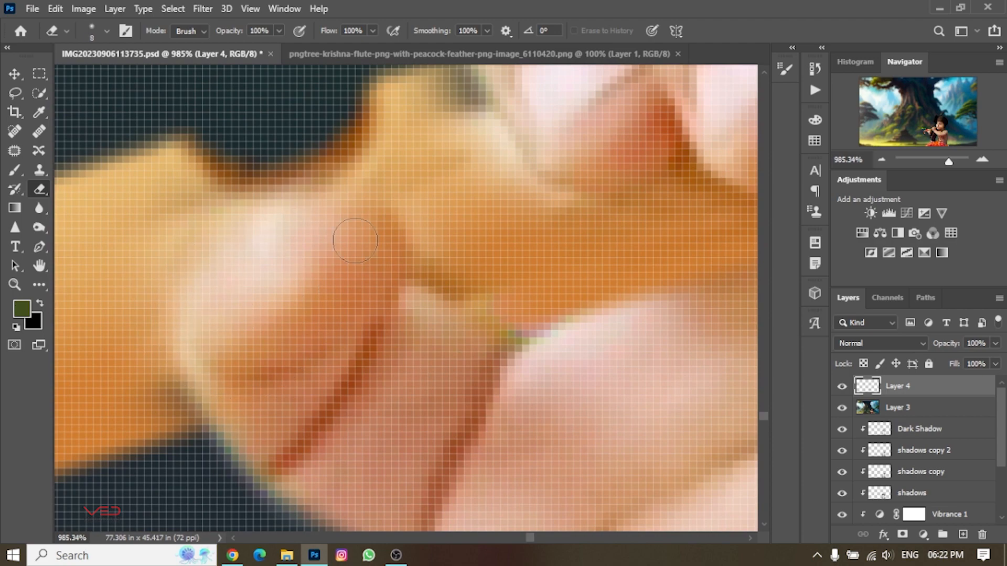
{"action": "scroll", "coordinate": [355, 241], "scroll_direction": "down", "scroll_amount": 5}
{"action": "scroll", "coordinate": [542, 301], "scroll_direction": "up", "scroll_amount": 4}
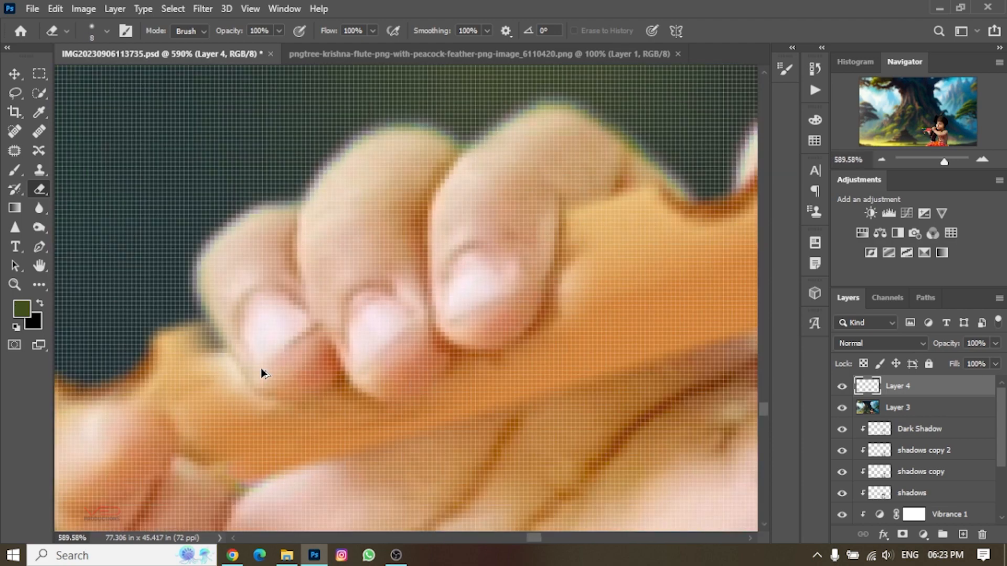
{"action": "scroll", "coordinate": [476, 313], "scroll_direction": "down", "scroll_amount": 5}
{"action": "scroll", "coordinate": [629, 312], "scroll_direction": "up", "scroll_amount": 4}
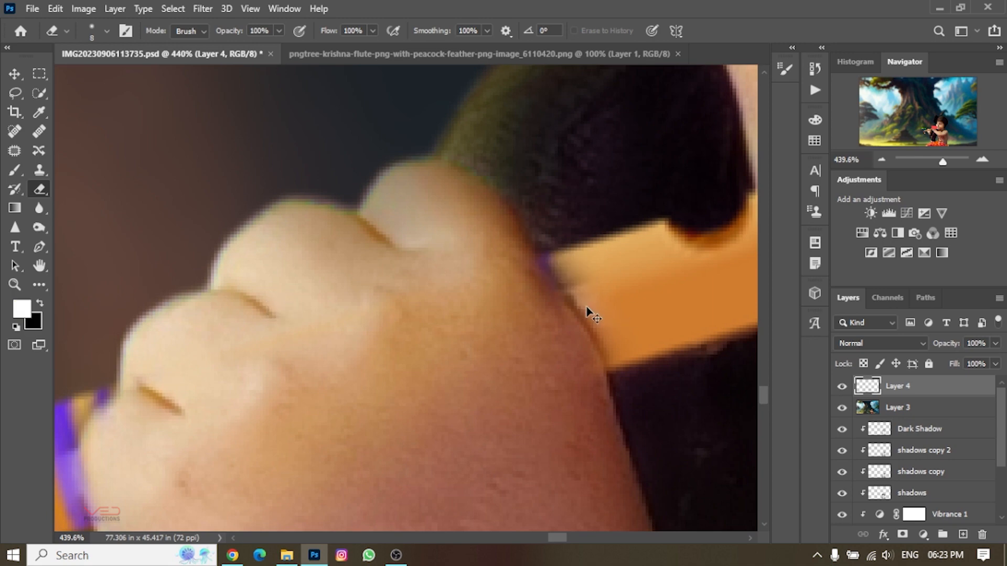
Step: Delete the merged Layer 3 and move the flute layer directly above Subject, clipped beneath the highlights layer
{"action": "scroll", "coordinate": [587, 311], "scroll_direction": "down", "scroll_amount": 6}
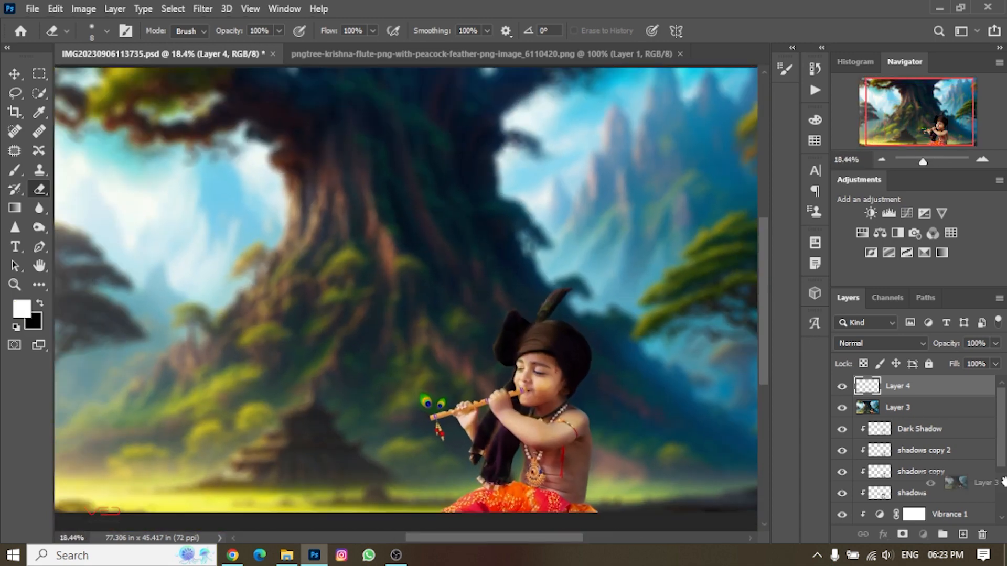
{"action": "left_click_drag", "start_coordinate": [1003, 481], "coordinate": [981, 534]}
{"action": "left_click_drag", "start_coordinate": [909, 494], "coordinate": [930, 490]}
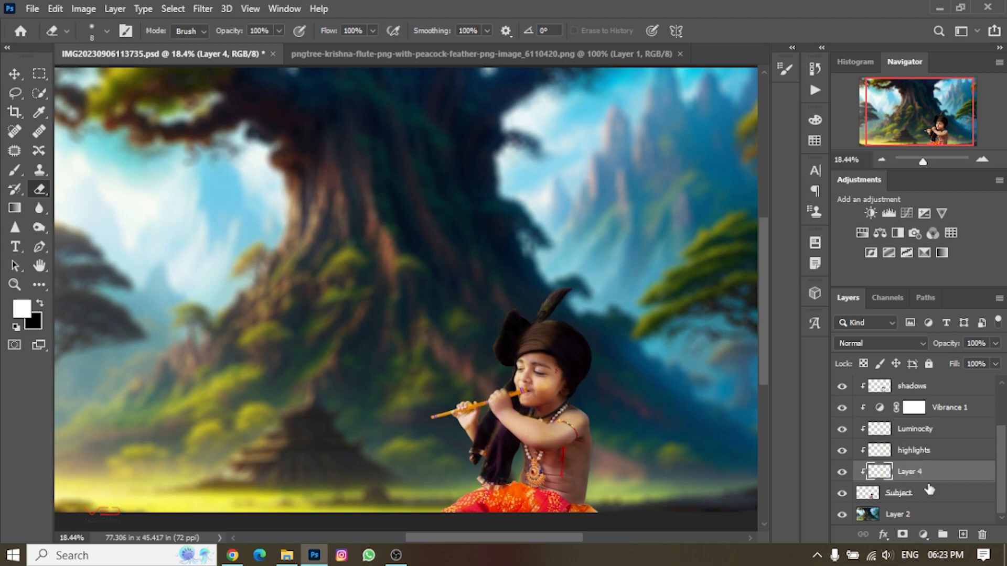
{"action": "scroll", "coordinate": [540, 419], "scroll_direction": "up", "scroll_amount": 4}
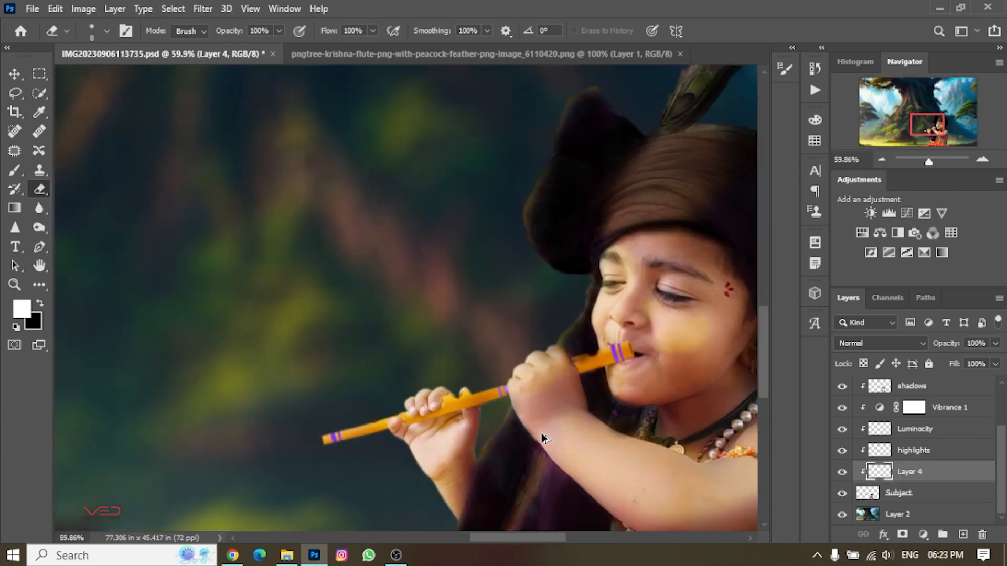
Step: Move the flute layer to the top of the layer stack, above the Dark Shadow layer
{"action": "key", "text": "ctrl+bracketright"}
{"action": "key", "text": "ctrl+bracketright"}
{"action": "key", "text": "ctrl+bracketright"}
{"action": "key", "text": "ctrl+bracketright"}
{"action": "key", "text": "ctrl+bracketright"}
{"action": "key", "text": "ctrl+bracketright"}
{"action": "key", "text": "ctrl+bracketright"}
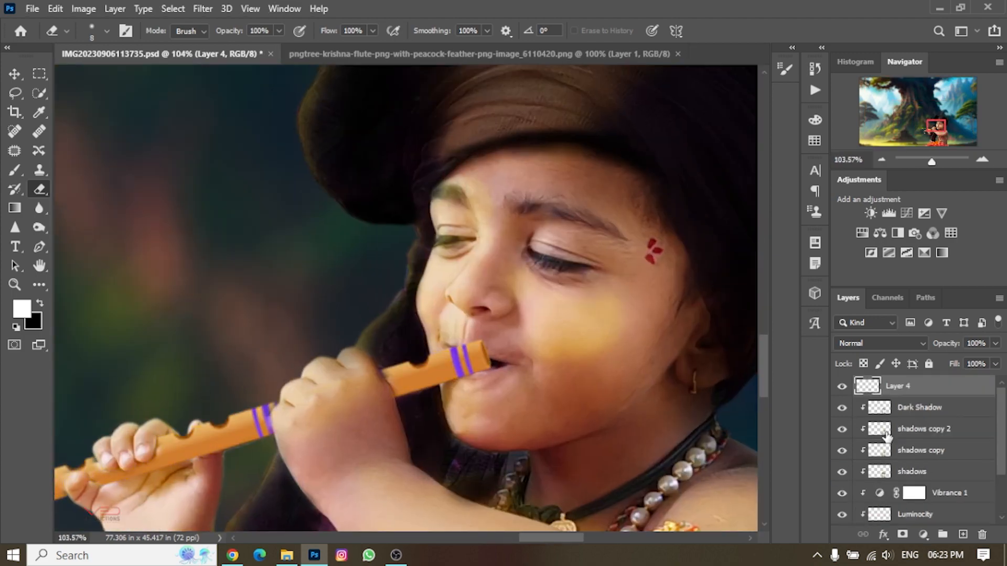
Step: Lower the flute layer's opacity to 79% and erase the flute's end around the lips with a size 20 eraser
{"action": "scroll", "coordinate": [570, 364], "scroll_direction": "up", "scroll_amount": 4}
{"action": "left_click_drag", "start_coordinate": [953, 356], "coordinate": [942, 355]}
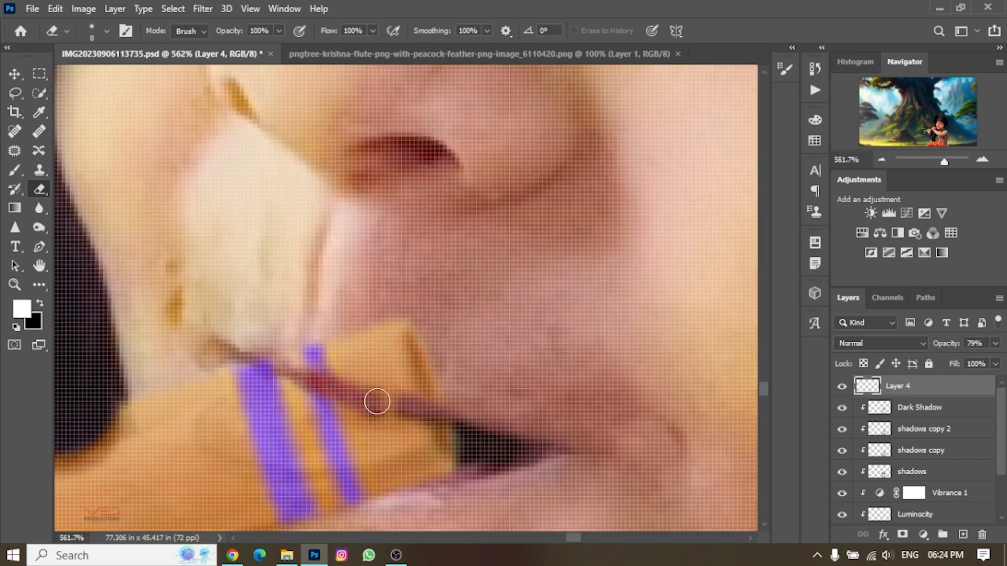
{"action": "key", "text": "bracketright"}
{"action": "key", "text": "bracketright"}
{"action": "key", "text": "bracketright"}
{"action": "key", "text": "bracketright"}
{"action": "mouse_move", "coordinate": [416, 353]}
{"action": "left_mouse_down"}
{"action": "mouse_move", "coordinate": [306, 346]}
{"action": "mouse_move", "coordinate": [399, 363]}
{"action": "left_mouse_up"}
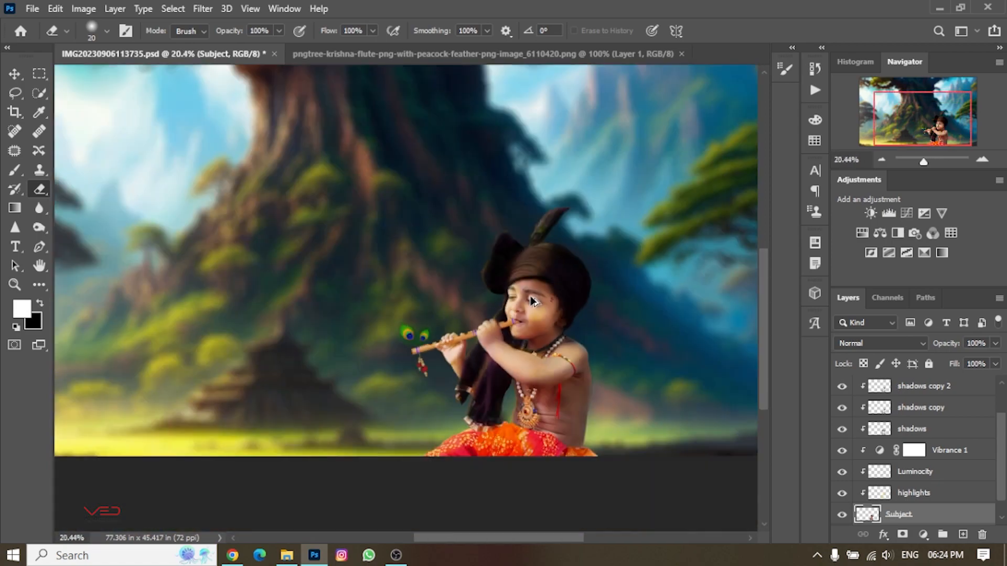
Step: Save the document in Photoshop format as IMG20230906113735.psd with its layers, replacing the existing file
{"action": "scroll", "coordinate": [503, 328], "scroll_direction": "down", "scroll_amount": 2}
{"action": "scroll", "coordinate": [498, 324], "scroll_direction": "up", "scroll_amount": 1}
{"action": "key", "text": "ctrl+shift+s"}
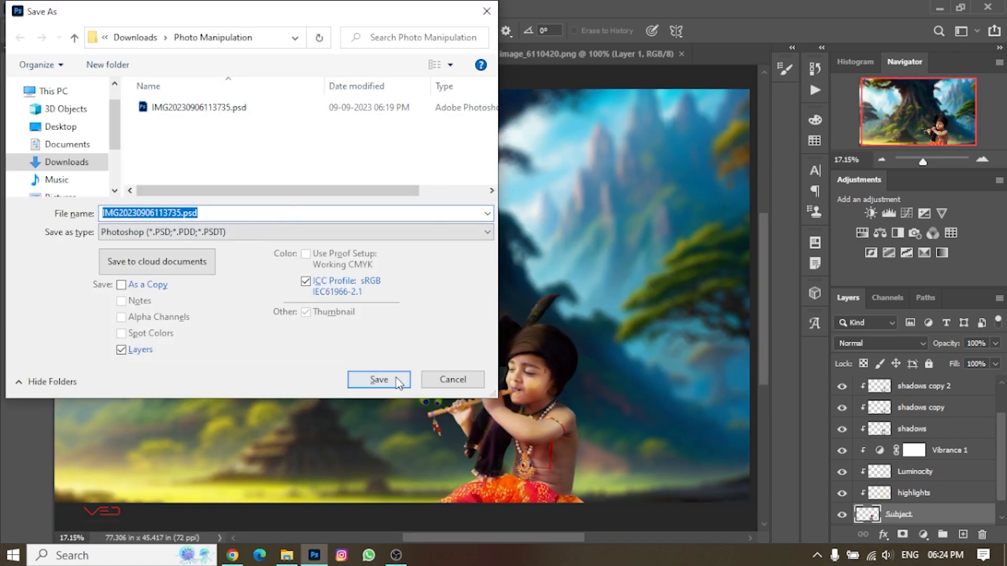
{"action": "left_click", "coordinate": [379, 380]}
{"action": "key", "text": "Return"}
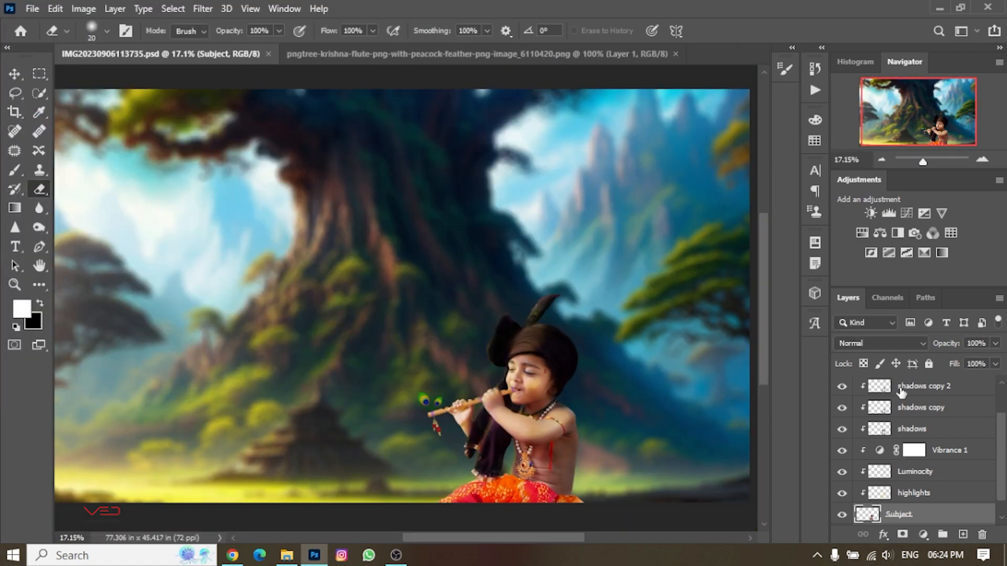
Step: Stamp all visible layers into a merged layer above the flute layer
{"action": "key", "text": "ctrl+shift+alt+e"}
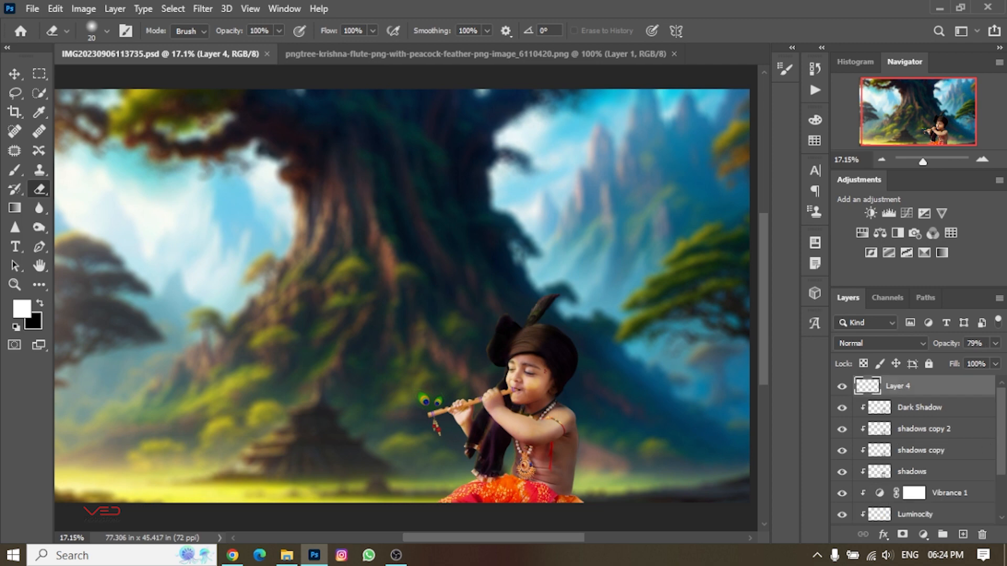
{"action": "left_click", "coordinate": [202, 8]}
Step: Try to group the four shadow layers, from Dark Shadow down to shadows
{"action": "left_click", "coordinate": [932, 425]}
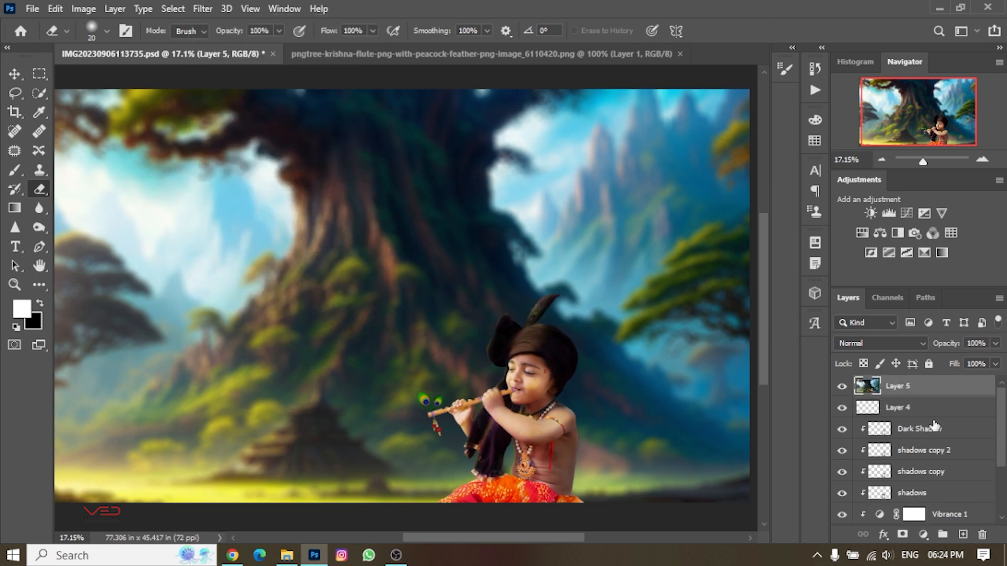
{"action": "scroll", "coordinate": [960, 476], "scroll_direction": "down", "scroll_amount": 1}
{"action": "left_click", "coordinate": [950, 466], "text": "shift"}
{"action": "key", "text": "ctrl+g"}
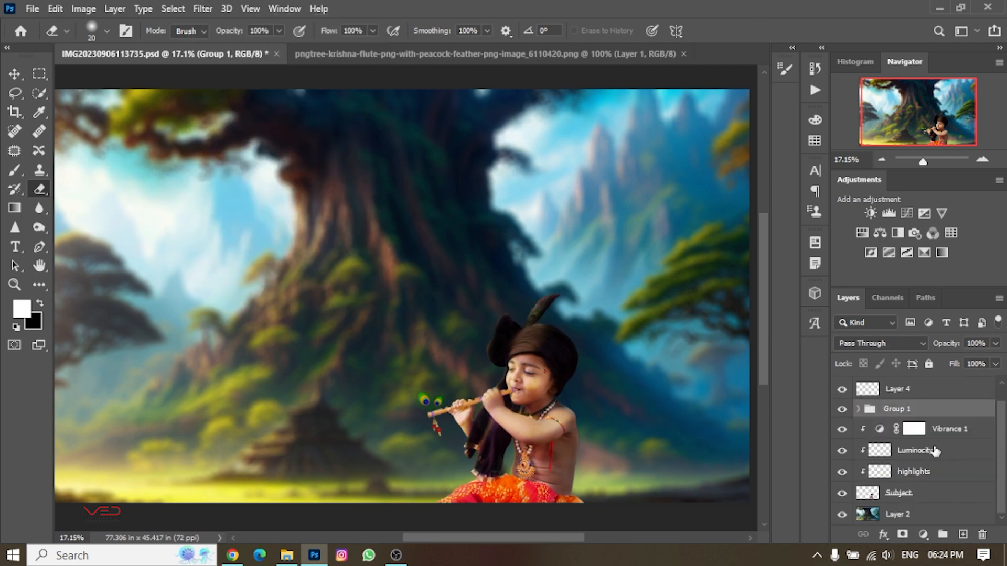
{"action": "key", "text": "ctrl+z"}
{"action": "key", "text": "ctrl+z"}
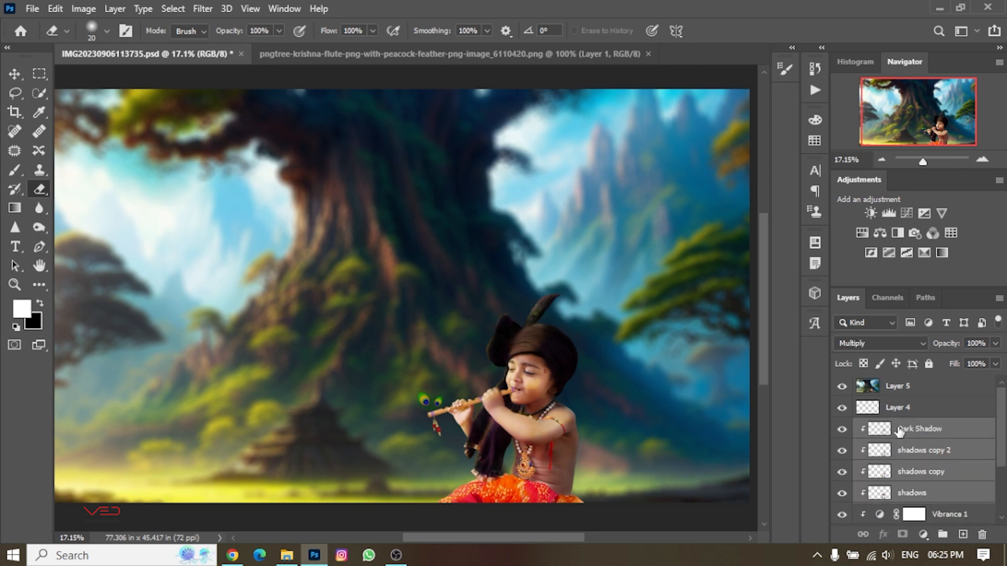
Step: Open the merged layer in Camera Raw and set Exposure +0.10, Contrast +9, Shadows +1, Whites -31 and Blacks +3
{"action": "left_click", "coordinate": [202, 9]}
{"action": "left_click", "coordinate": [294, 98]}
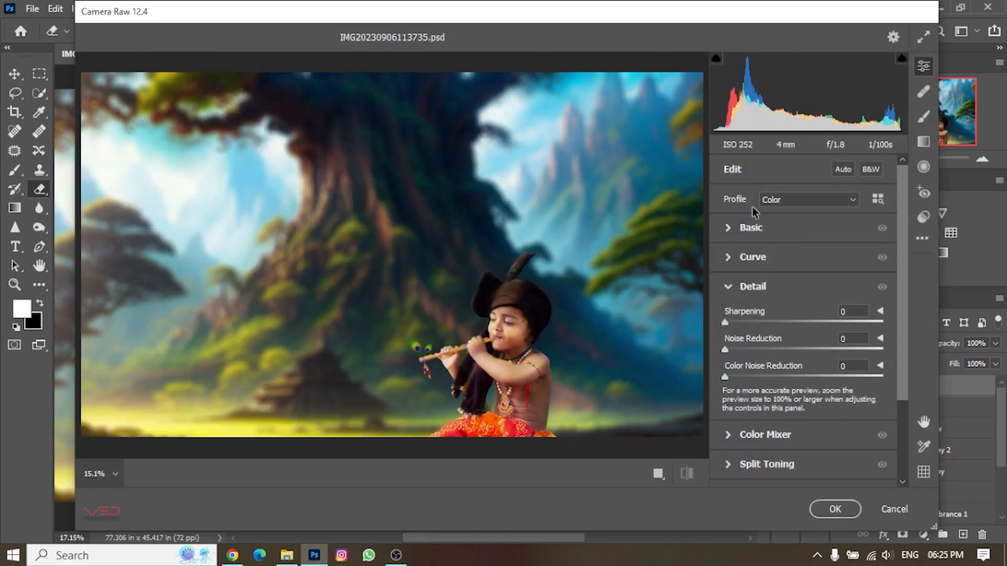
{"action": "left_click", "coordinate": [751, 227]}
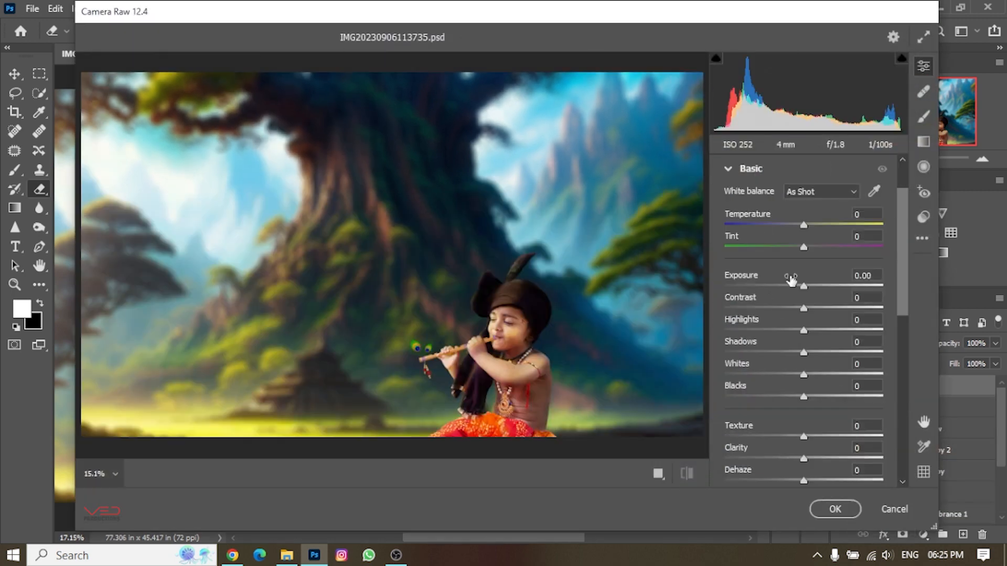
{"action": "left_click", "coordinate": [803, 288]}
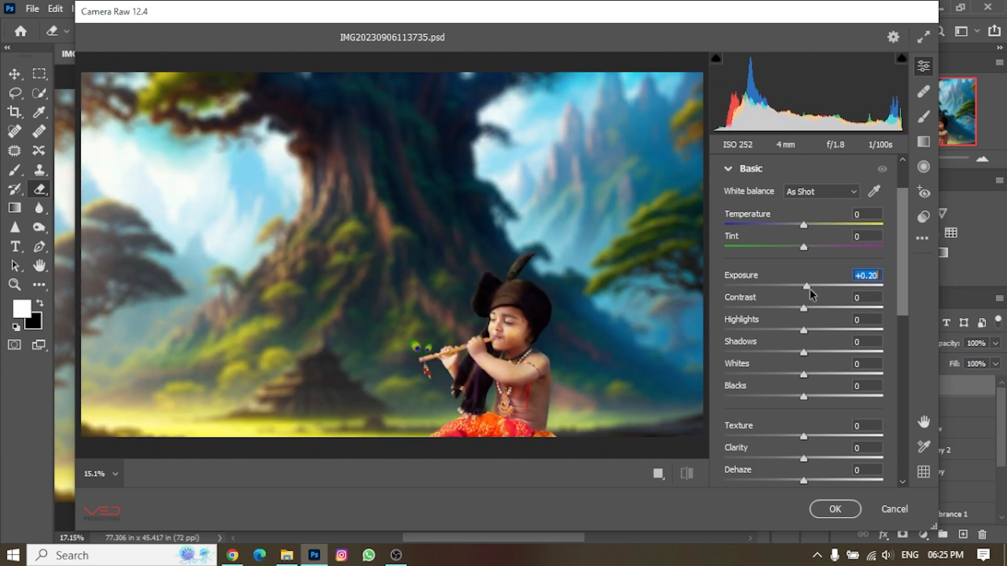
{"action": "left_click", "coordinate": [810, 310]}
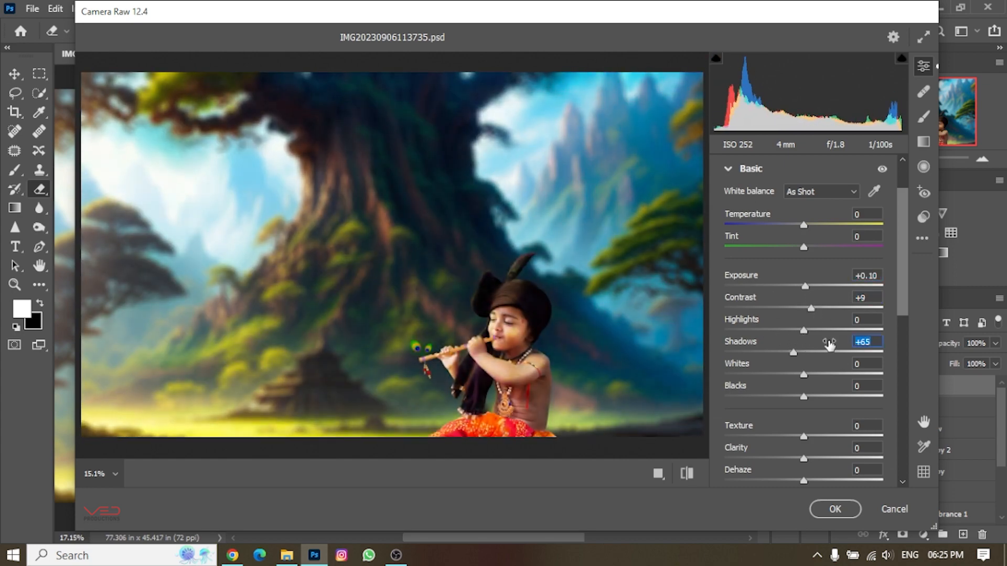
{"action": "left_click_drag", "start_coordinate": [829, 344], "coordinate": [819, 406]}
{"action": "left_click", "coordinate": [805, 397]}
Step: Set Clarity to +16 and apply the Camera Raw filter to the merged layer
{"action": "scroll", "coordinate": [814, 435], "scroll_direction": "down", "scroll_amount": 2}
{"action": "scroll", "coordinate": [620, 384], "scroll_direction": "up", "scroll_amount": 5}
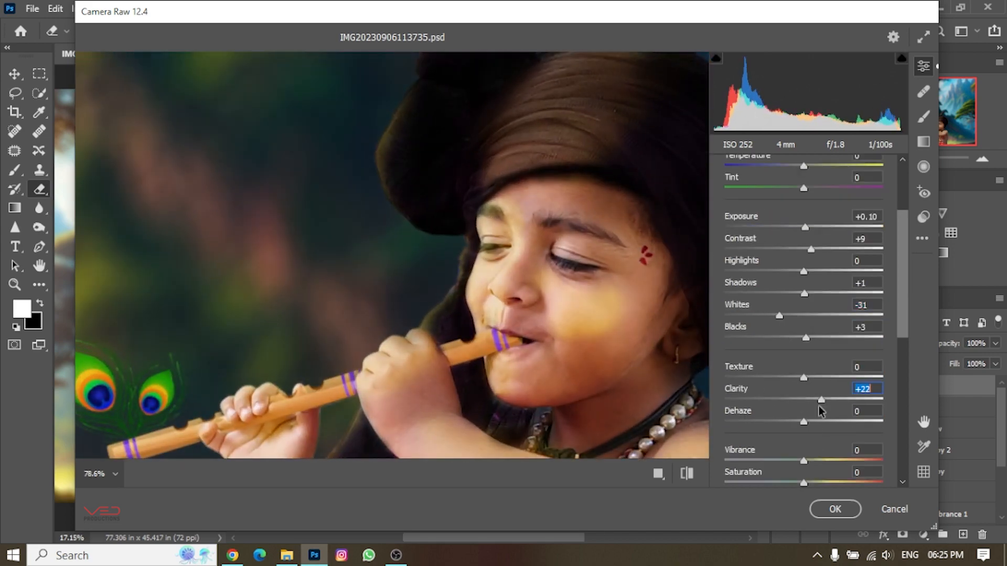
{"action": "scroll", "coordinate": [536, 323], "scroll_direction": "up", "scroll_amount": 2}
{"action": "scroll", "coordinate": [536, 324], "scroll_direction": "down", "scroll_amount": 6}
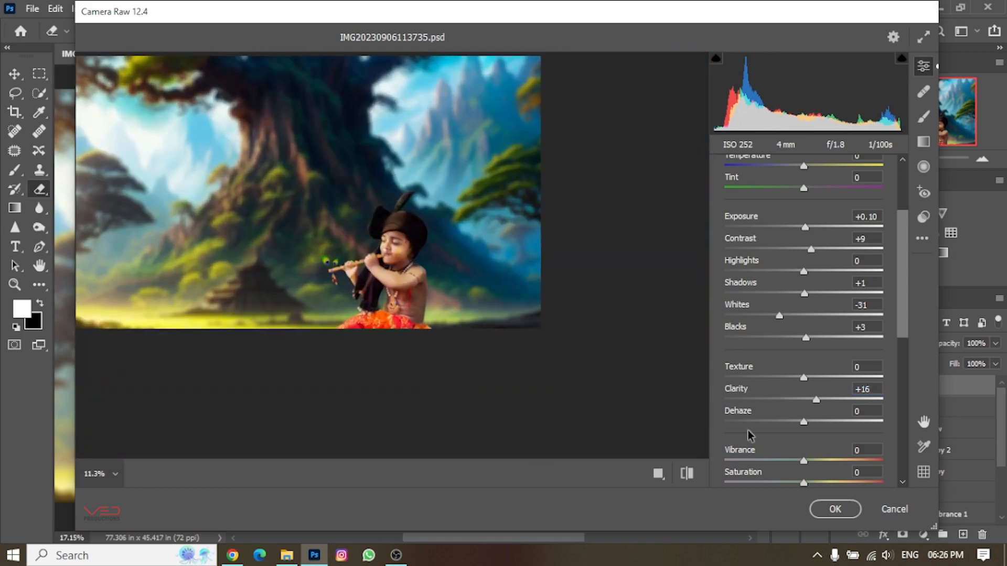
{"action": "left_click", "coordinate": [835, 509]}
Step: Delete the merged Layer 5 and restore the flute layer's opacity to 100%
{"action": "left_click", "coordinate": [917, 407]}
{"action": "scroll", "coordinate": [543, 427], "scroll_direction": "up", "scroll_amount": 5}
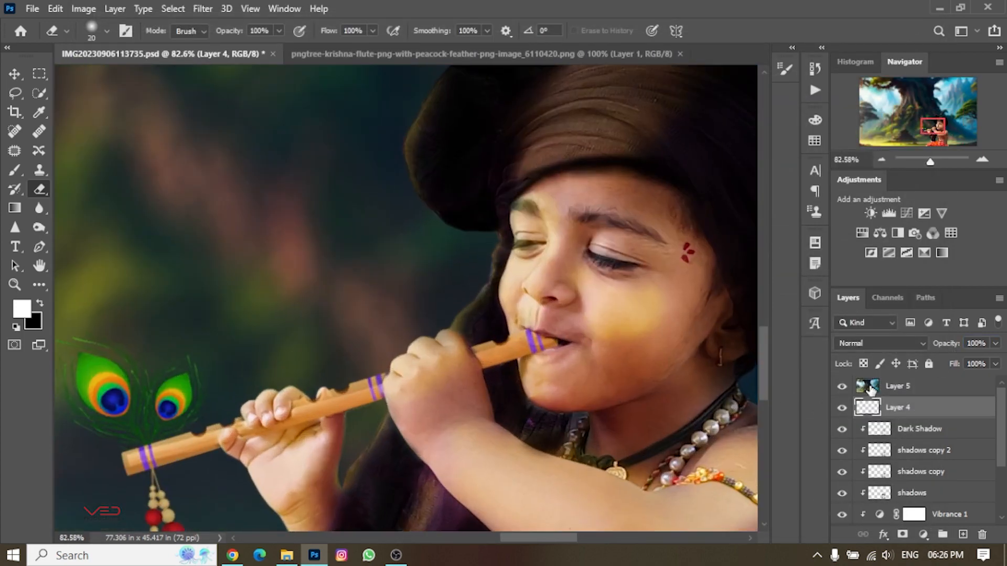
{"action": "left_click", "coordinate": [841, 386]}
{"action": "scroll", "coordinate": [947, 466], "scroll_direction": "down", "scroll_amount": 1}
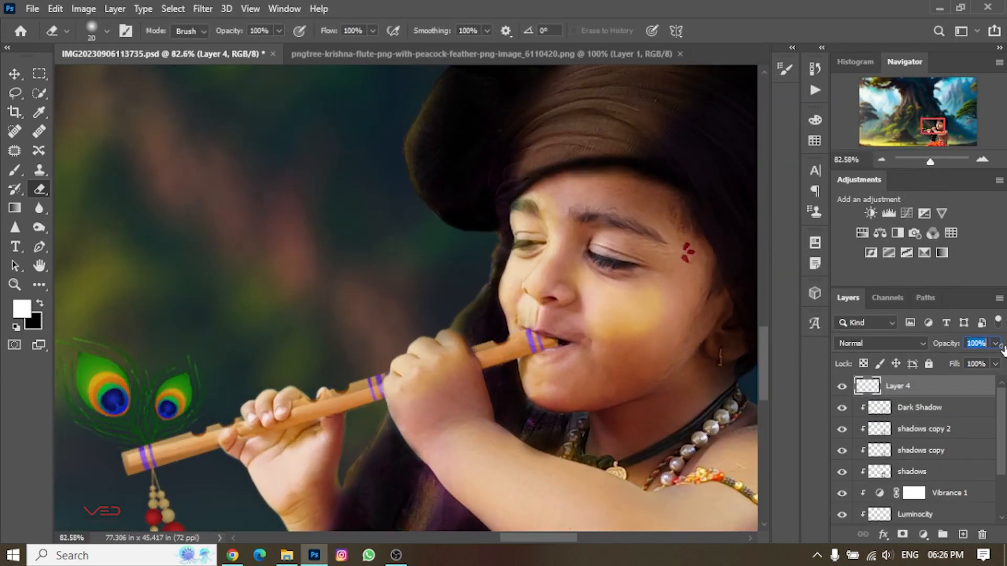
Step: Group all layers from the flute layer down to Subject, leaving background Layer 2 outside
{"action": "scroll", "coordinate": [524, 322], "scroll_direction": "down", "scroll_amount": 3}
{"action": "scroll", "coordinate": [524, 322], "scroll_direction": "up", "scroll_amount": 1}
{"action": "scroll", "coordinate": [922, 432], "scroll_direction": "down", "scroll_amount": 3}
{"action": "left_click", "coordinate": [930, 493], "text": "shift"}
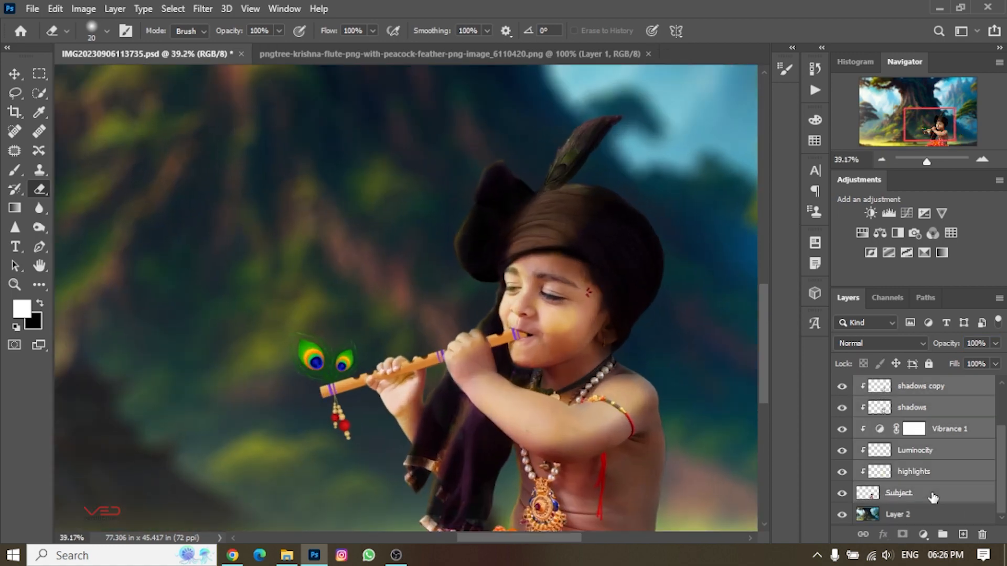
{"action": "key", "text": "ctrl+g"}
{"action": "scroll", "coordinate": [425, 304], "scroll_direction": "down", "scroll_amount": 6}
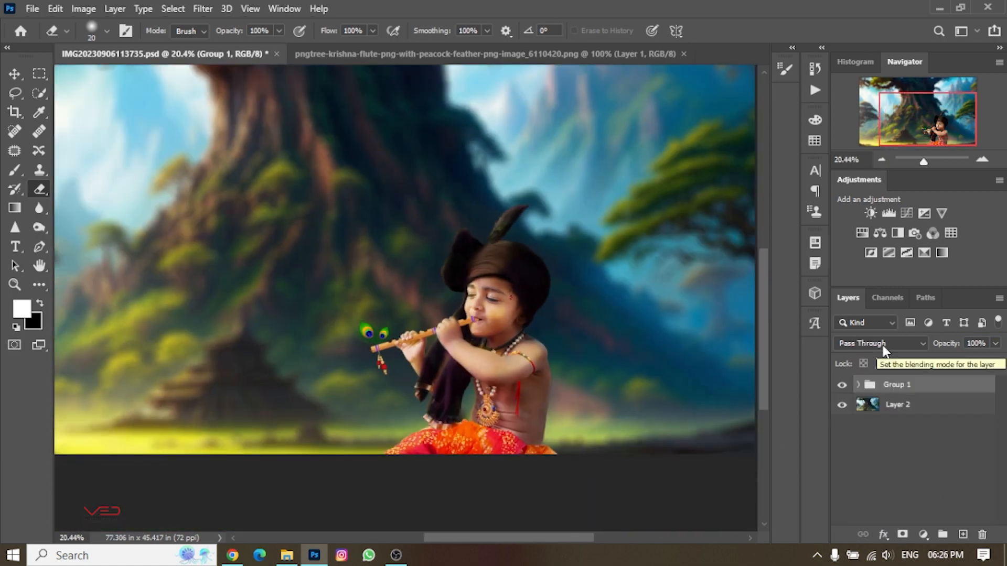
Step: Change the blending mode of Group 1 from Pass Through to Normal
{"action": "left_click", "coordinate": [883, 346]}
{"action": "left_click", "coordinate": [871, 200]}
{"action": "left_click", "coordinate": [880, 343]}
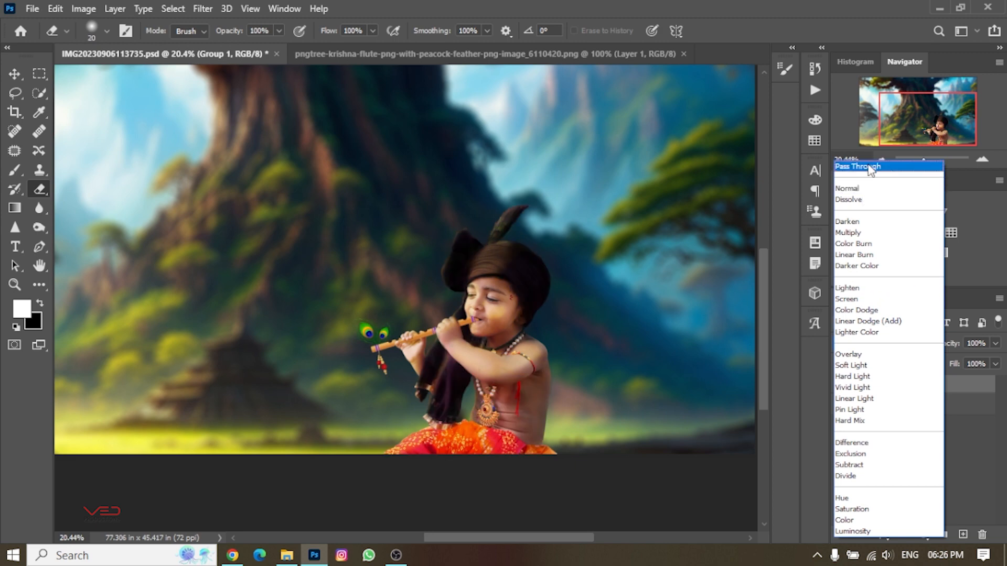
{"action": "left_click", "coordinate": [846, 188]}
Step: Convert Group 1 into a smart object for smart filters
{"action": "left_click", "coordinate": [173, 9]}
{"action": "mouse_move", "coordinate": [202, 9]}
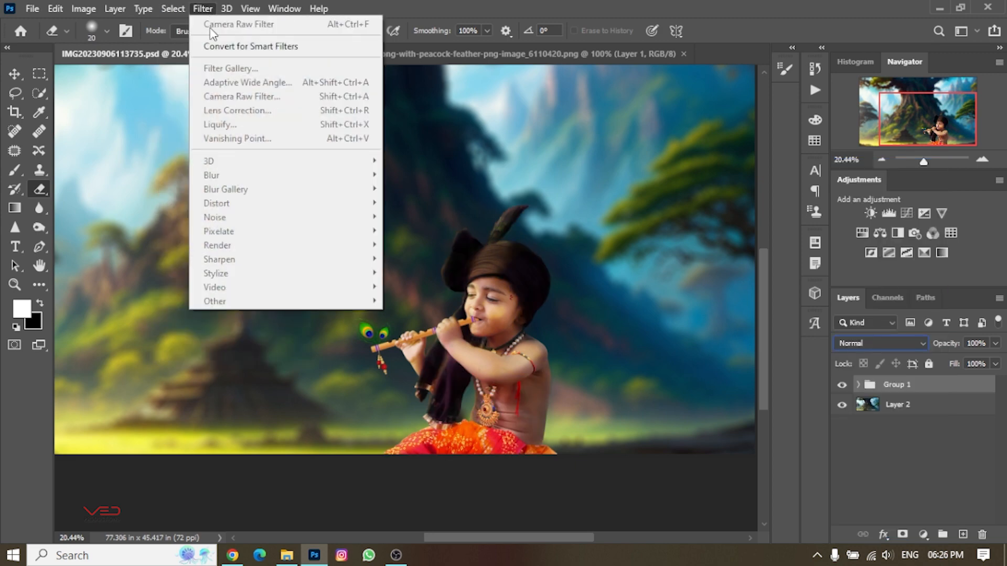
{"action": "left_click", "coordinate": [282, 60]}
Step: Apply the Camera Raw filter to the Group 1 smart object, slightly raising vibrance and saturation and comparing before and after
{"action": "left_click", "coordinate": [203, 8]}
{"action": "left_click", "coordinate": [241, 96]}
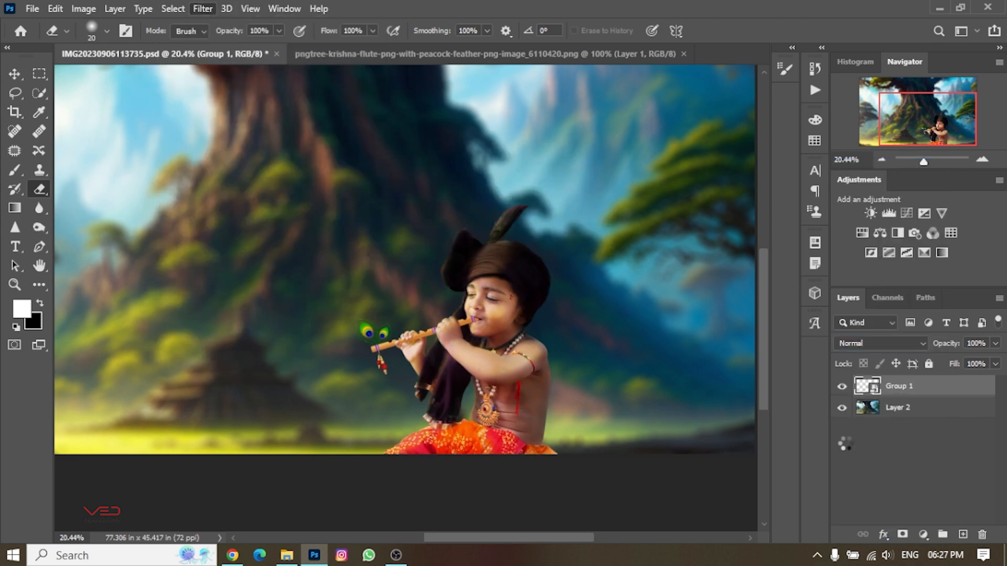
{"action": "scroll", "coordinate": [729, 385], "scroll_direction": "up", "scroll_amount": 6}
{"action": "scroll", "coordinate": [837, 391], "scroll_direction": "down", "scroll_amount": 3}
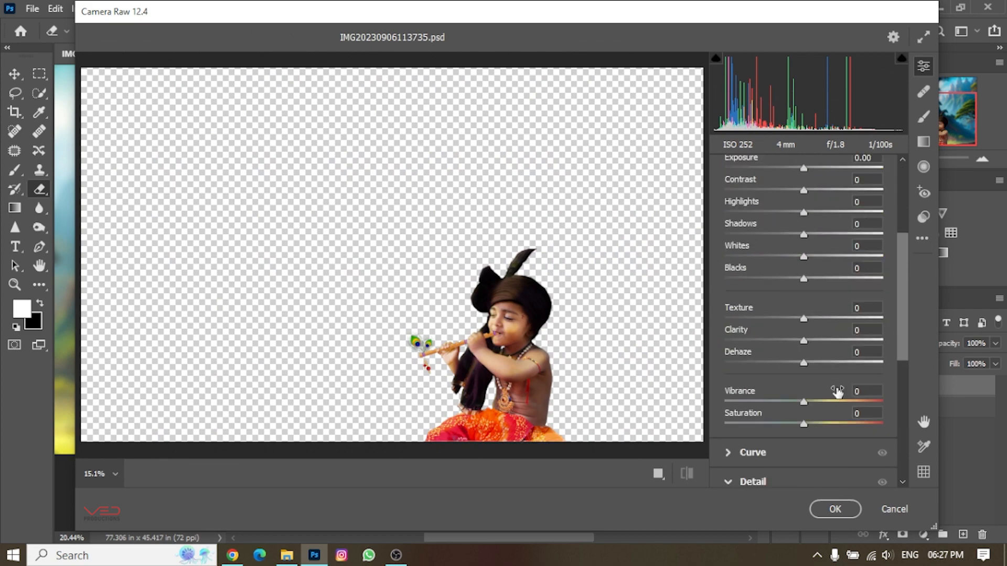
{"action": "left_click", "coordinate": [659, 482]}
{"action": "left_click", "coordinate": [659, 483]}
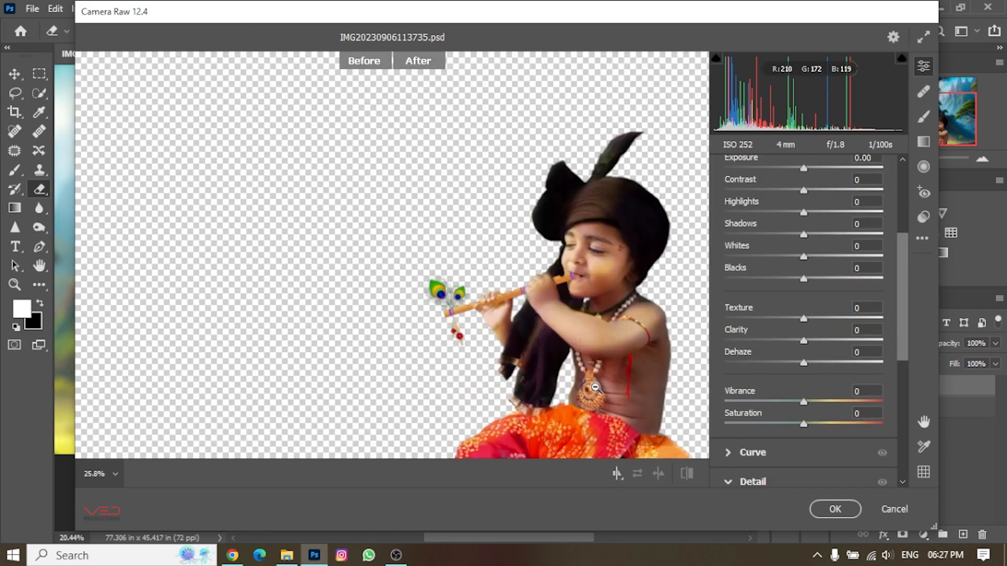
{"action": "left_click_drag", "start_coordinate": [805, 404], "coordinate": [809, 429]}
{"action": "key", "text": "Return"}
{"action": "scroll", "coordinate": [584, 343], "scroll_direction": "down", "scroll_amount": 2}
{"action": "scroll", "coordinate": [516, 377], "scroll_direction": "up", "scroll_amount": 3}
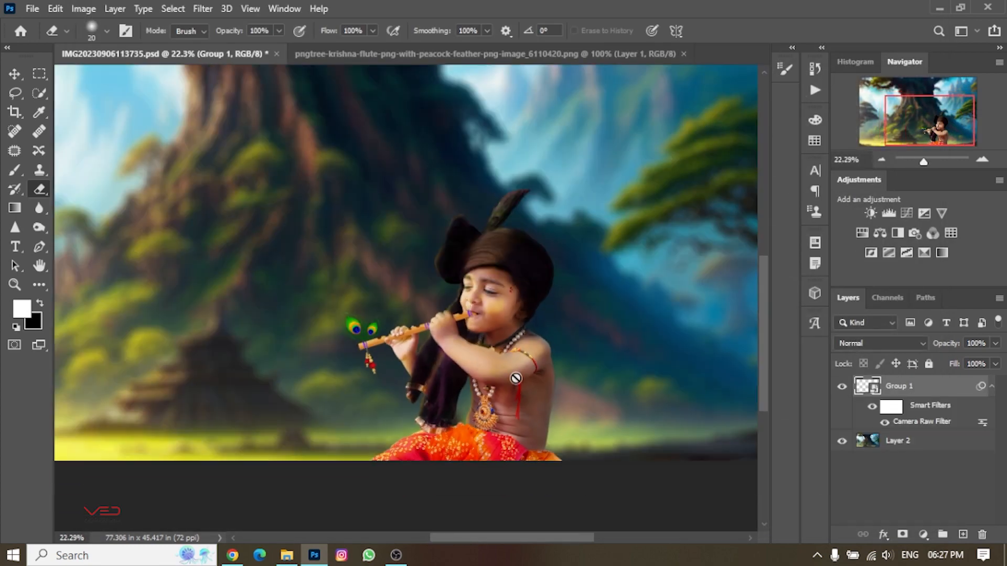
Step: Check the smart filter mask's properties, undo the Camera Raw filter and smart object conversion of Group 1, and deselect the layers
{"action": "double_click", "coordinate": [898, 408]}
{"action": "left_click", "coordinate": [813, 159]}
{"action": "double_click", "coordinate": [893, 409]}
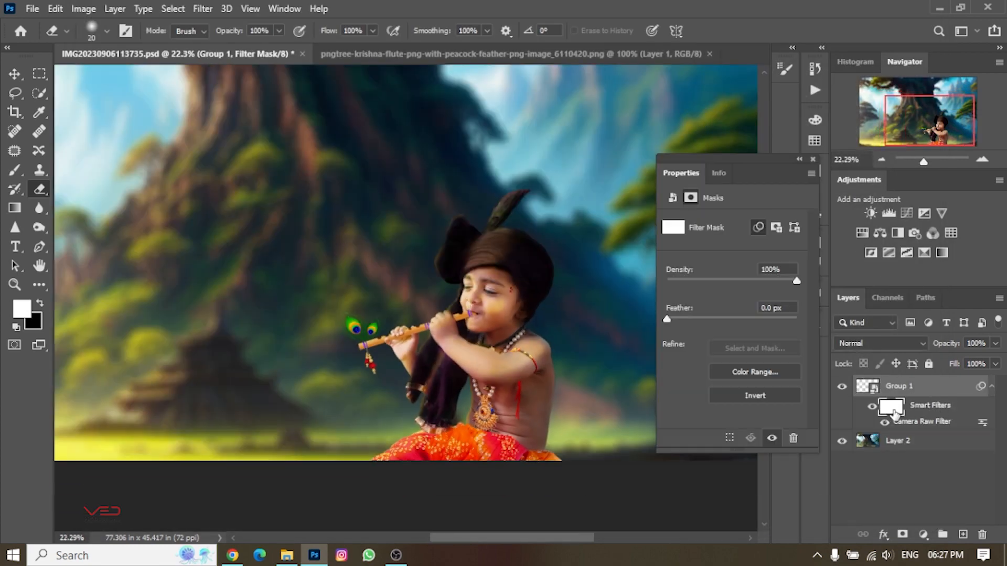
{"action": "left_click", "coordinate": [813, 158]}
{"action": "scroll", "coordinate": [567, 346], "scroll_direction": "up", "scroll_amount": 5}
{"action": "left_click_drag", "start_coordinate": [934, 394], "coordinate": [943, 433]}
{"action": "key", "text": "ctrl+z"}
{"action": "key", "text": "ctrl+z"}
{"action": "scroll", "coordinate": [586, 241], "scroll_direction": "down", "scroll_amount": 6}
{"action": "left_click", "coordinate": [908, 426]}
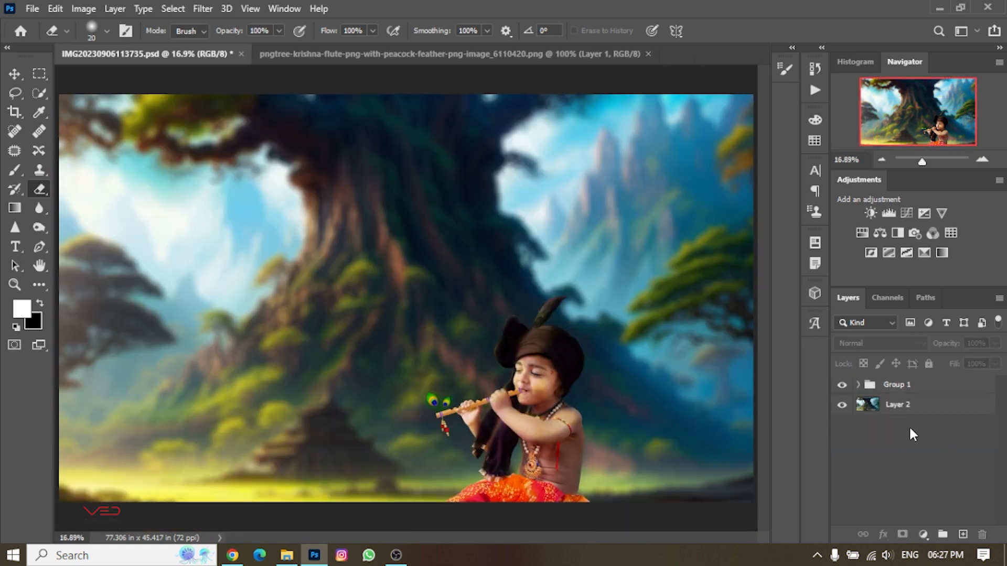
Step: Add a Hue/Saturation adjustment layer above Group 1 and clip it to the group
{"action": "scroll", "coordinate": [590, 418], "scroll_direction": "up", "scroll_amount": 4}
{"action": "scroll", "coordinate": [590, 418], "scroll_direction": "down", "scroll_amount": 1}
{"action": "left_click", "coordinate": [923, 534]}
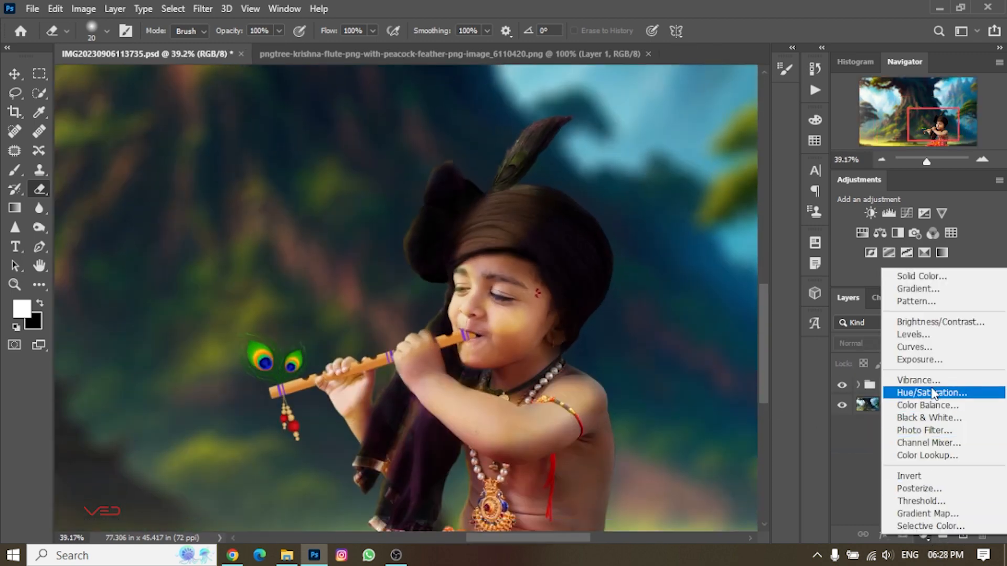
{"action": "left_click", "coordinate": [933, 392]}
{"action": "left_click_drag", "start_coordinate": [732, 305], "coordinate": [731, 278]}
{"action": "right_click", "coordinate": [937, 389]}
{"action": "left_click", "coordinate": [776, 282]}
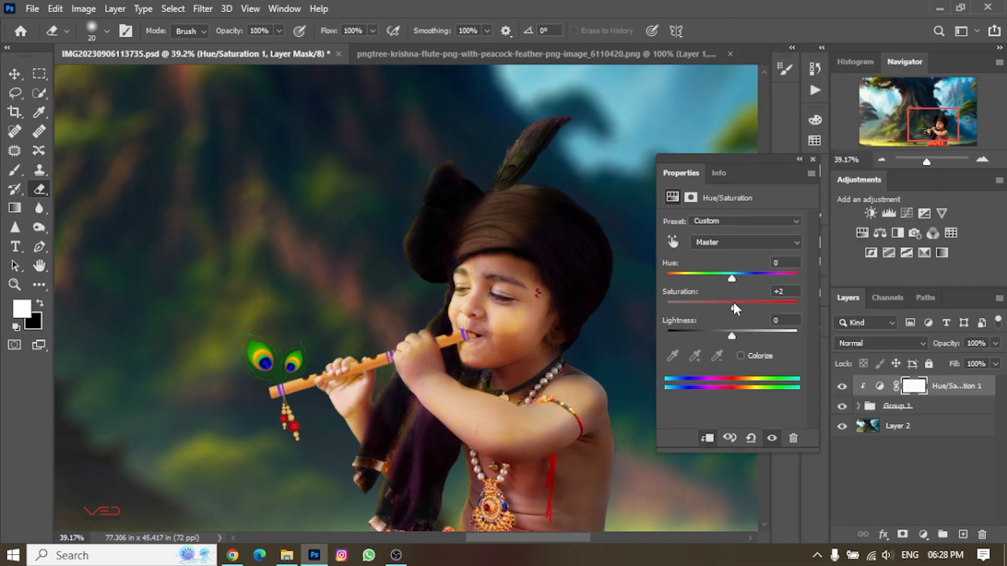
Step: Set the Hue/Saturation layer's Saturation to +22 and Lightness to +1, and close its properties
{"action": "left_click_drag", "start_coordinate": [576, 302], "coordinate": [511, 301]}
{"action": "left_click", "coordinate": [14, 285]}
{"action": "mouse_move", "coordinate": [493, 340]}
{"action": "left_mouse_down"}
{"action": "mouse_move", "coordinate": [314, 340]}
{"action": "mouse_move", "coordinate": [493, 359]}
{"action": "left_mouse_up"}
{"action": "left_click_drag", "start_coordinate": [726, 337], "coordinate": [732, 335]}
{"action": "left_click_drag", "start_coordinate": [736, 307], "coordinate": [732, 279]}
{"action": "left_click_drag", "start_coordinate": [634, 350], "coordinate": [658, 357]}
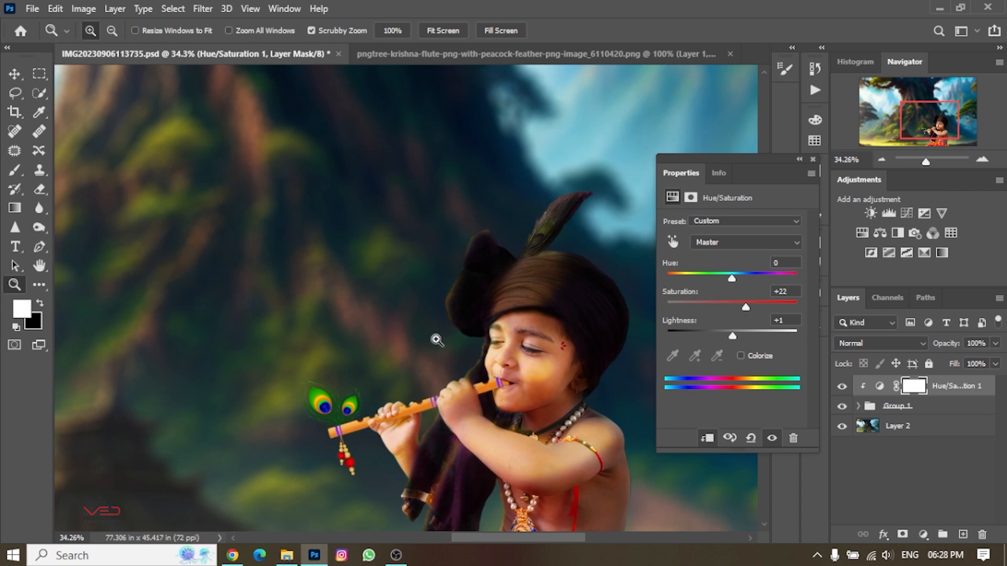
{"action": "left_click_drag", "start_coordinate": [436, 339], "coordinate": [399, 340]}
{"action": "left_click", "coordinate": [812, 158]}
{"action": "mouse_move", "coordinate": [467, 362]}
{"action": "left_mouse_down"}
{"action": "mouse_move", "coordinate": [430, 361]}
{"action": "mouse_move", "coordinate": [470, 362]}
{"action": "left_mouse_up"}
Step: Stamp all visible layers into a new layer above the Hue/Saturation adjustment and open it in the Camera Raw filter
{"action": "right_click", "coordinate": [964, 388]}
{"action": "key", "text": "Escape"}
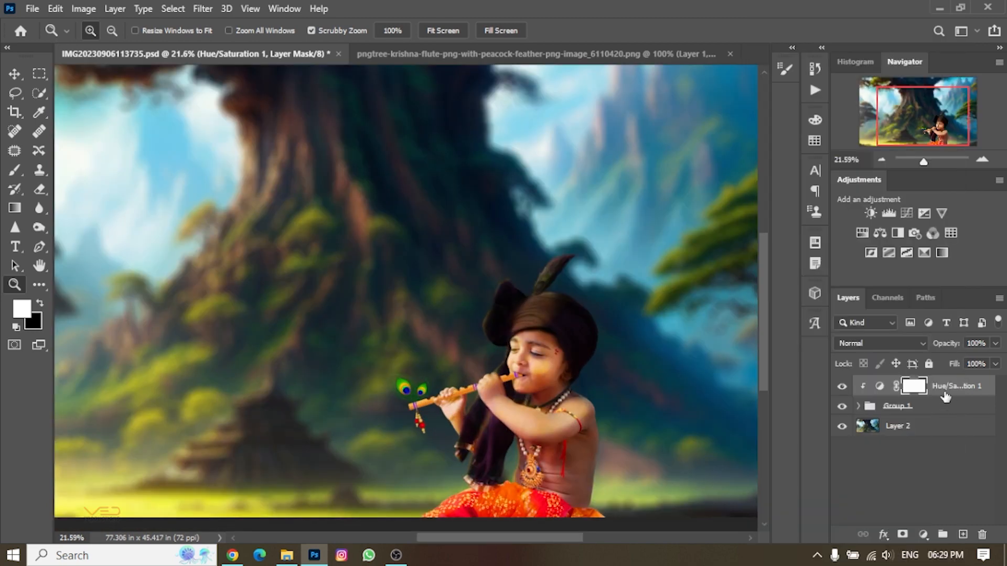
{"action": "left_click", "coordinate": [909, 483]}
{"action": "key", "text": "ctrl+shift+alt+e"}
{"action": "left_click", "coordinate": [165, 9]}
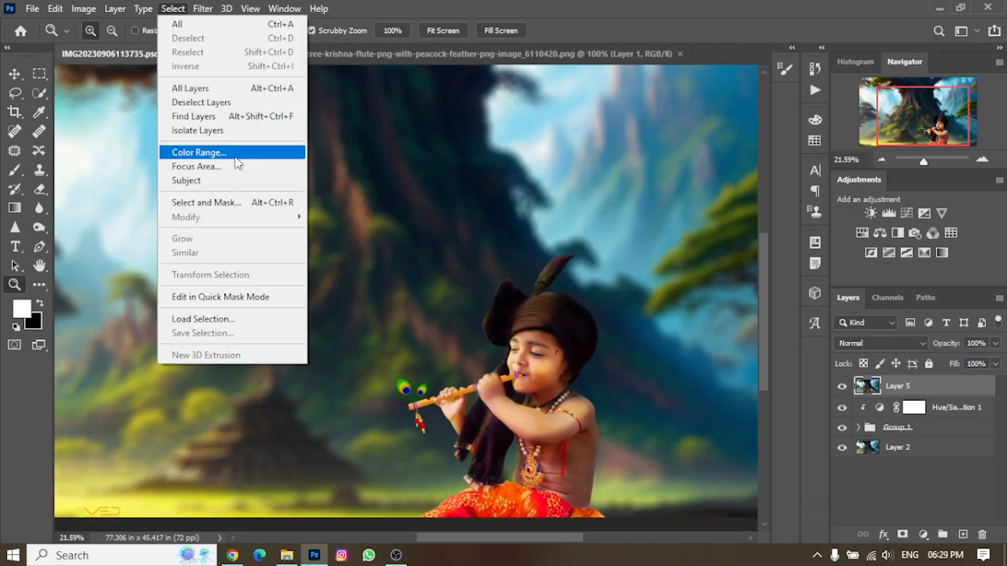
{"action": "left_click", "coordinate": [226, 123]}
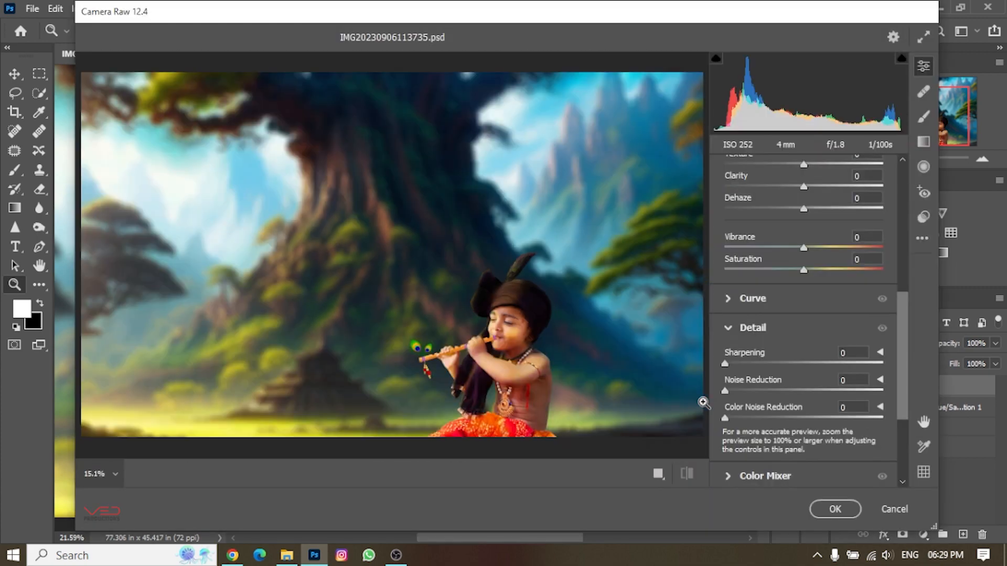
Step: Set Sharpening to 150, Noise Reduction to 100 and Color Noise Reduction to 100 in the Camera Raw details
{"action": "left_click_drag", "start_coordinate": [490, 333], "coordinate": [545, 355]}
{"action": "left_click_drag", "start_coordinate": [839, 363], "coordinate": [886, 363]}
{"action": "left_click_drag", "start_coordinate": [725, 417], "coordinate": [884, 418]}
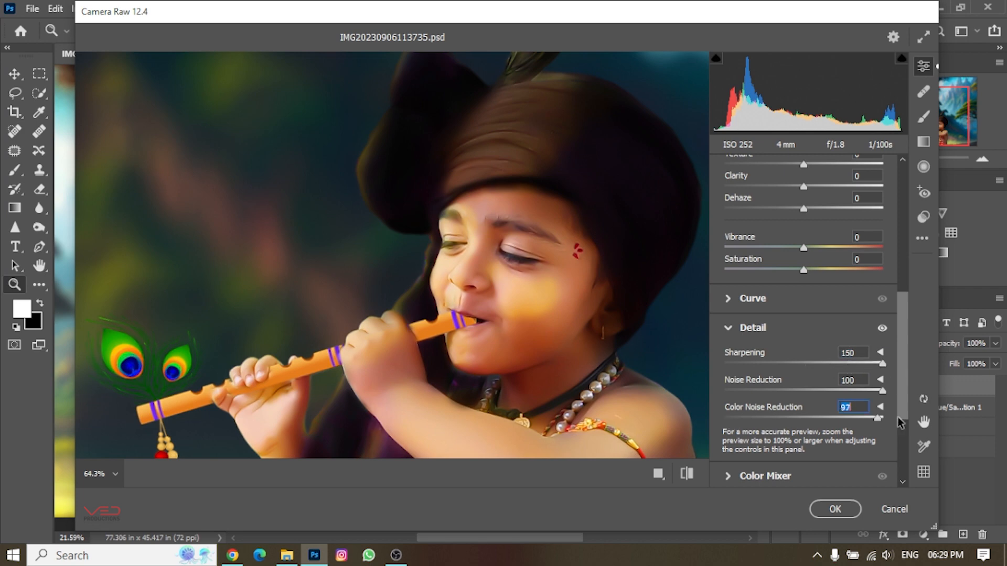
{"action": "left_click_drag", "start_coordinate": [575, 297], "coordinate": [555, 312]}
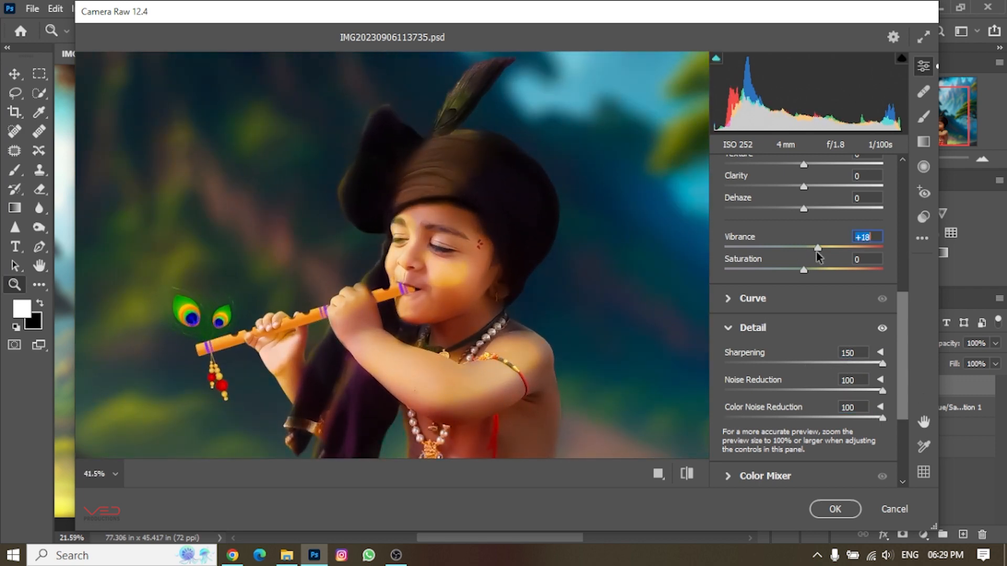
Step: Set Exposure to +0.15, Contrast to +11, Highlights to -27 and Vibrance to +14 in the Camera Raw basic adjustments
{"action": "scroll", "coordinate": [816, 252], "scroll_direction": "up", "scroll_amount": 6}
{"action": "left_click_drag", "start_coordinate": [804, 362], "coordinate": [786, 388]}
{"action": "left_click", "coordinate": [492, 288]}
{"action": "mouse_move", "coordinate": [803, 344]}
{"action": "left_mouse_down"}
{"action": "mouse_move", "coordinate": [788, 334]}
{"action": "mouse_move", "coordinate": [809, 338]}
{"action": "left_mouse_up"}
{"action": "scroll", "coordinate": [760, 419], "scroll_direction": "down", "scroll_amount": 4}
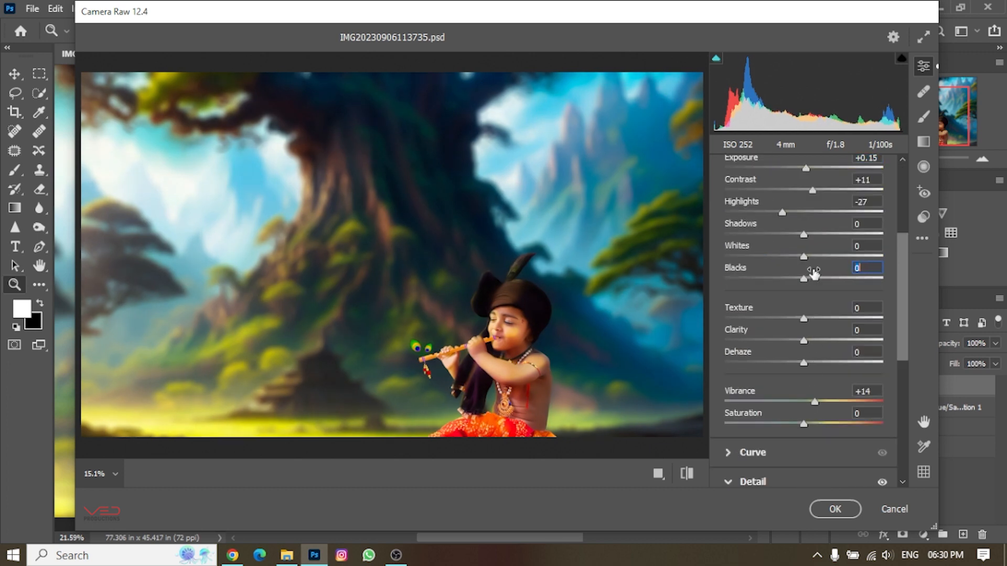
{"action": "mouse_move", "coordinate": [814, 253]}
{"action": "left_mouse_down"}
{"action": "mouse_move", "coordinate": [830, 252]}
{"action": "mouse_move", "coordinate": [812, 234]}
{"action": "left_mouse_up"}
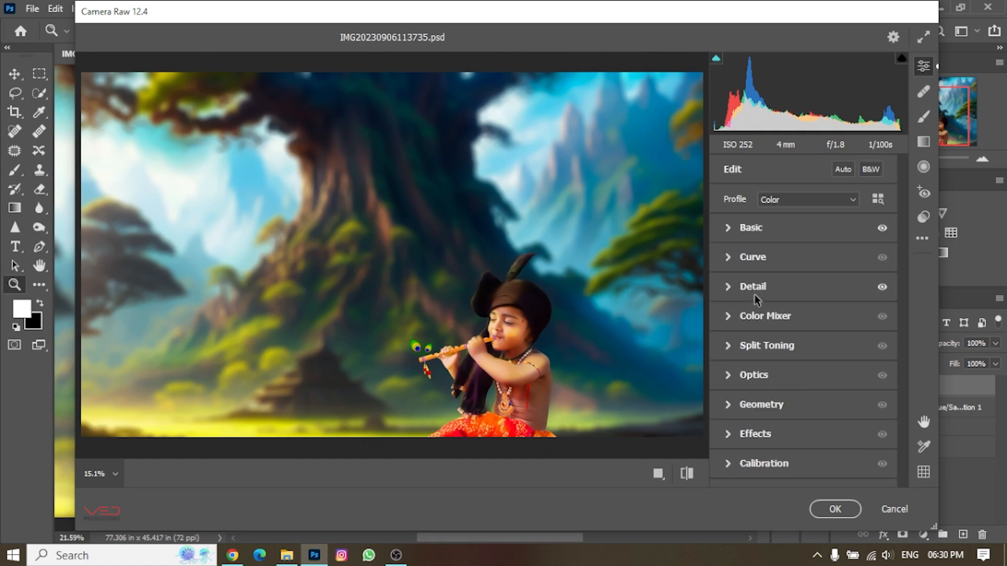
Step: Adjust the hue of the orange tones in the Color Mixer, judging the effect on the child's skin
{"action": "left_click", "coordinate": [760, 316]}
{"action": "left_click", "coordinate": [504, 390]}
{"action": "left_click_drag", "start_coordinate": [483, 323], "coordinate": [482, 492]}
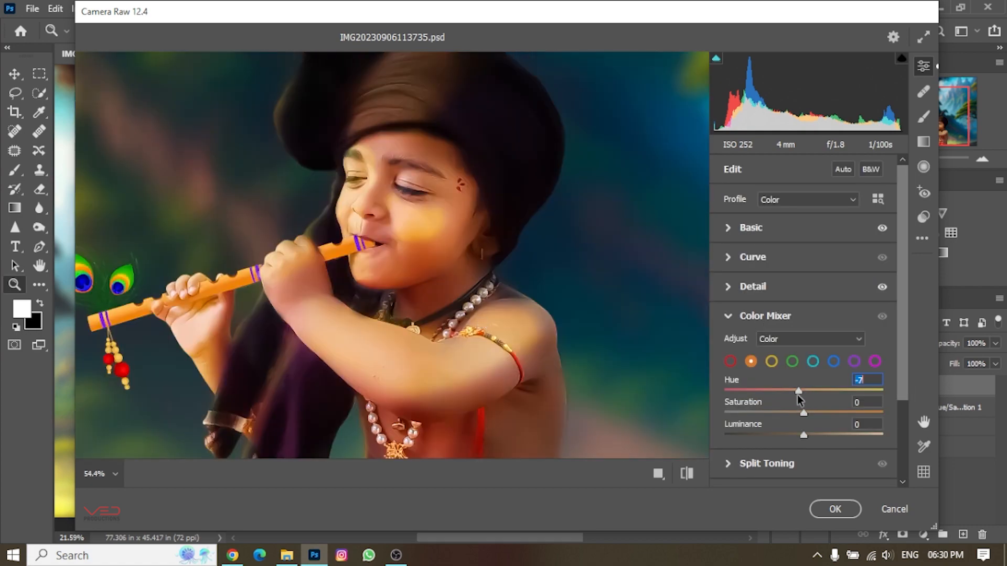
{"action": "key", "text": "ctrl+0"}
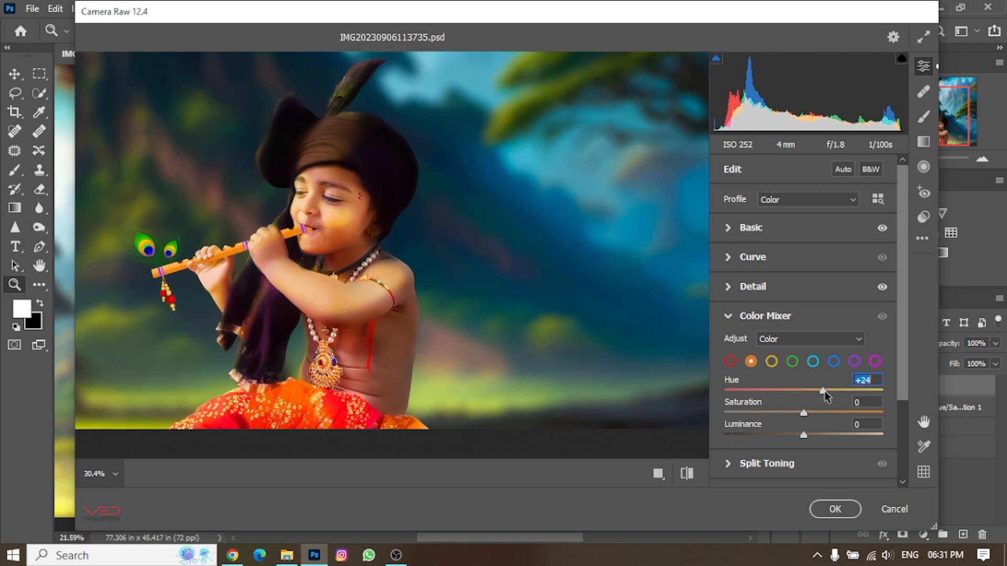
{"action": "left_click_drag", "start_coordinate": [824, 392], "coordinate": [803, 434]}
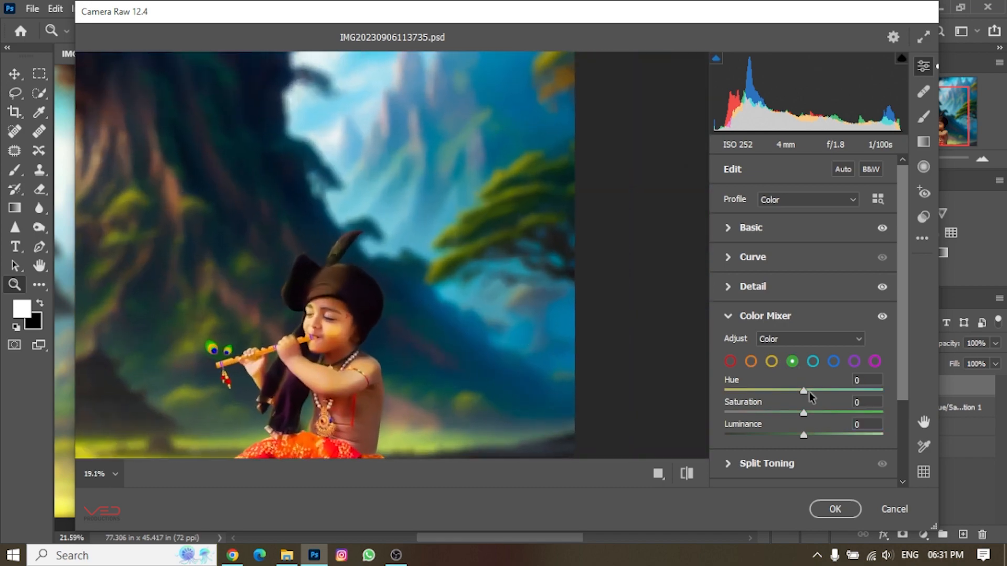
Step: Adjust the greens, set the blues' hue to -73 in the Color Mixer, and apply the Camera Raw filter
{"action": "left_click_drag", "start_coordinate": [803, 391], "coordinate": [816, 391]}
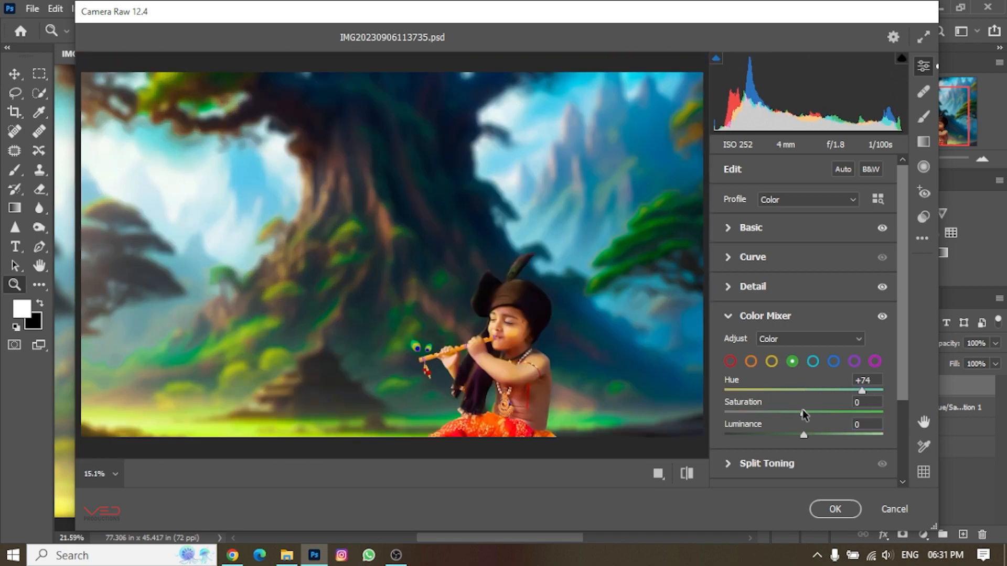
{"action": "left_click_drag", "start_coordinate": [817, 391], "coordinate": [736, 389]}
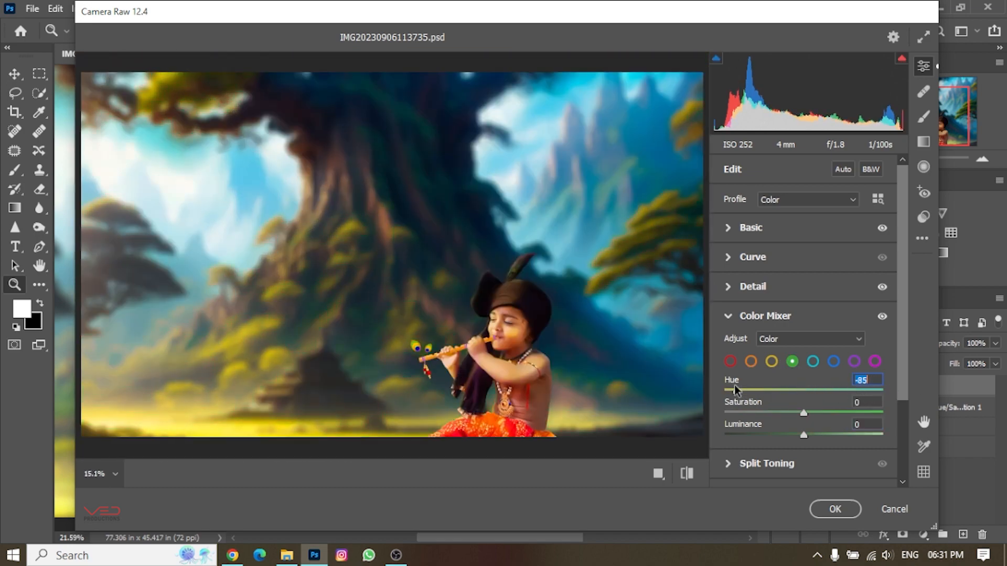
{"action": "left_click_drag", "start_coordinate": [804, 435], "coordinate": [823, 436]}
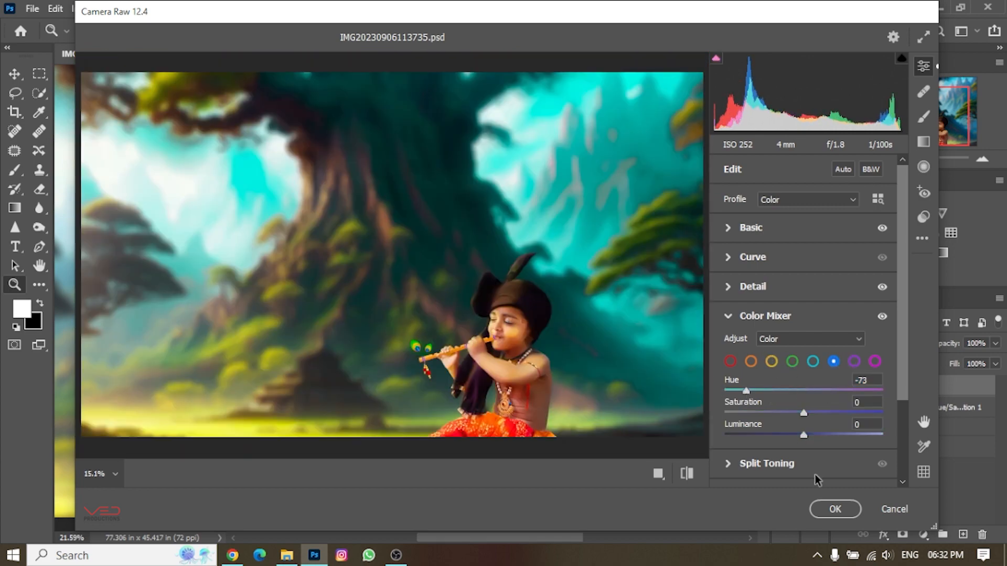
{"action": "left_click", "coordinate": [834, 508]}
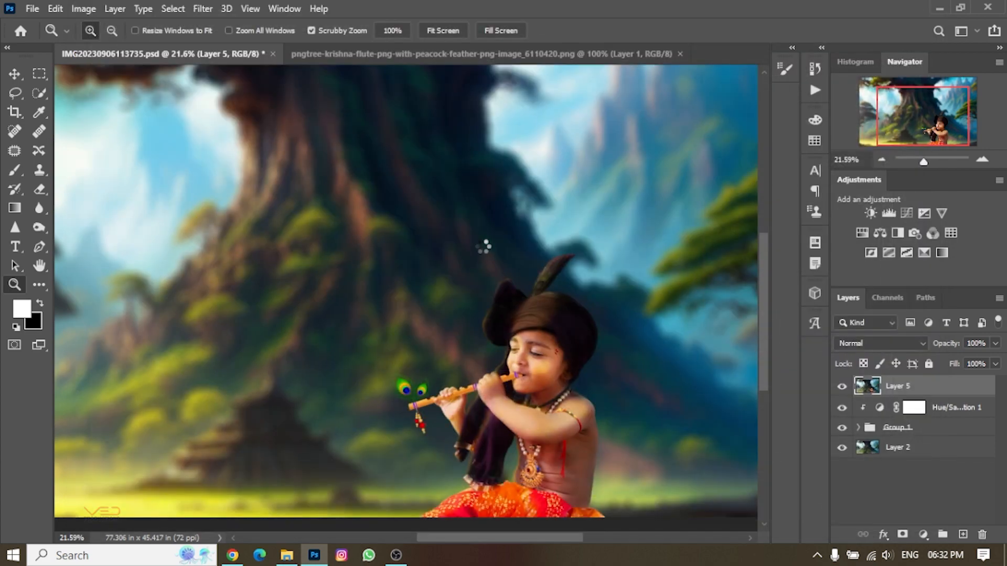
Step: Examine the recoloured composite up close around the child and flute and as a whole against the background
{"action": "scroll", "coordinate": [483, 246], "scroll_direction": "down", "scroll_amount": 4}
{"action": "scroll", "coordinate": [484, 246], "scroll_direction": "up", "scroll_amount": 1}
{"action": "scroll", "coordinate": [540, 357], "scroll_direction": "up", "scroll_amount": 4}
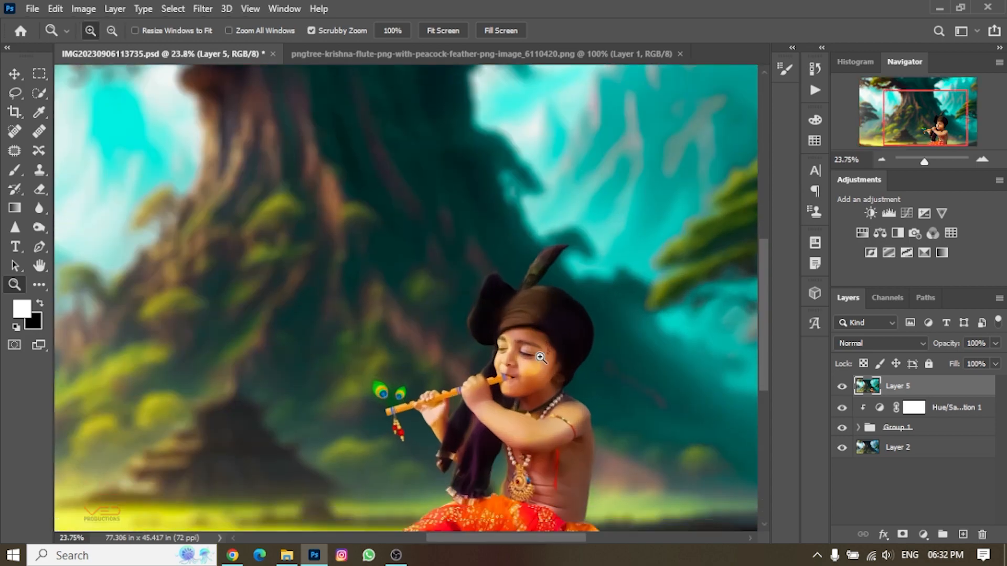
{"action": "scroll", "coordinate": [533, 398], "scroll_direction": "up", "scroll_amount": 8}
{"action": "scroll", "coordinate": [533, 398], "scroll_direction": "down", "scroll_amount": 7}
{"action": "scroll", "coordinate": [533, 398], "scroll_direction": "up", "scroll_amount": 1}
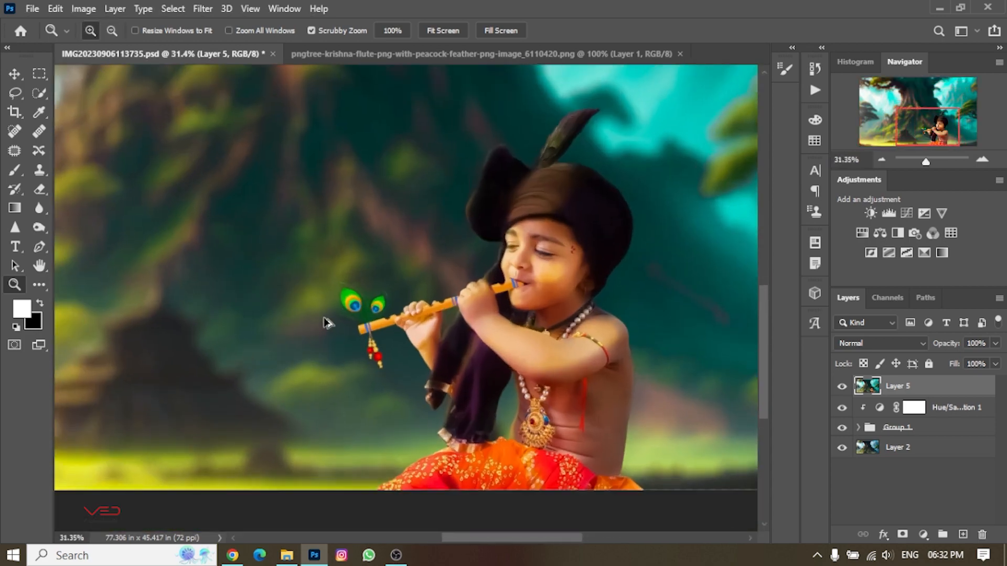
{"action": "scroll", "coordinate": [325, 321], "scroll_direction": "down", "scroll_amount": 3}
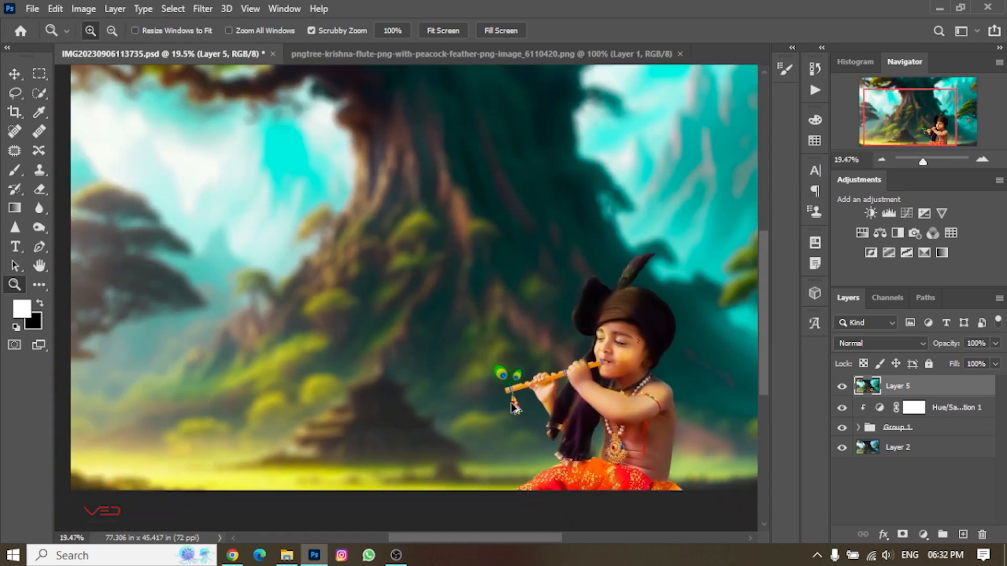
Step: Crop the image to a 16 : 9 ratio, removing the dark strip of ground below the child
{"action": "key", "text": "c"}
{"action": "scroll", "coordinate": [512, 406], "scroll_direction": "down", "scroll_amount": 3}
{"action": "mouse_move", "coordinate": [654, 152]}
{"action": "left_mouse_down"}
{"action": "mouse_move", "coordinate": [604, 197]}
{"action": "mouse_move", "coordinate": [653, 153]}
{"action": "left_mouse_up"}
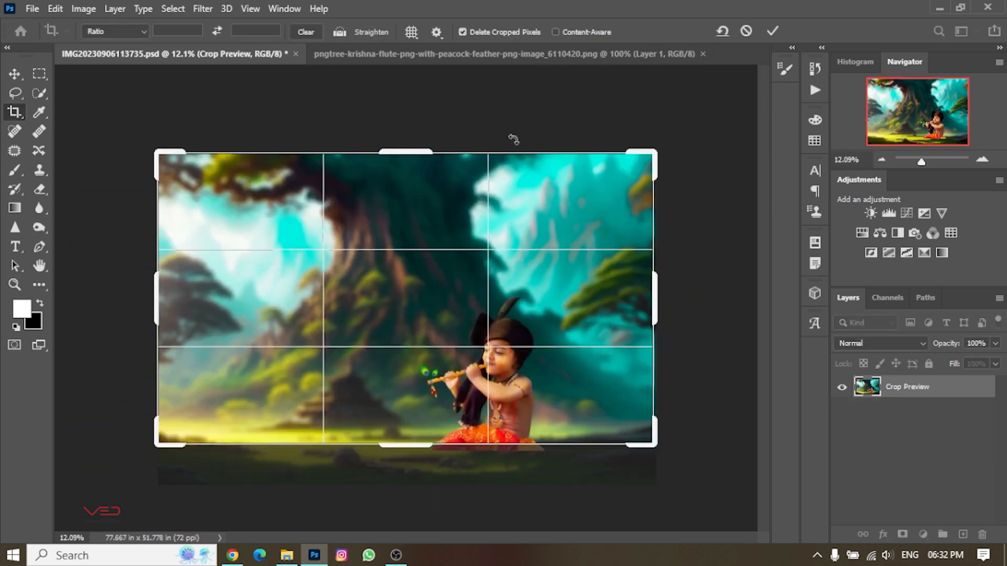
{"action": "left_click", "coordinate": [115, 31]}
{"action": "left_click", "coordinate": [121, 124]}
{"action": "mouse_move", "coordinate": [451, 366]}
{"action": "left_mouse_down"}
{"action": "mouse_move", "coordinate": [451, 346]}
{"action": "mouse_move", "coordinate": [450, 360]}
{"action": "left_mouse_up"}
{"action": "key", "text": "Return"}
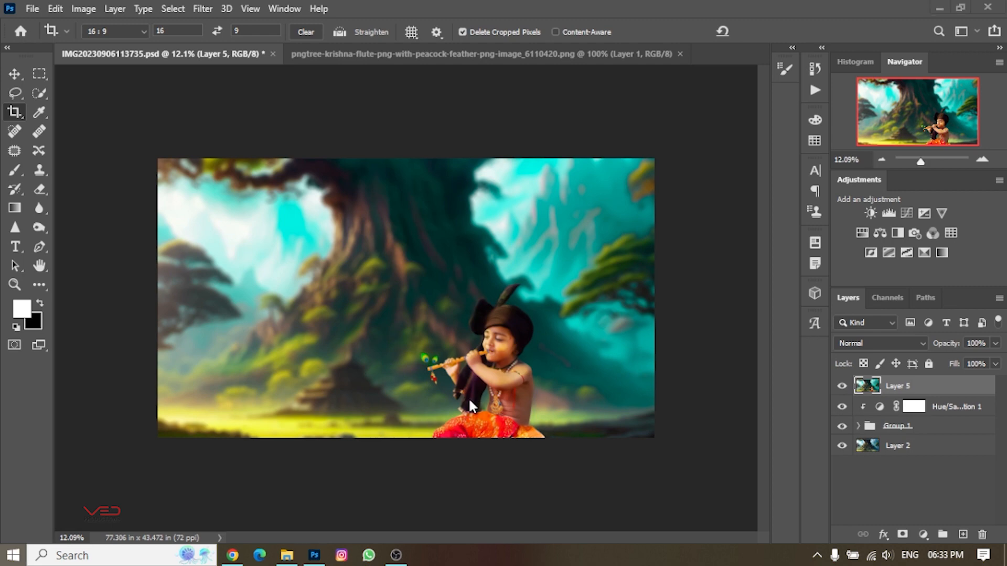
{"action": "scroll", "coordinate": [559, 396], "scroll_direction": "up", "scroll_amount": 7}
{"action": "scroll", "coordinate": [556, 394], "scroll_direction": "down", "scroll_amount": 4}
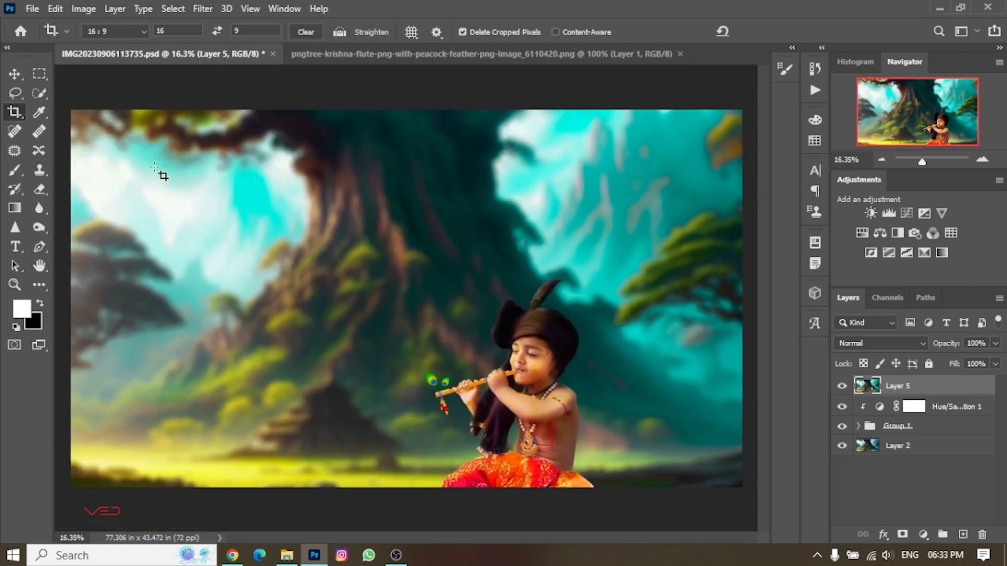
{"action": "left_click_drag", "start_coordinate": [148, 161], "coordinate": [726, 537]}
{"action": "key", "text": "Escape"}
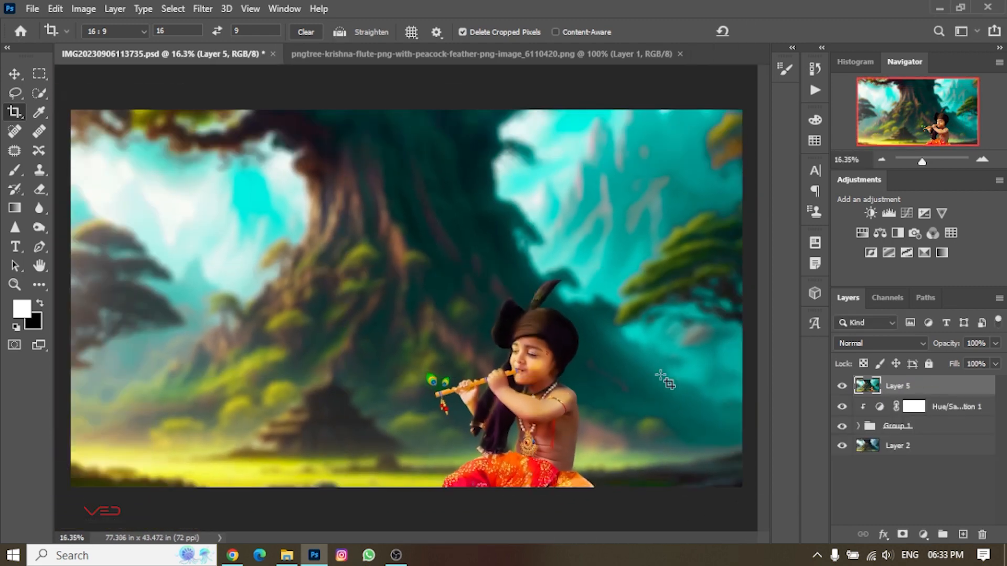